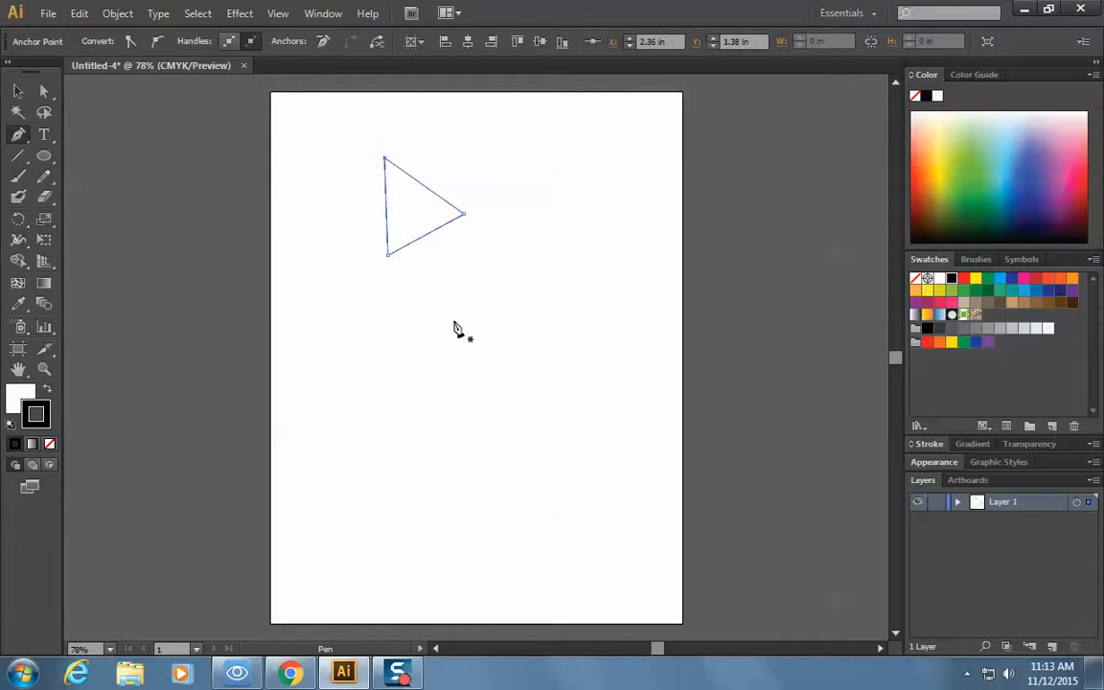
- Draw a closed three-point triangle with the Pen tool in the middle of the artboard, below the existing triangle
click(415, 353)
click(515, 382)
click(460, 466)
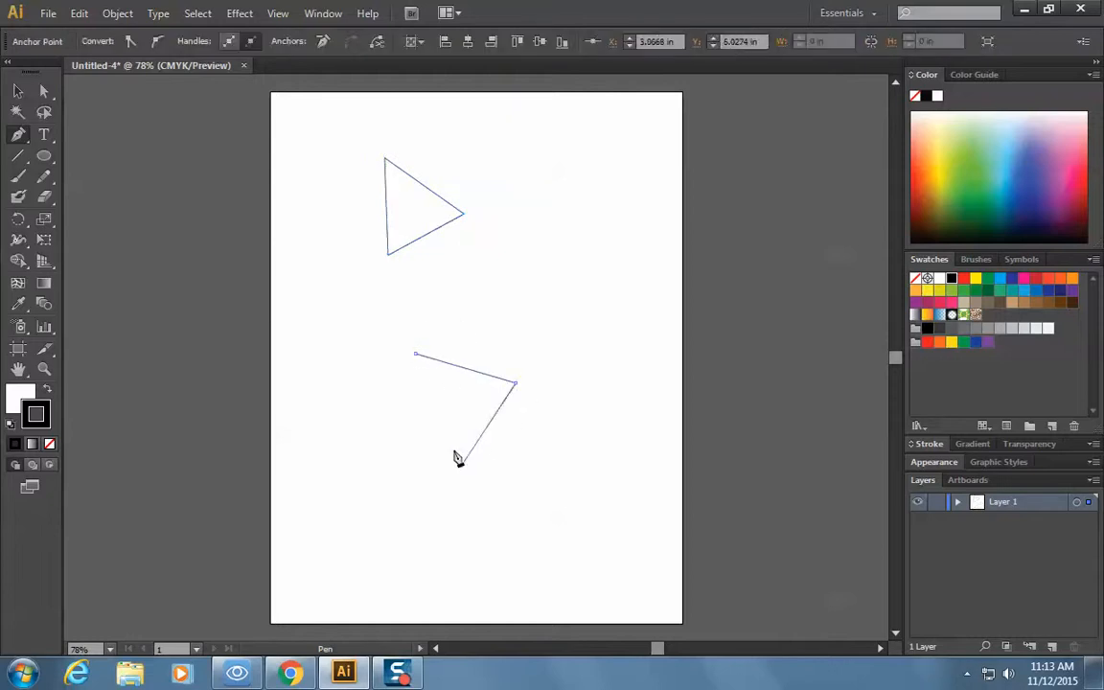
click(415, 354)
- Draw two smaller closed triangles with the Pen tool, one right of the upper triangle and one between the existing shapes
click(539, 221)
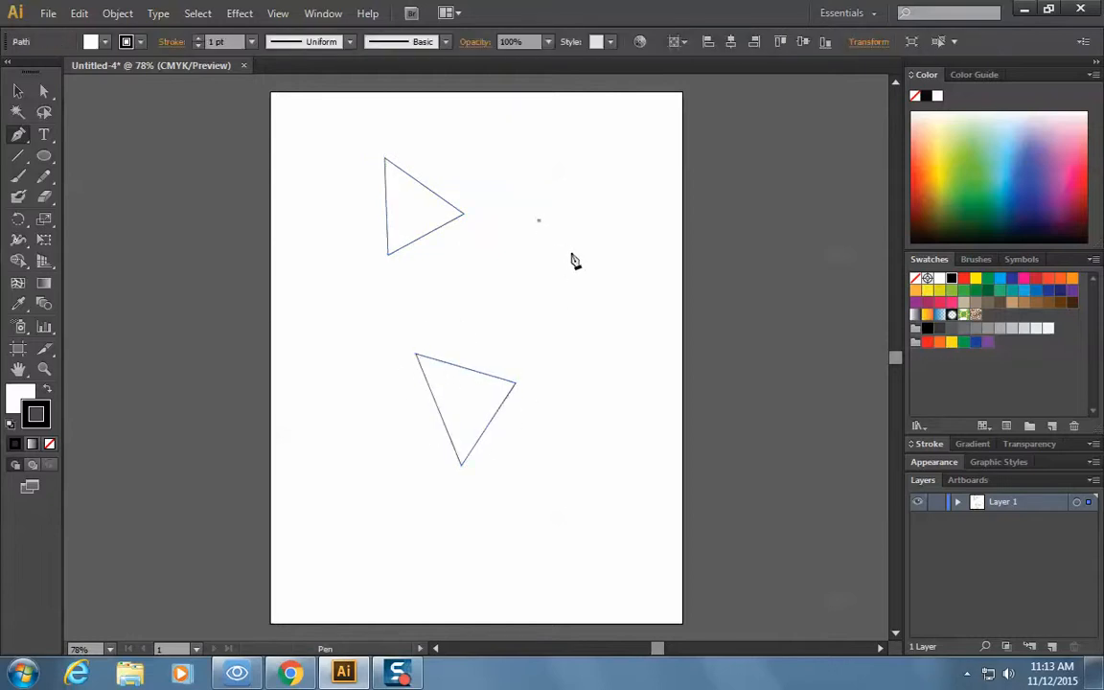
click(599, 248)
click(554, 292)
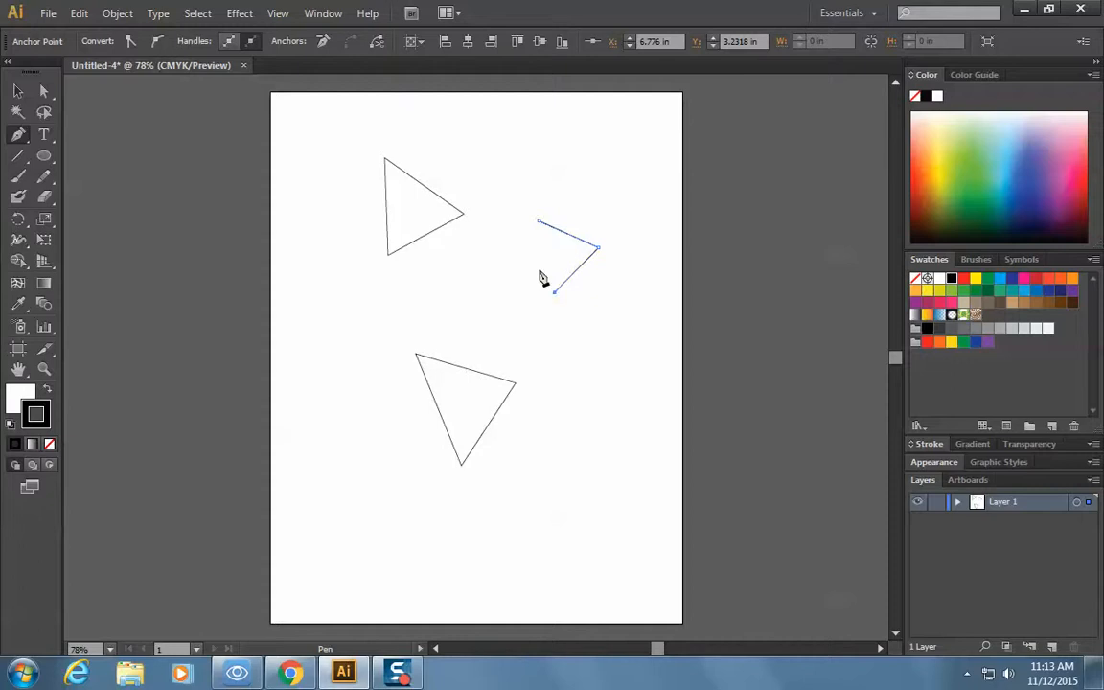
click(539, 221)
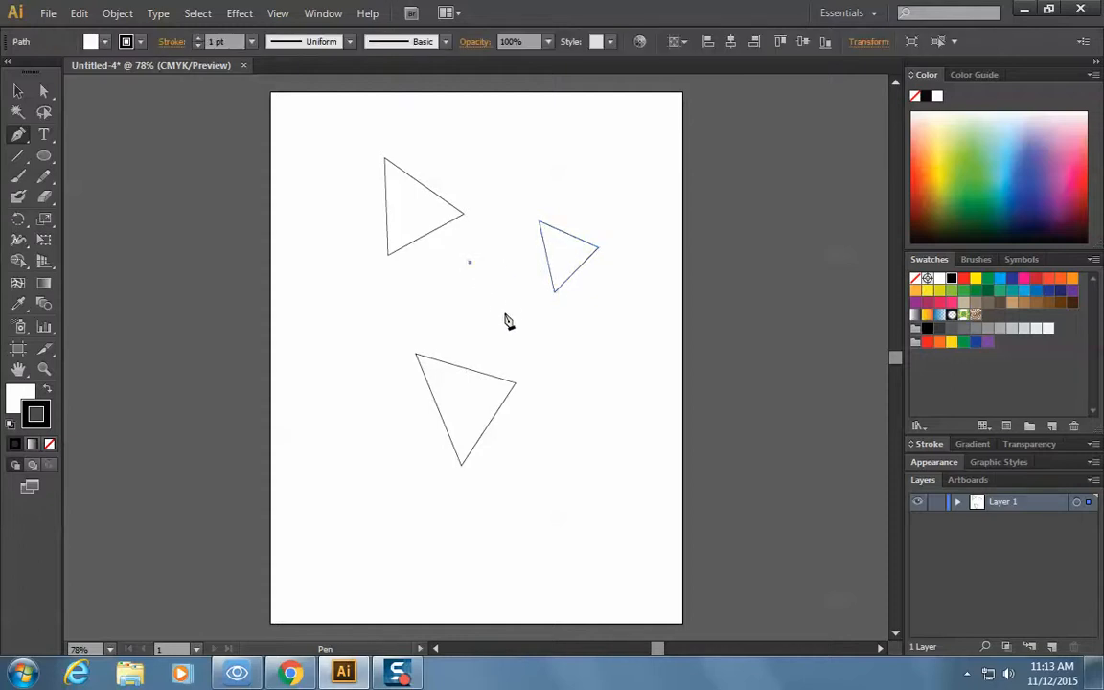
click(512, 278)
click(482, 328)
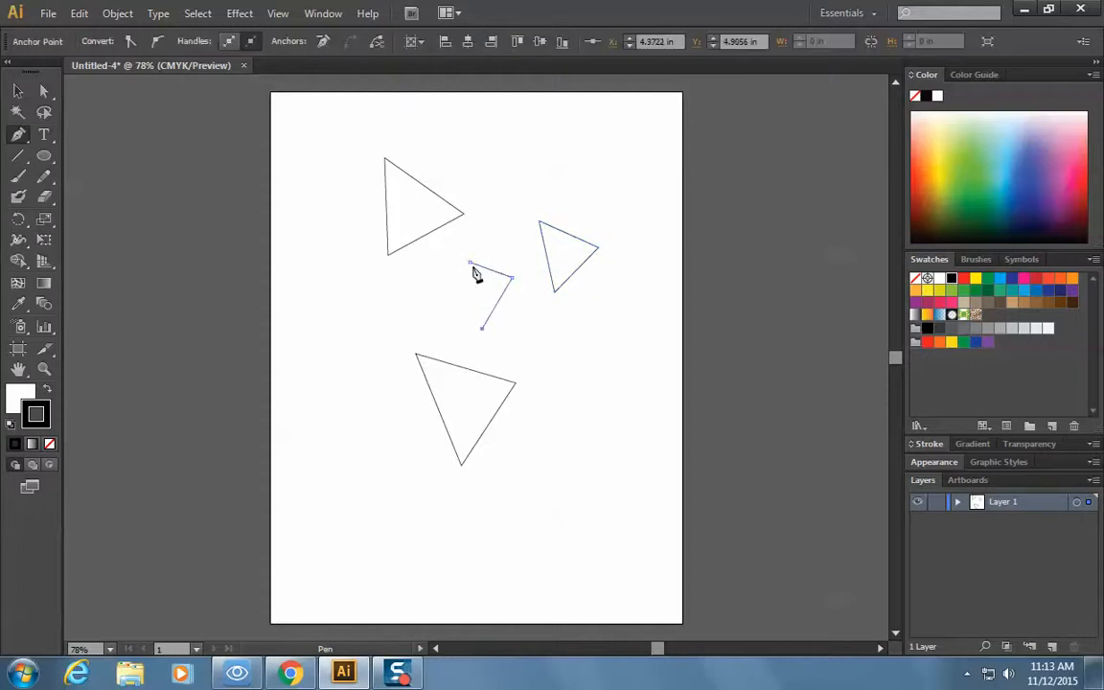
click(470, 262)
- Select all four triangles on the artboard and delete them
click(18, 91)
click(226, 177)
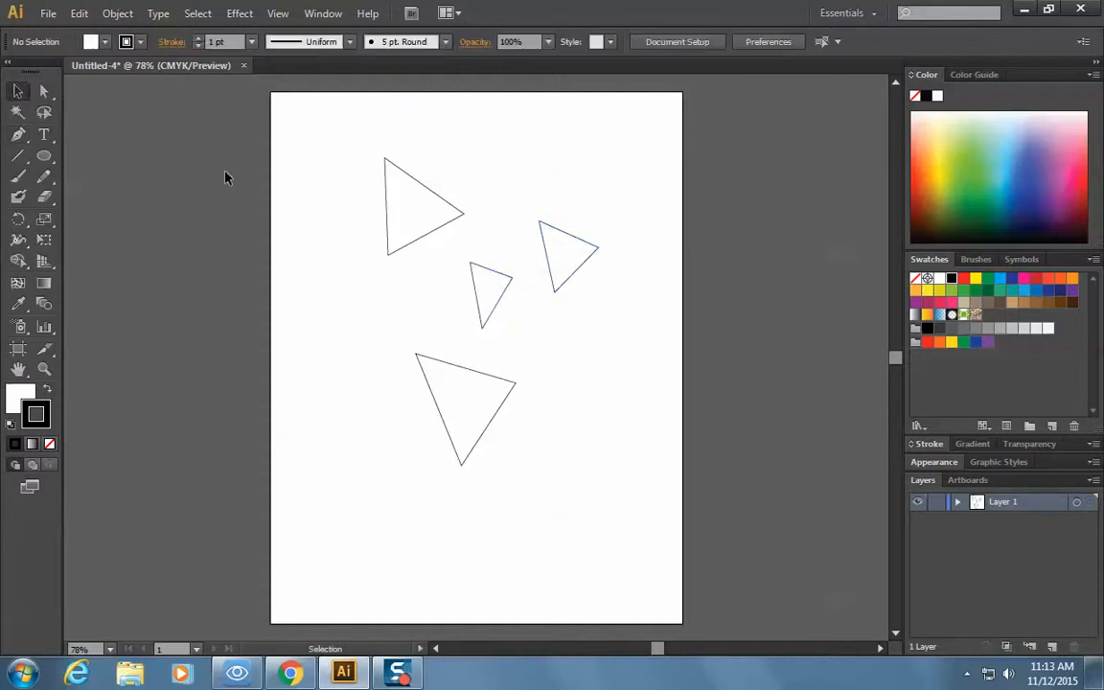
drag(387, 281, 629, 535)
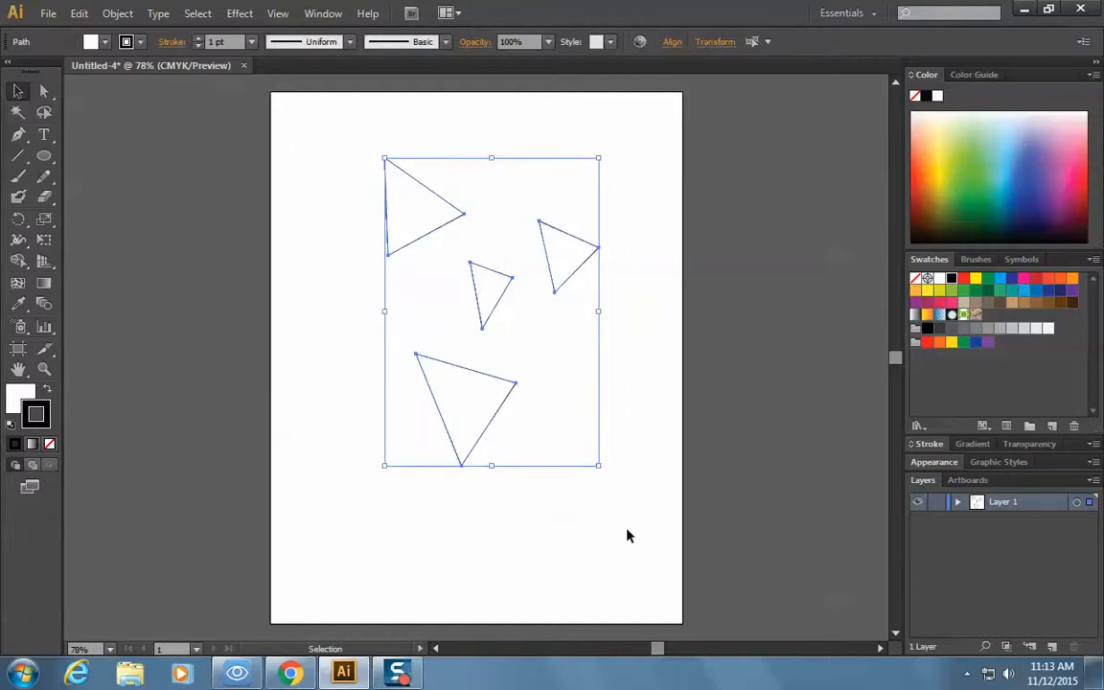
key(Delete)
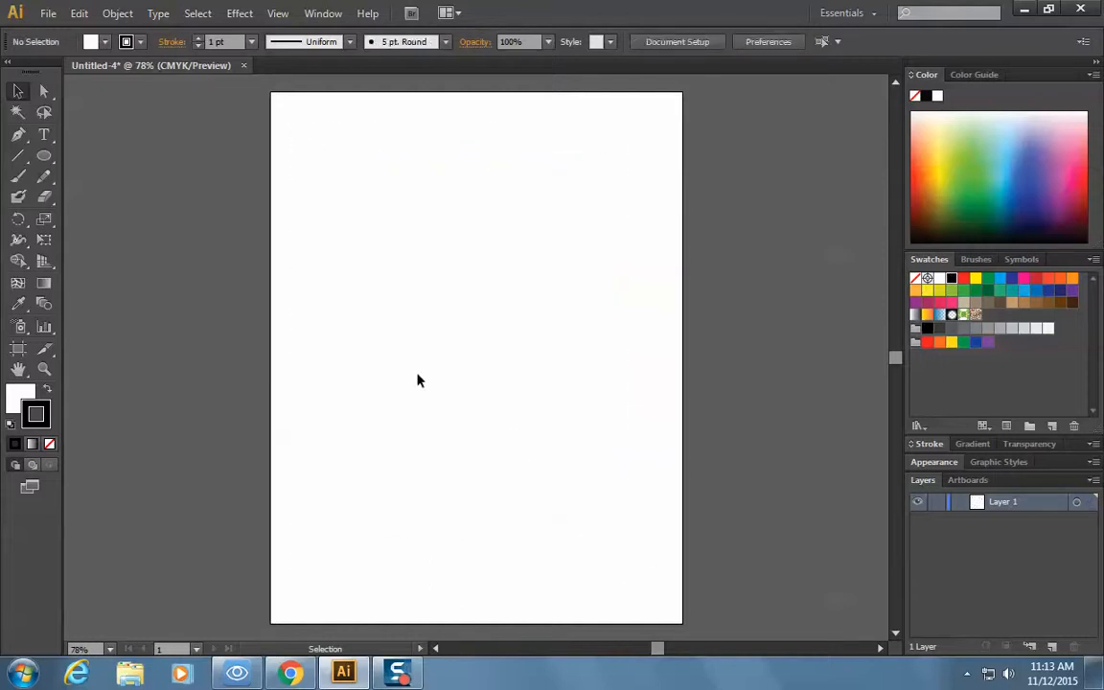
- Draw a closed seven-point block arrow pointing right in the upper part of the artboard with the Pen tool, then deselect it
click(18, 134)
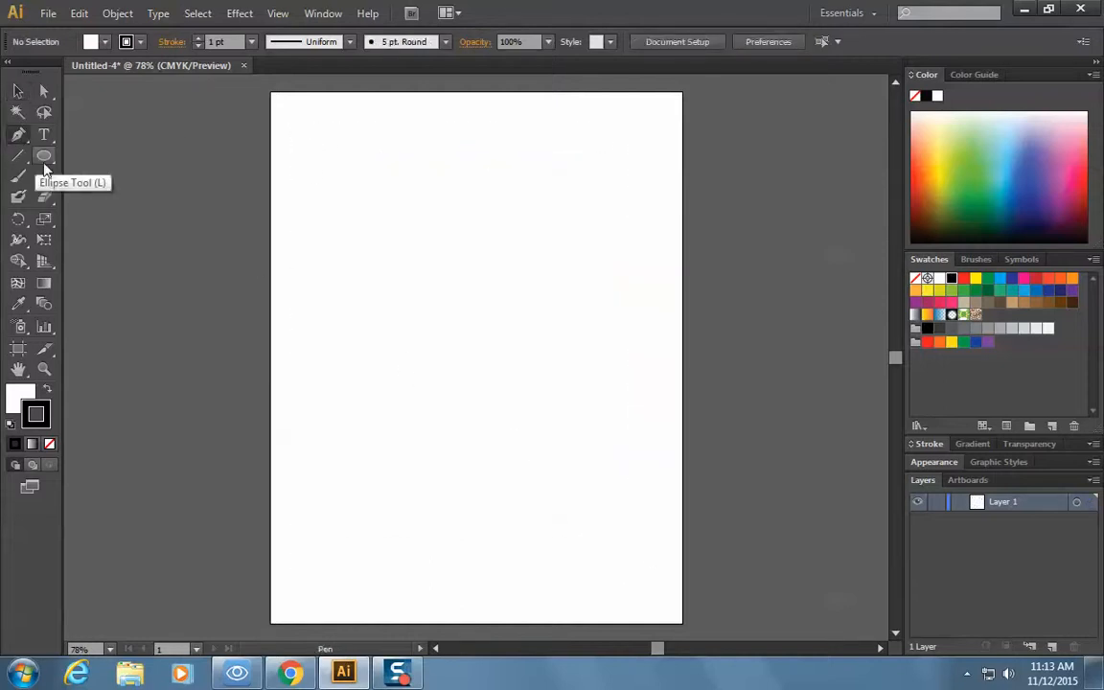
click(348, 232)
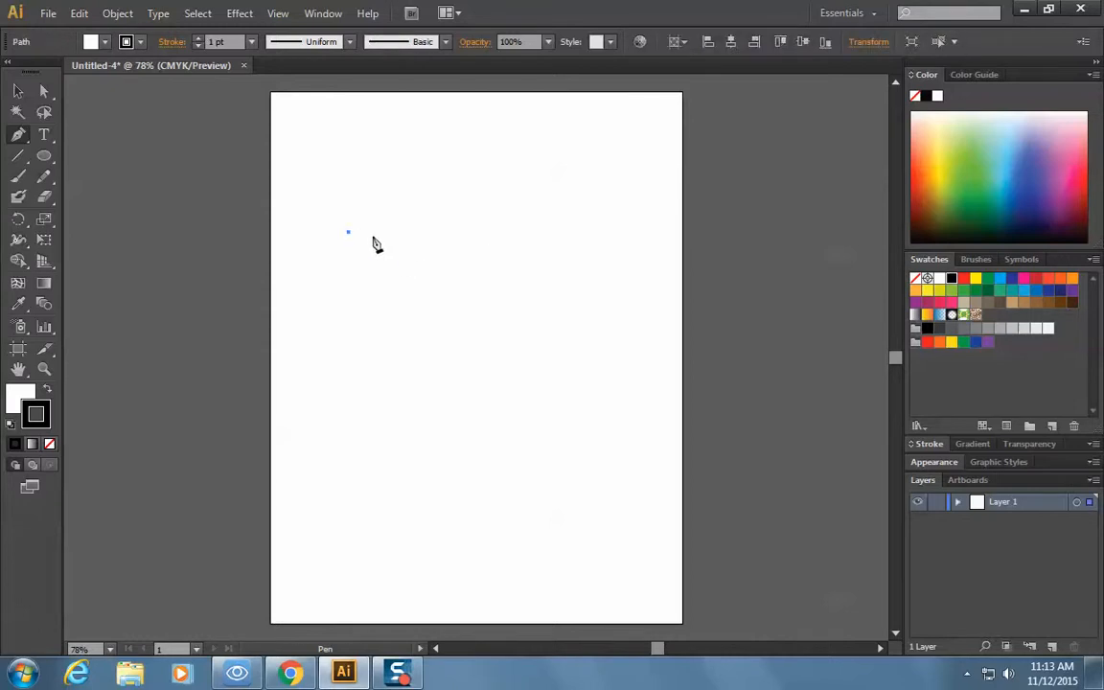
click(439, 233)
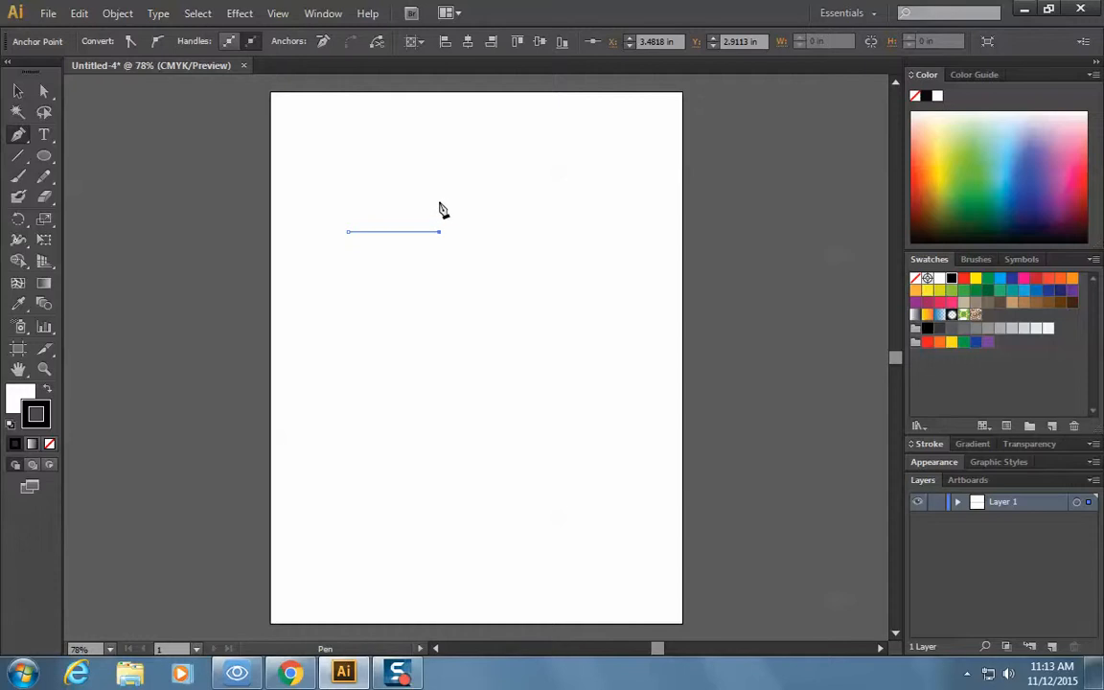
click(439, 202)
click(494, 256)
click(444, 308)
click(442, 279)
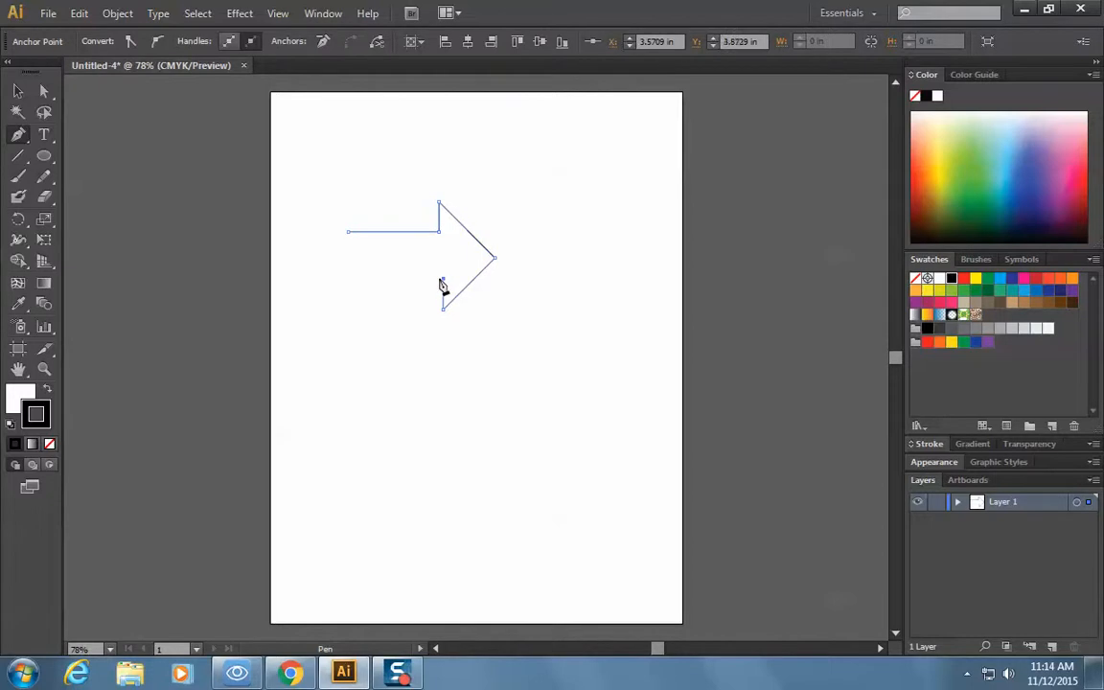
click(346, 278)
click(348, 233)
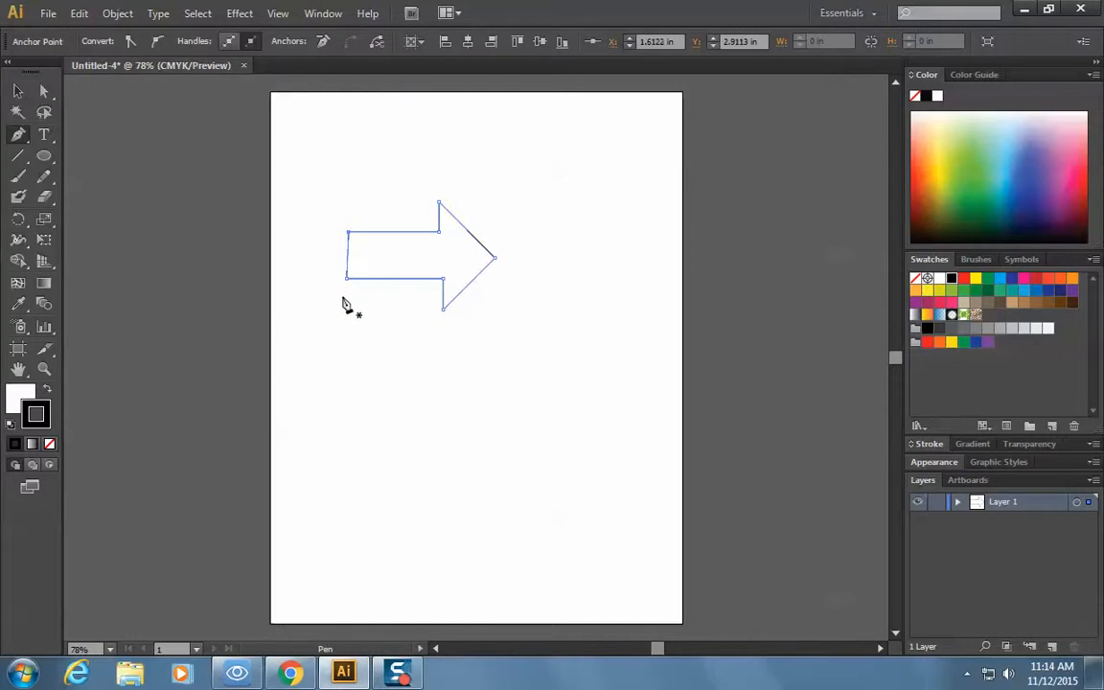
click(21, 91)
click(247, 273)
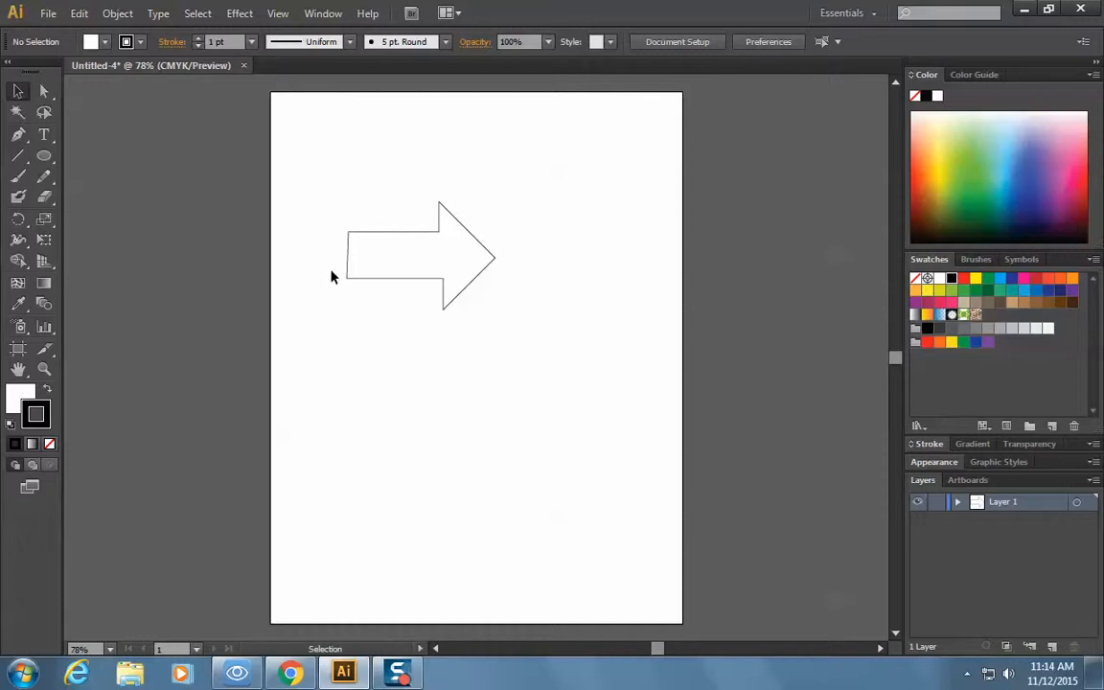
- Nudge only the upper-left anchor point of the arrow's tail three steps left to straighten the tail's end edge
key(ctrl+equal)
key(ctrl+equal)
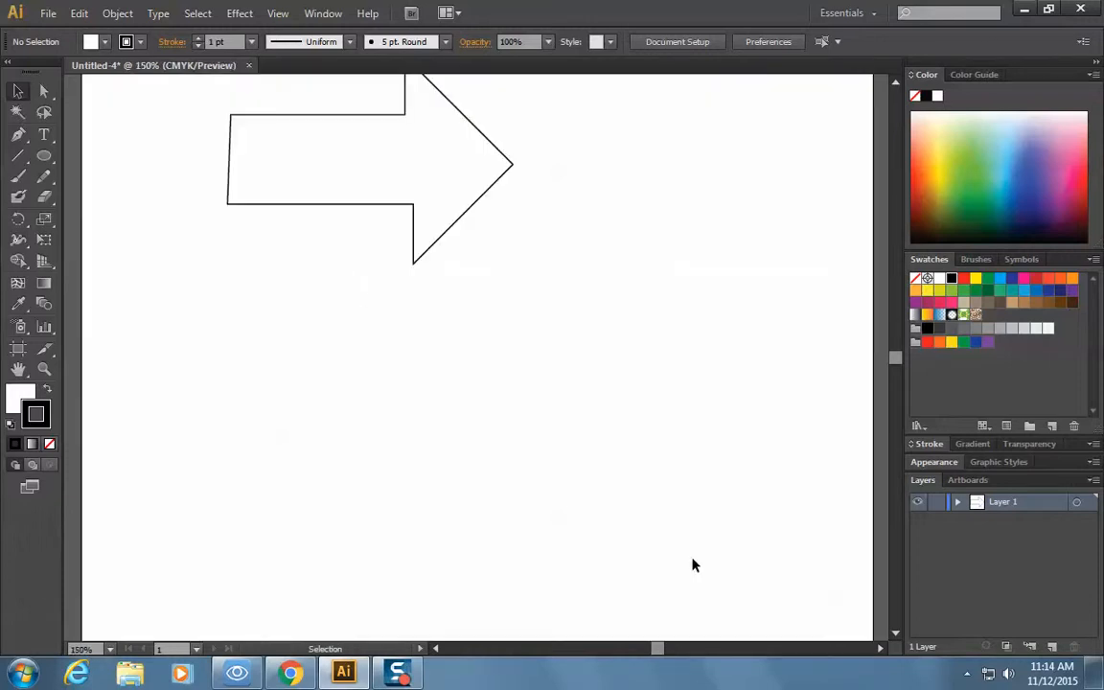
drag(660, 650, 650, 648)
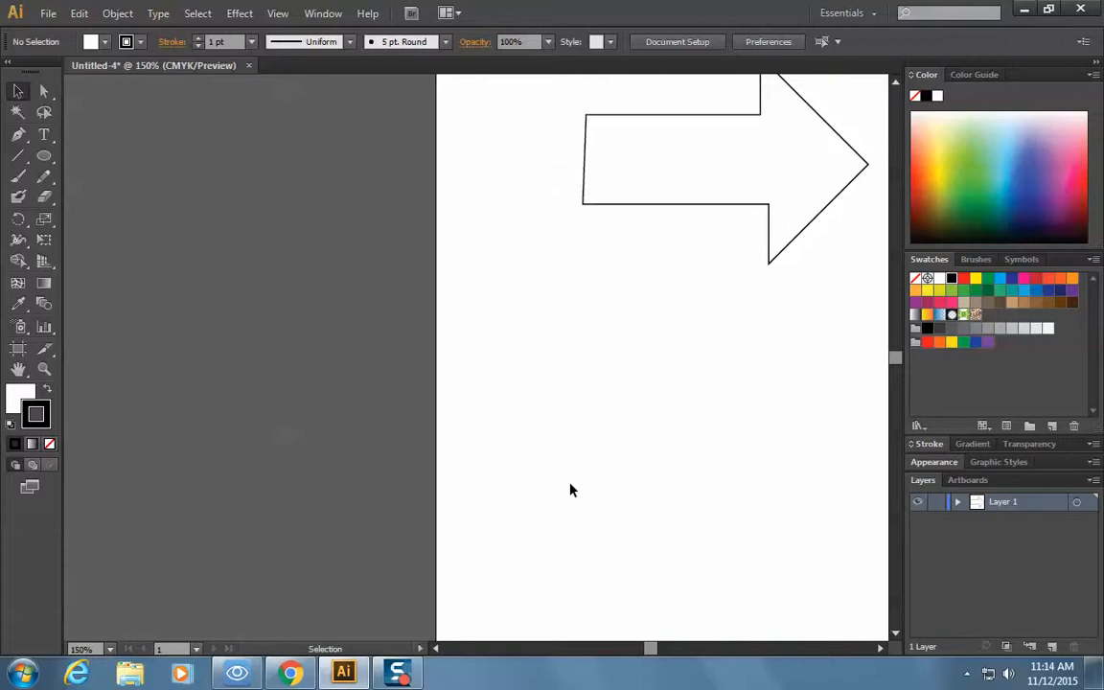
scroll(571, 490, up, 5)
scroll(570, 489, down, 1)
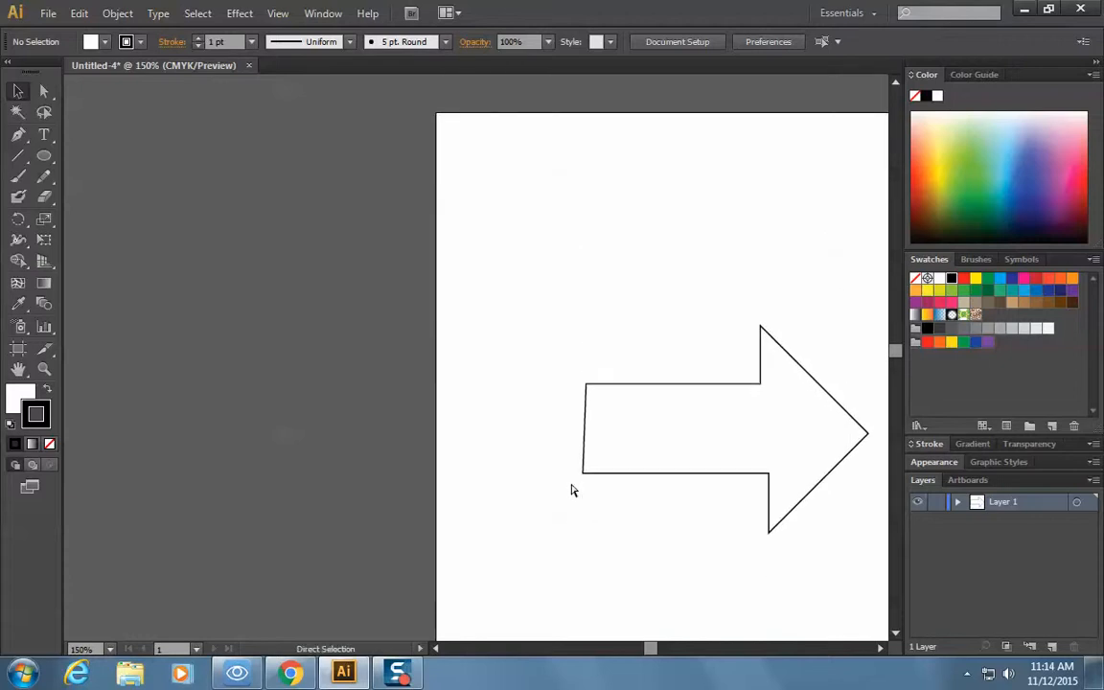
key(ctrl+equal)
key(ctrl+equal)
key(ctrl+equal)
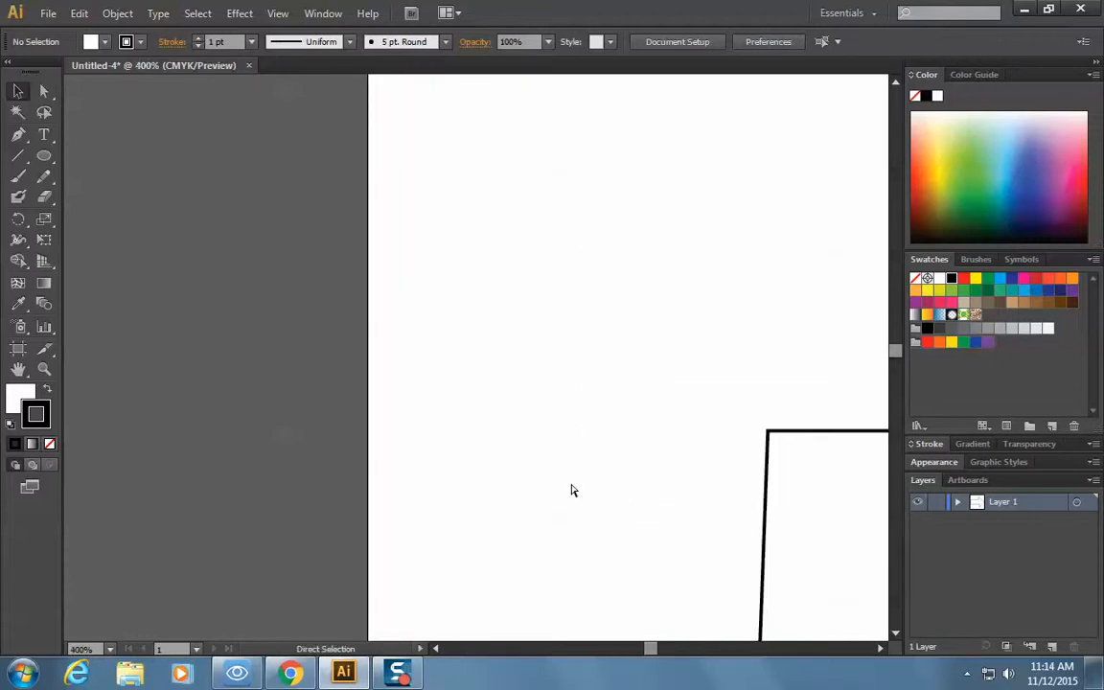
key(ctrl+minus)
click(881, 649)
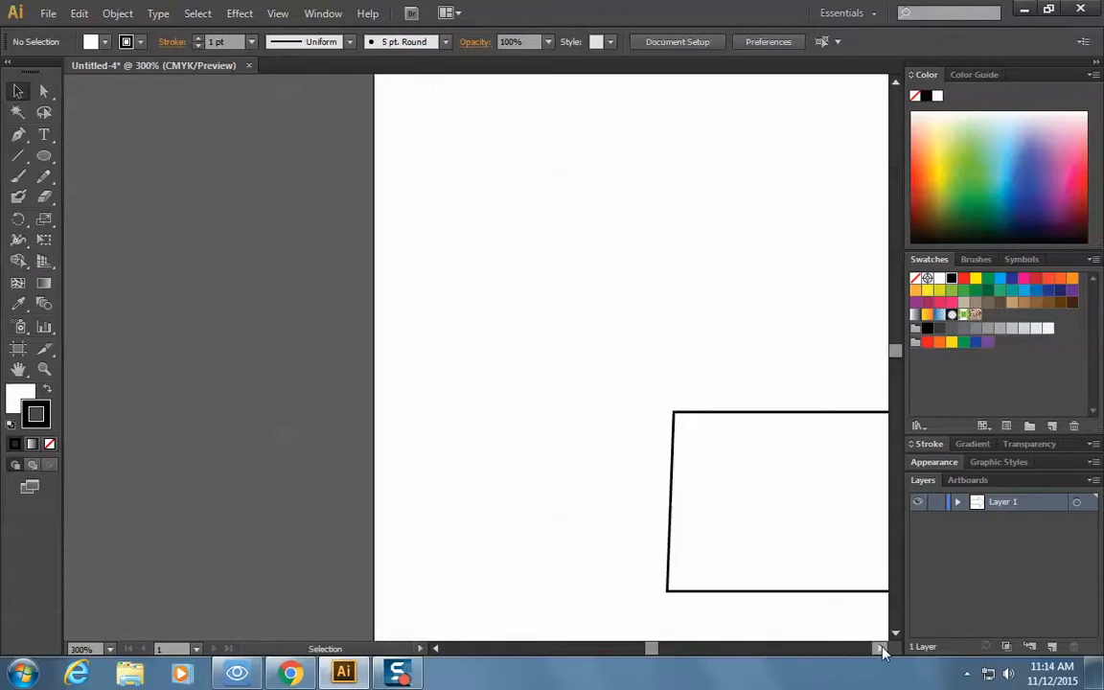
drag(881, 649, 881, 649)
scroll(781, 559, down, 5)
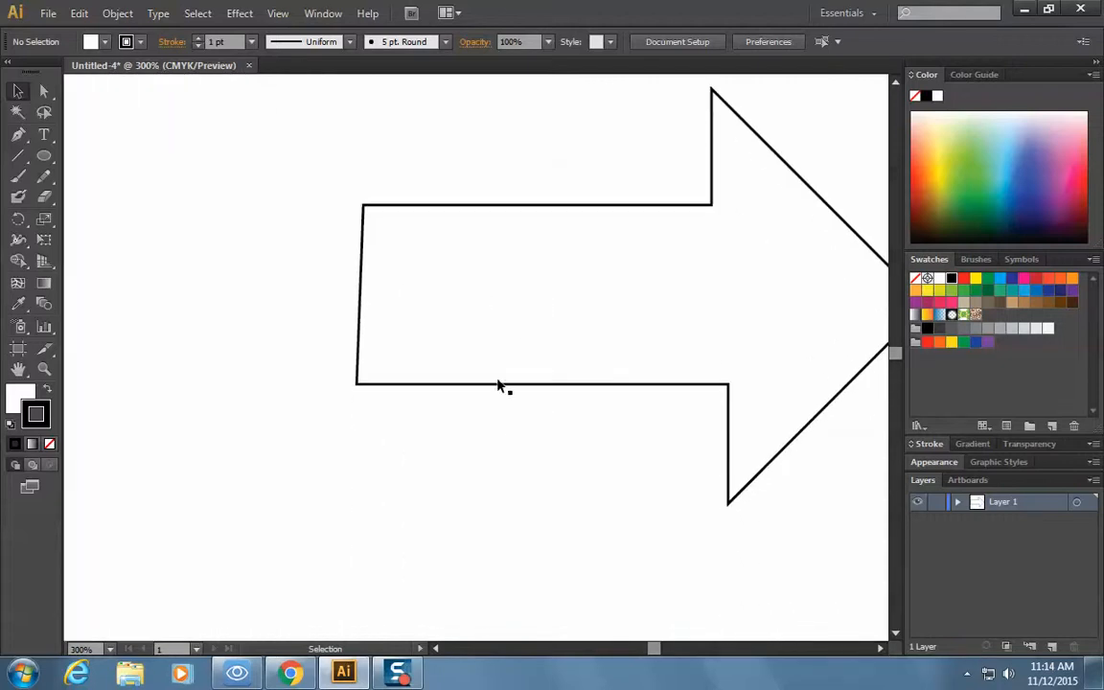
click(44, 93)
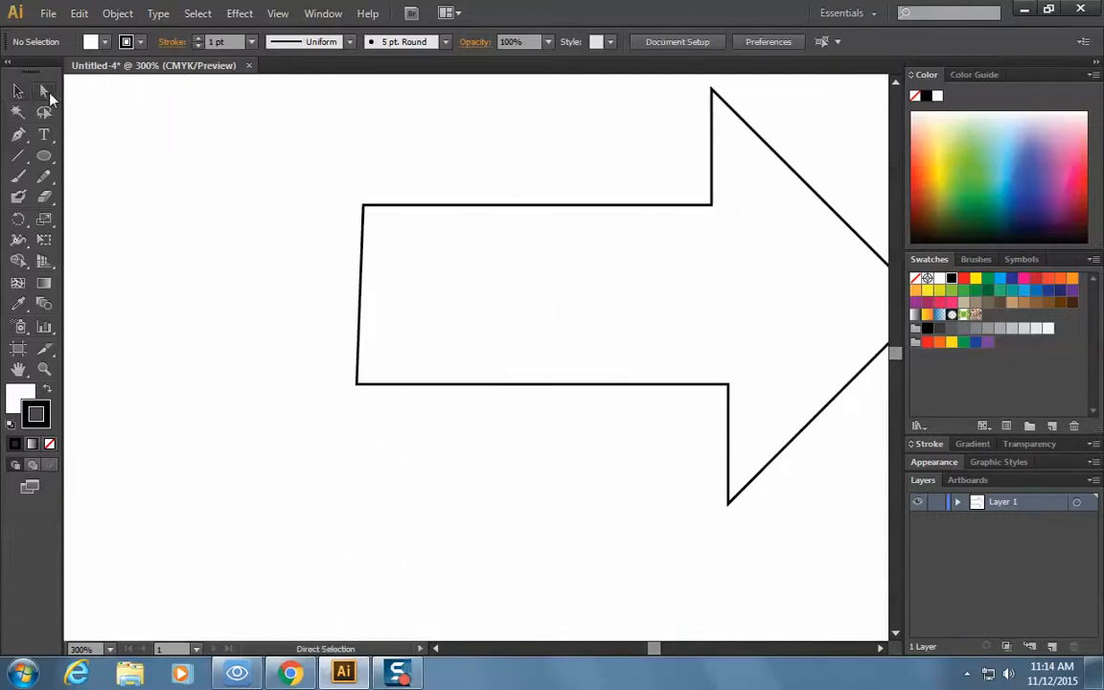
click(363, 206)
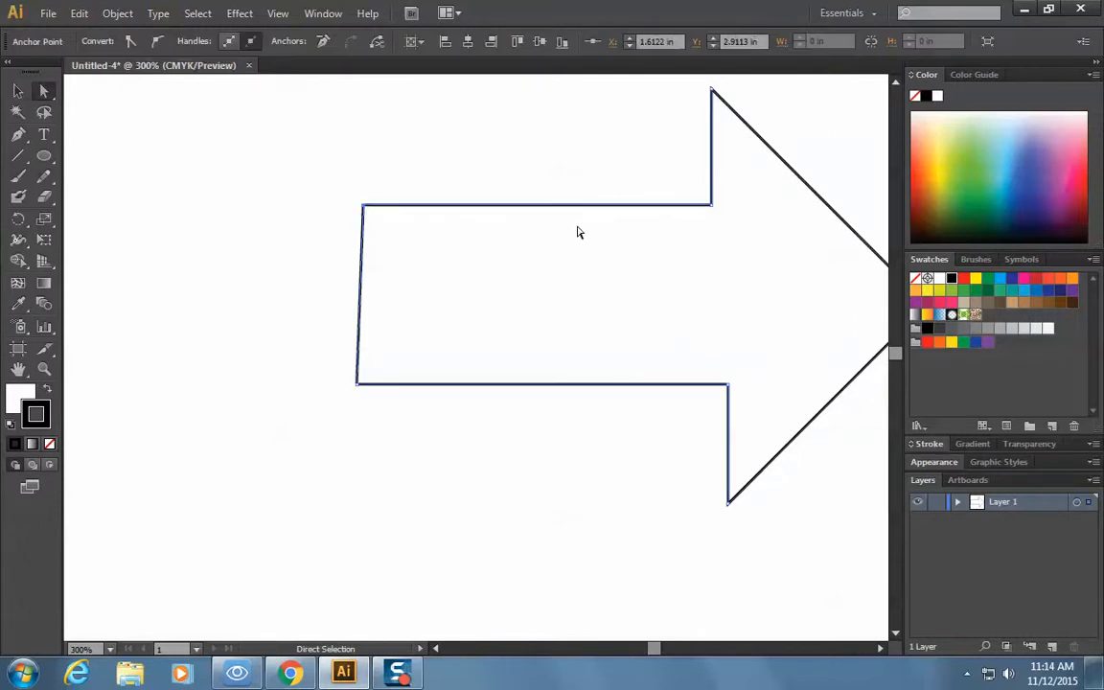
key(ctrl+z)
key(Left)
key(Left)
key(Left)
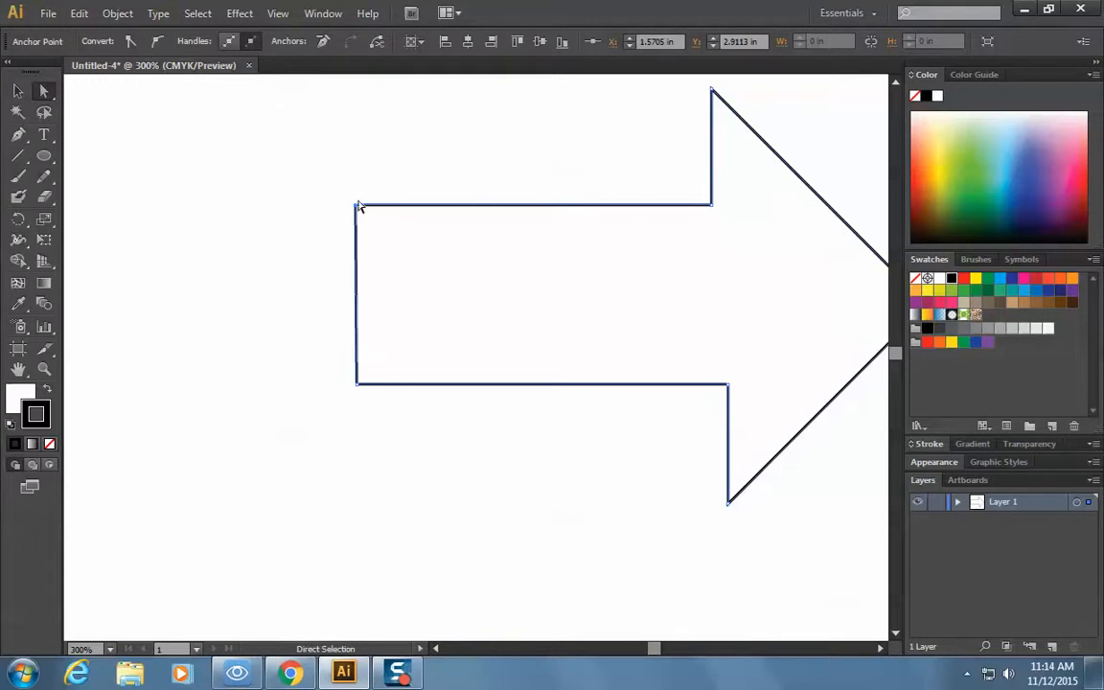
key(ctrl+shift+a)
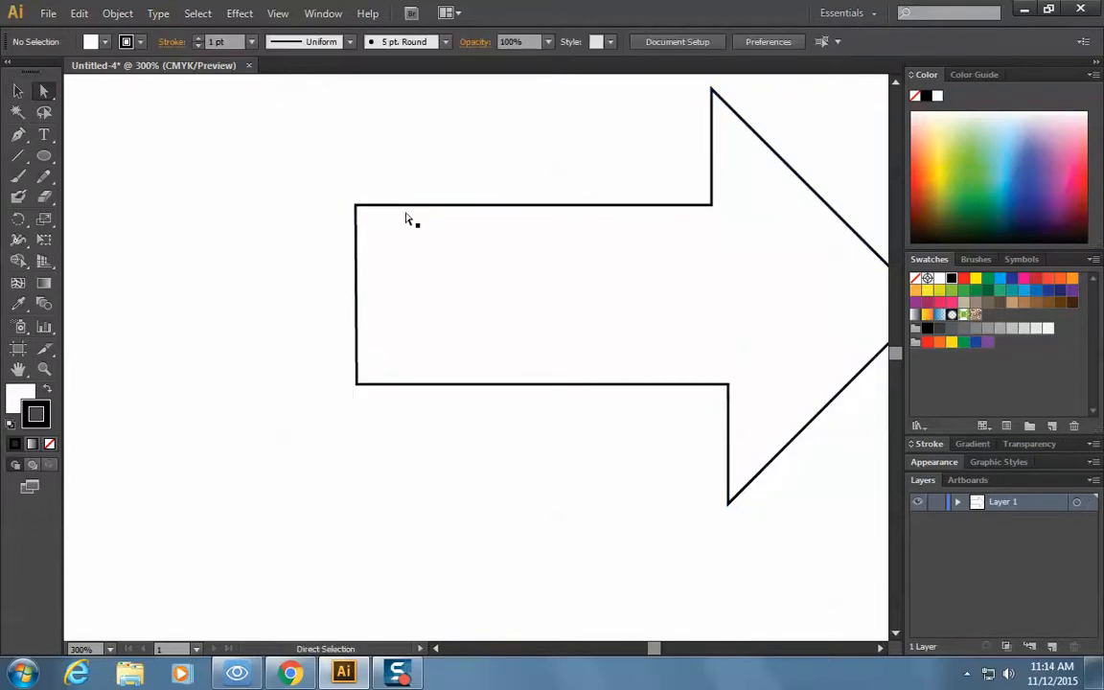
- Move the upper-left anchor point of the arrow's tail inward to the right so the tail end slants
click(357, 208)
drag(358, 207, 432, 207)
key(ctrl+shift+a)
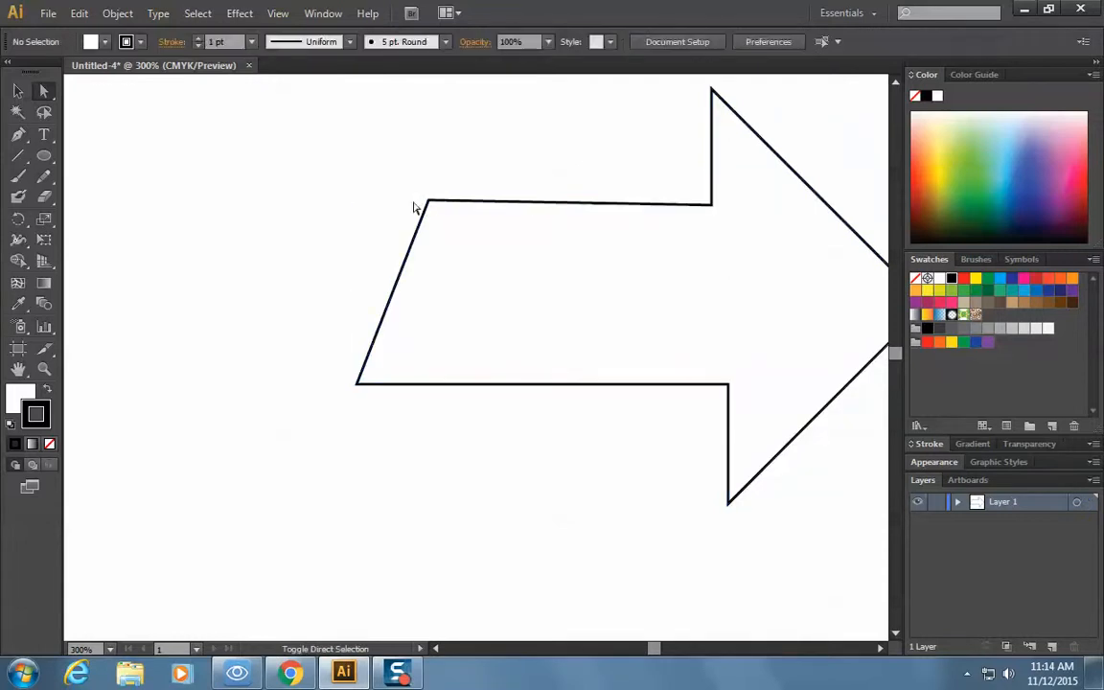
- Move the tail's upper-left anchor point horizontally back left, constraining the movement, until it lines up above the lower-left corner
click(429, 205)
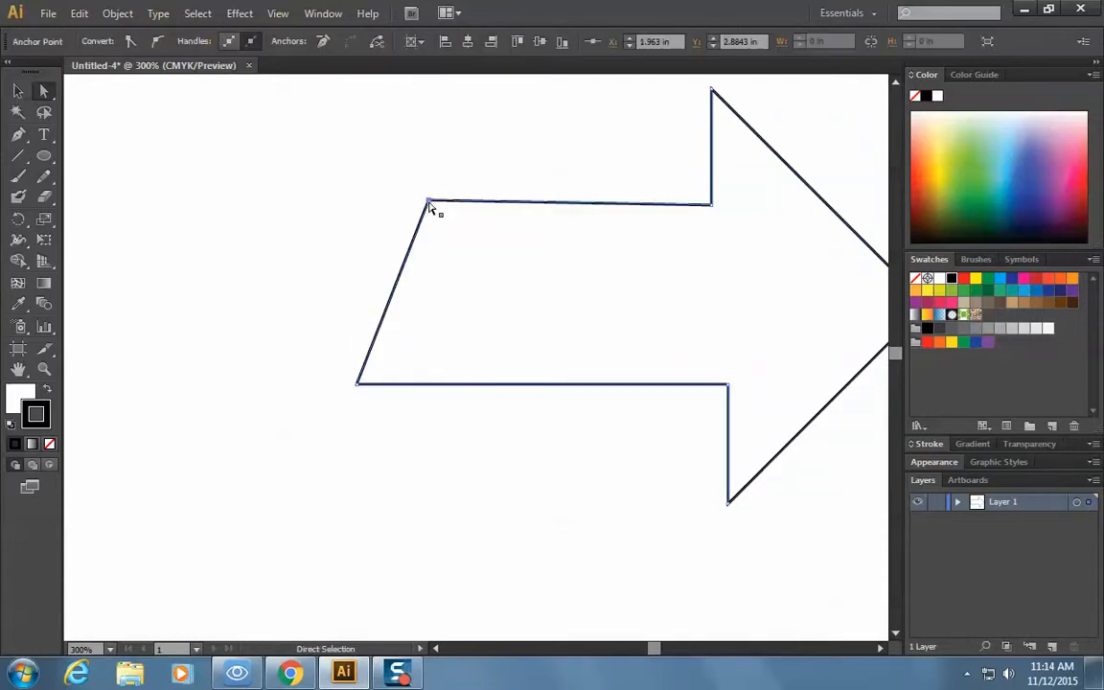
click(409, 204)
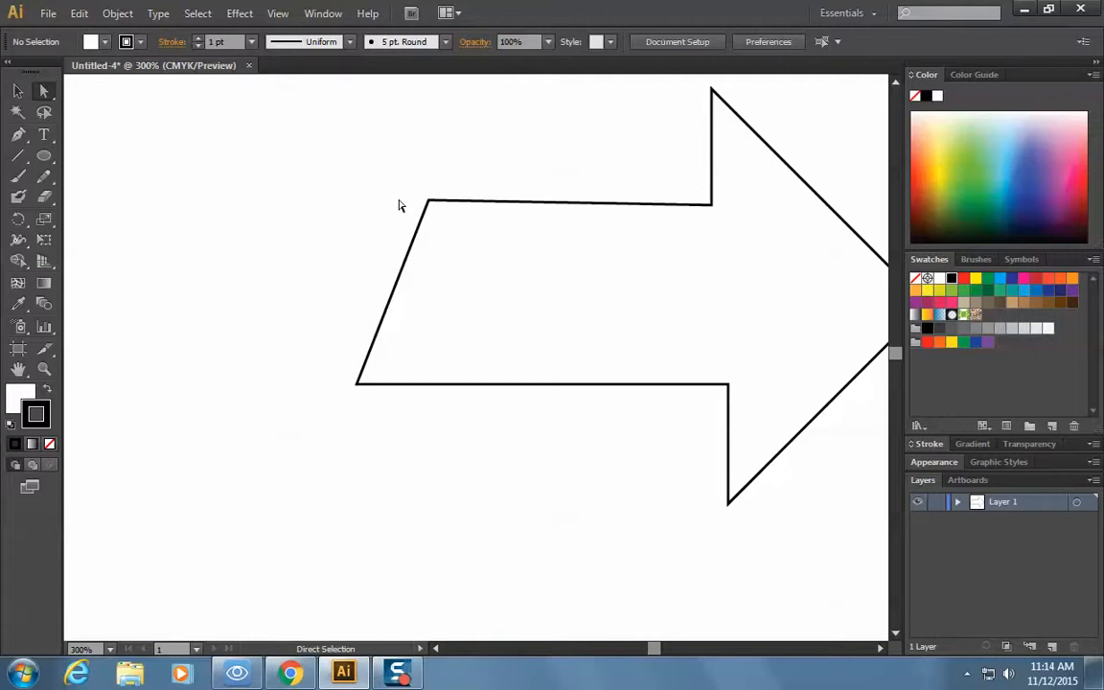
drag(431, 204, 357, 208)
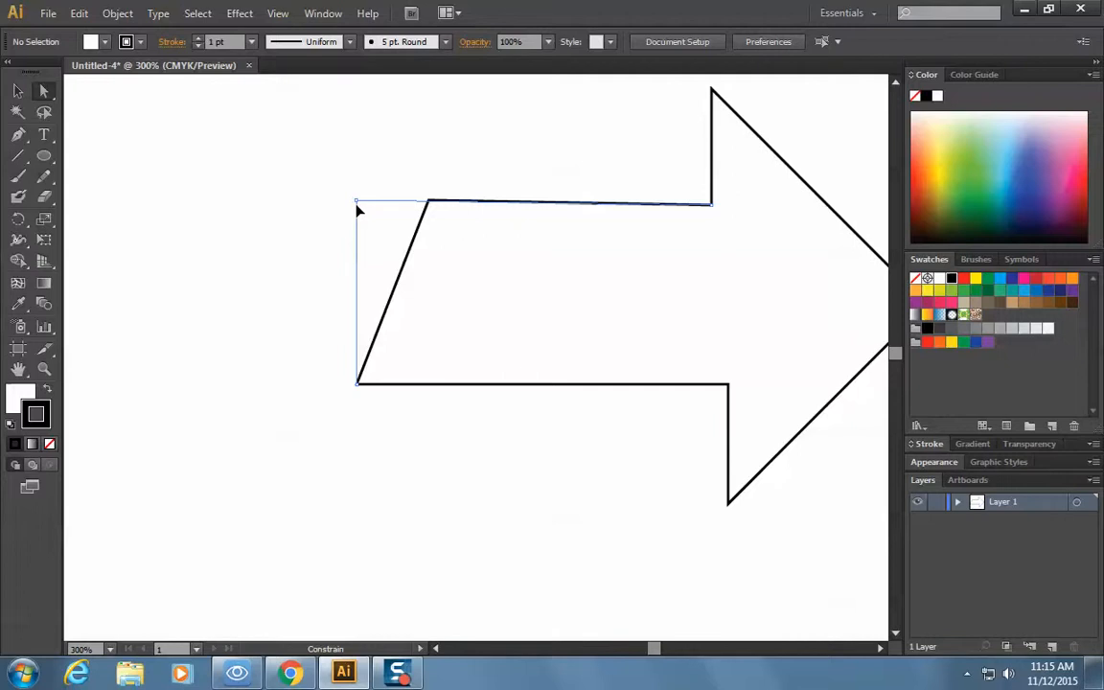
drag(358, 209, 358, 213)
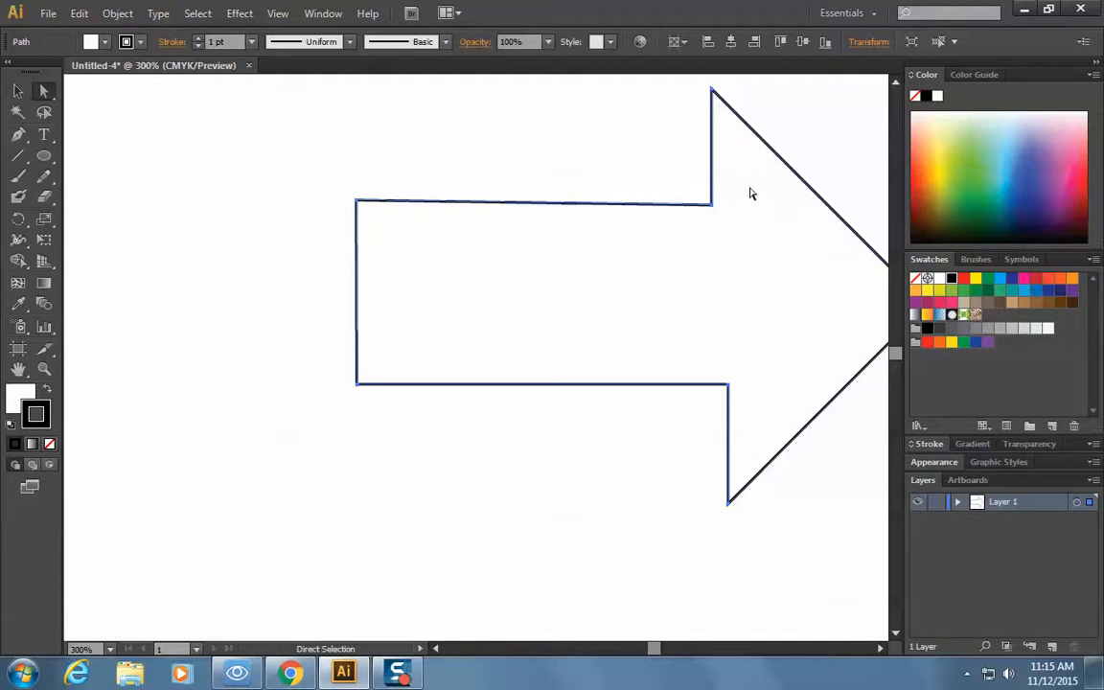
- Move the anchor point at the arrowhead's tip slightly straight up and deselect the arrow
drag(652, 650, 656, 650)
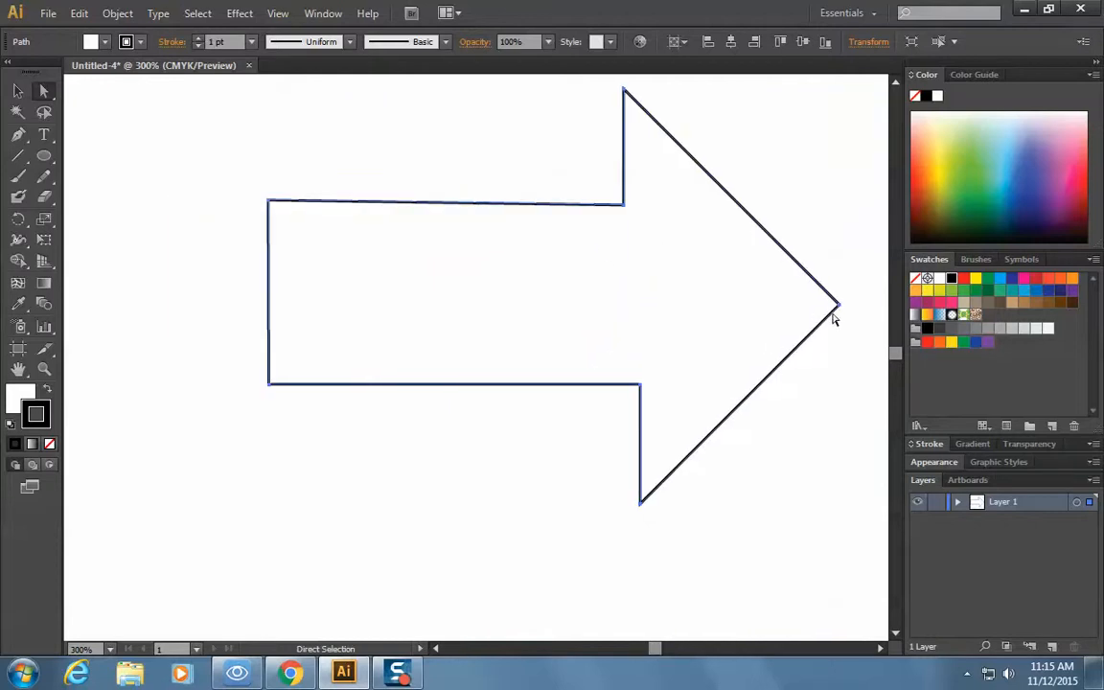
drag(838, 308, 840, 287)
click(757, 289)
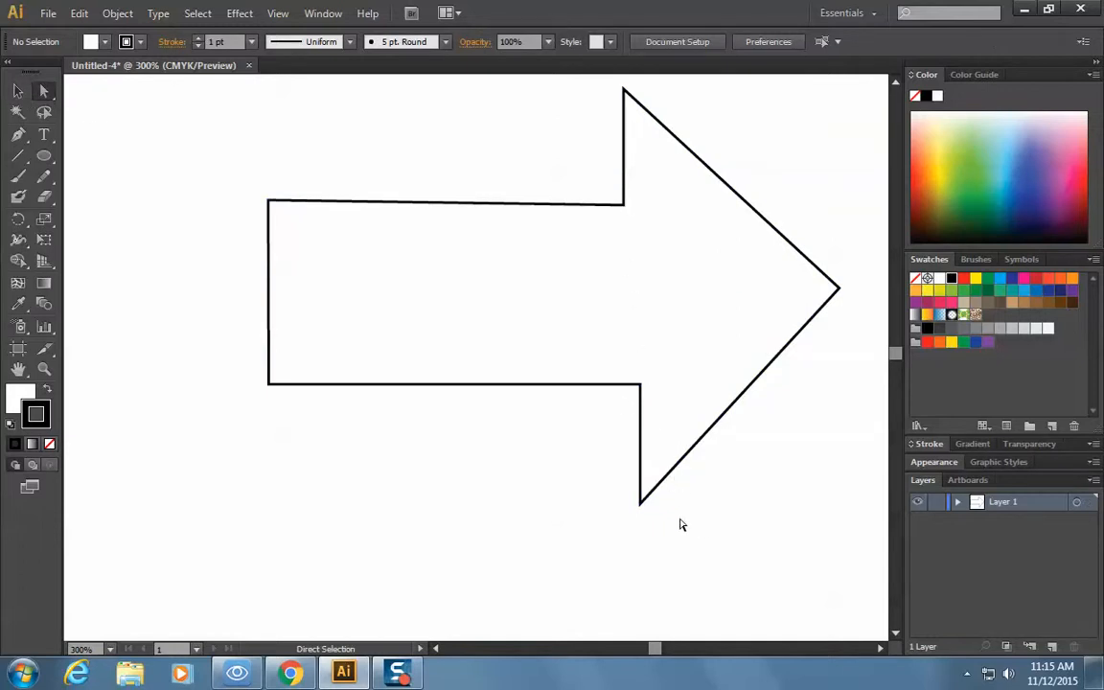
- Select the two lower anchor points at the arrowhead's base and nudge them four steps left toward alignment with the upper ones
drag(657, 542, 629, 363)
click(633, 350)
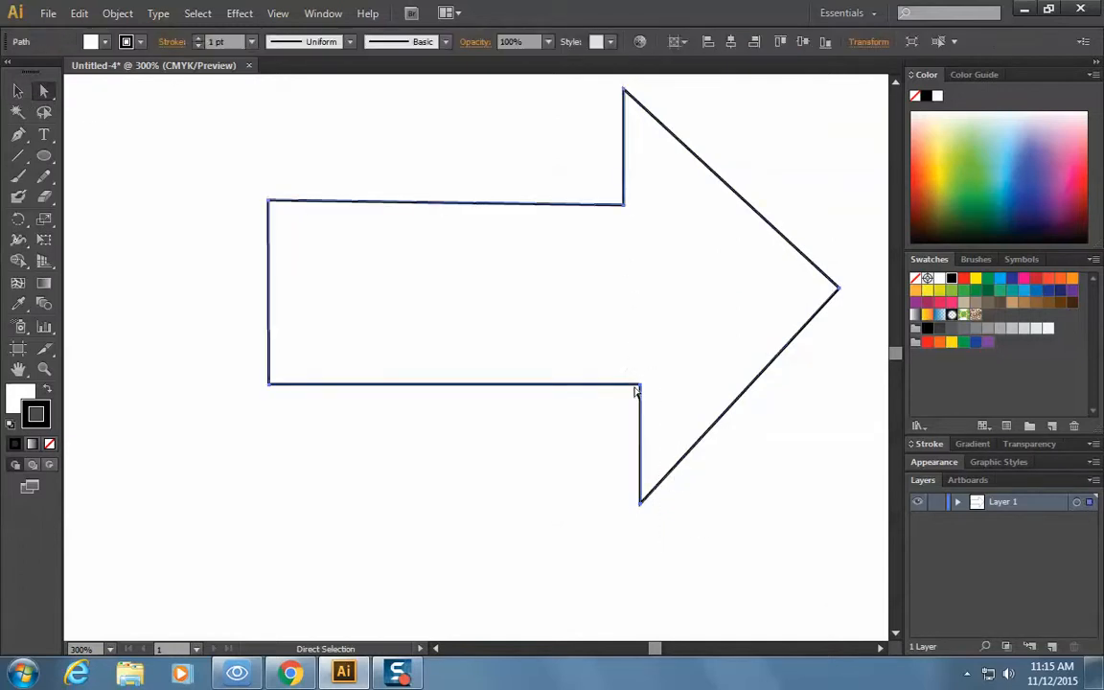
click(643, 389)
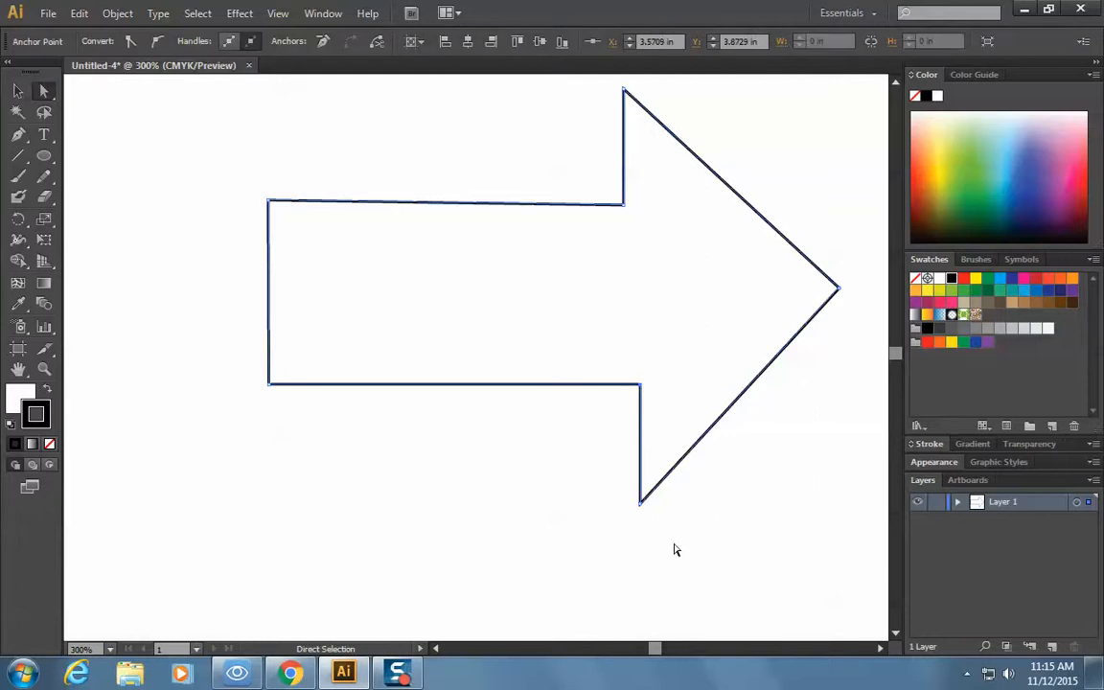
drag(661, 551, 628, 372)
key(Left)
key(Left)
key(Left)
key(Left)
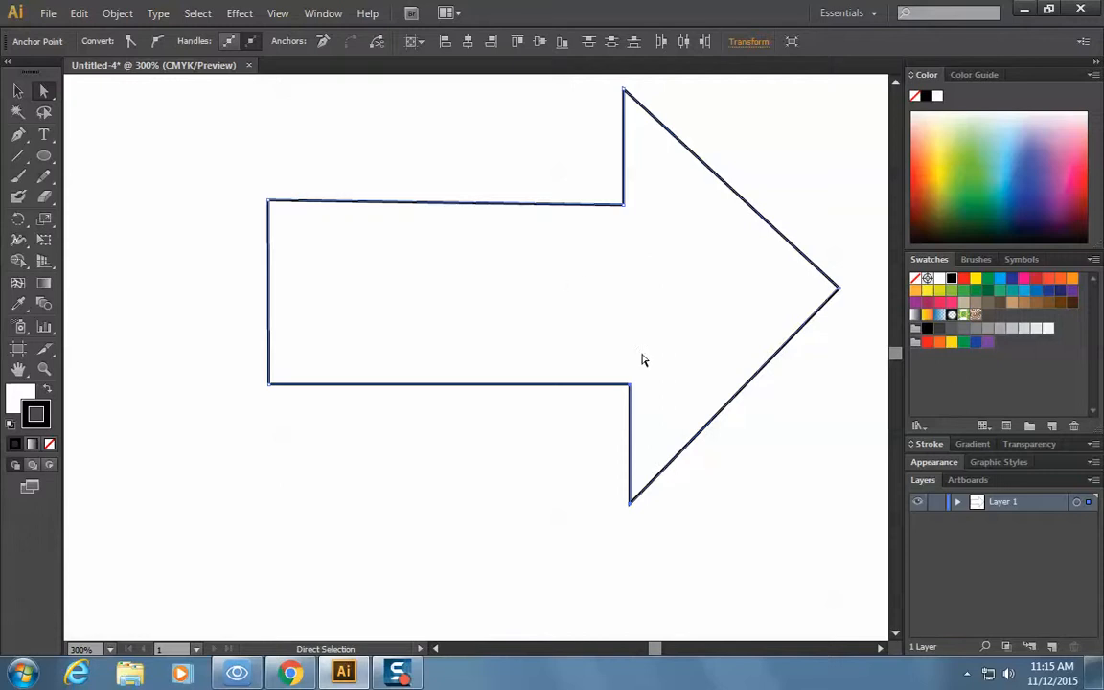
- Draw a tall rectangle over the arrow's tail with its right edge against the upper base of the arrowhead as a guide
click(45, 159)
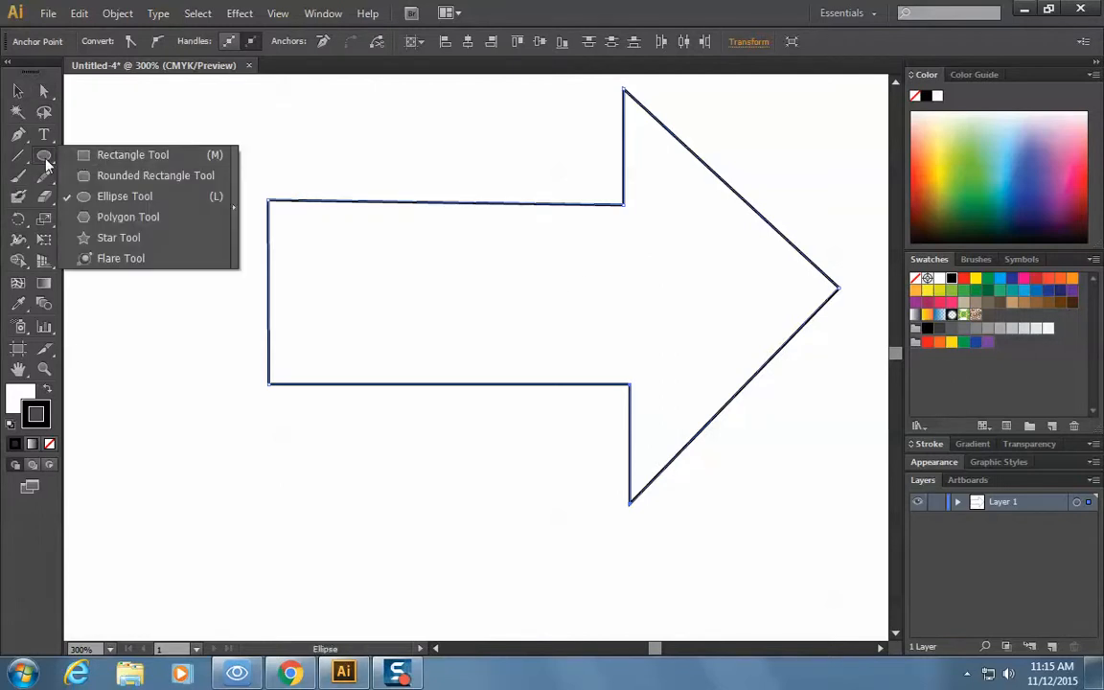
click(77, 154)
drag(446, 145, 622, 477)
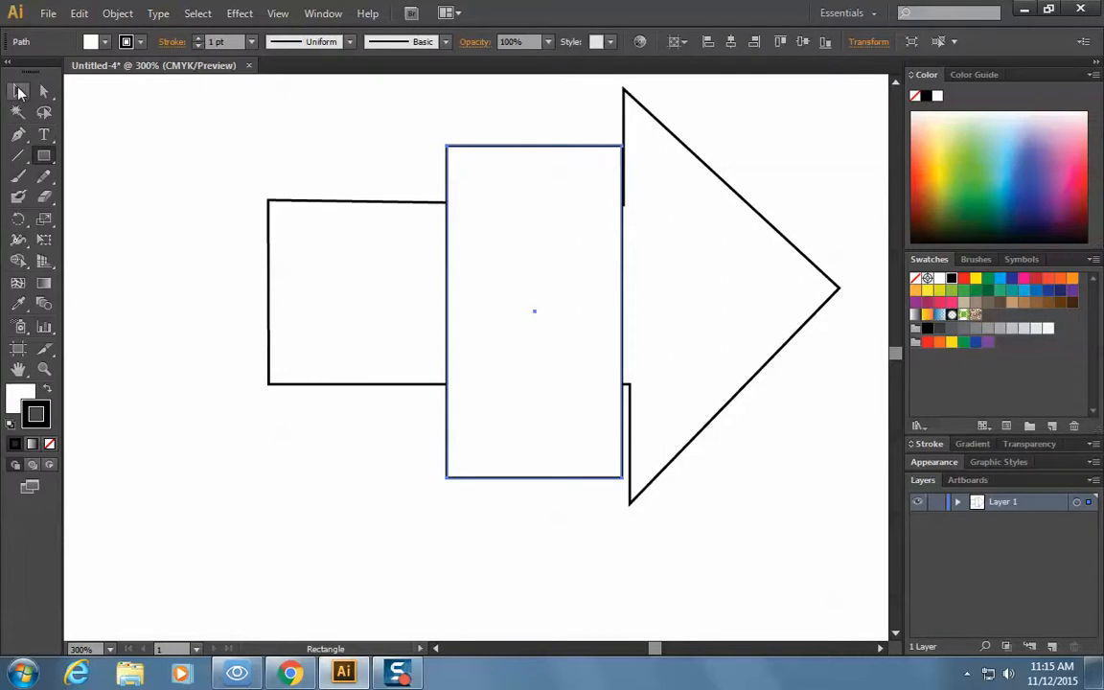
- Select the two lower anchor points at the arrowhead's base and nudge them left until they line up vertically with the upper ones
click(43, 92)
drag(652, 532, 629, 381)
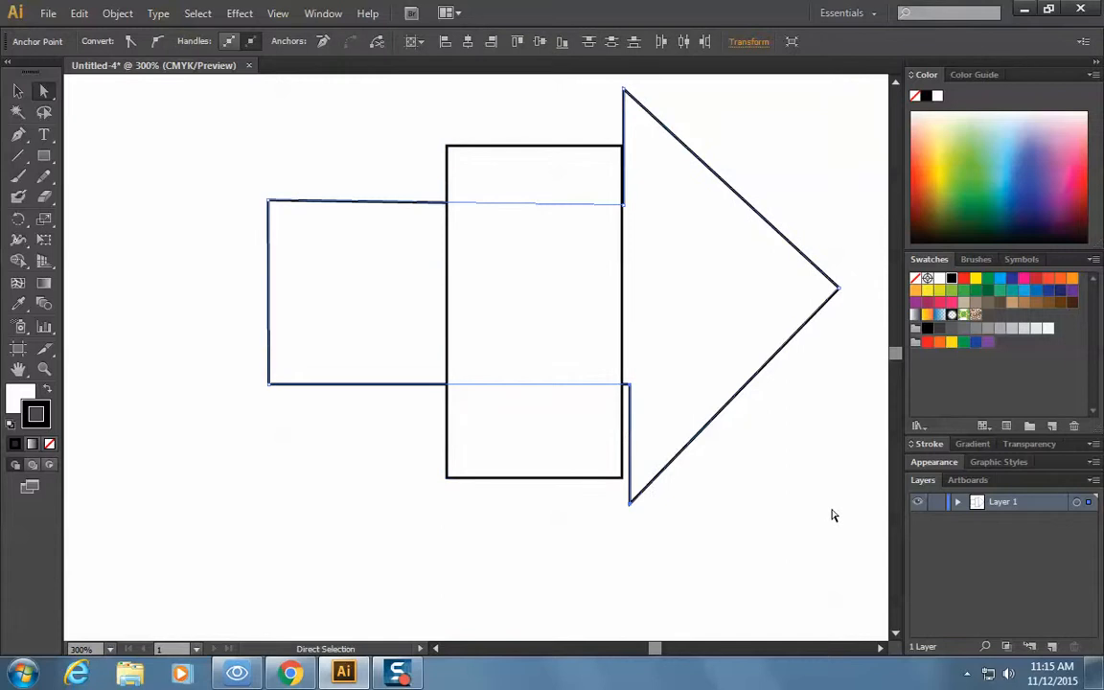
key(Left)
key(Left)
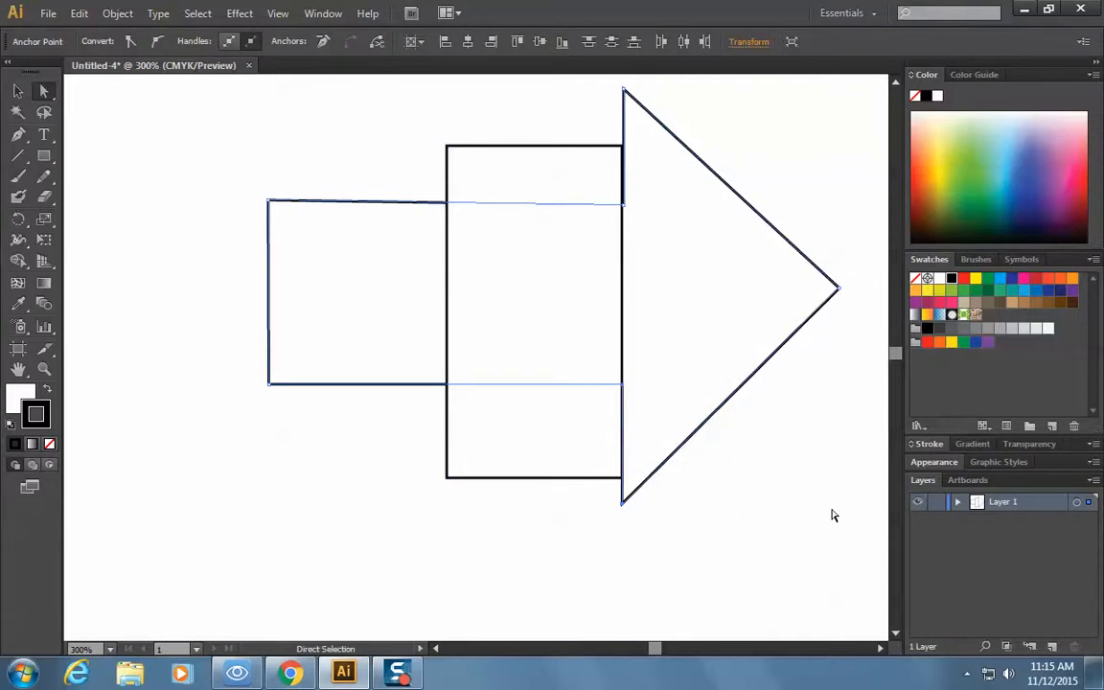
key(Right)
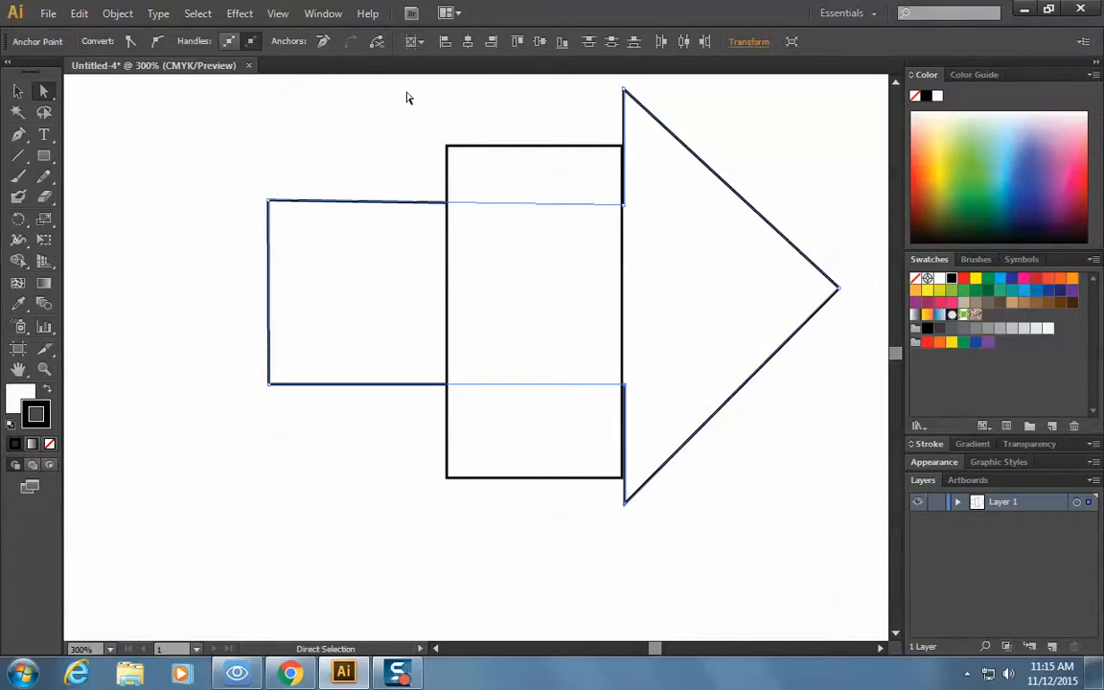
- Deselect the arrow and delete the tall guide rectangle
click(17, 91)
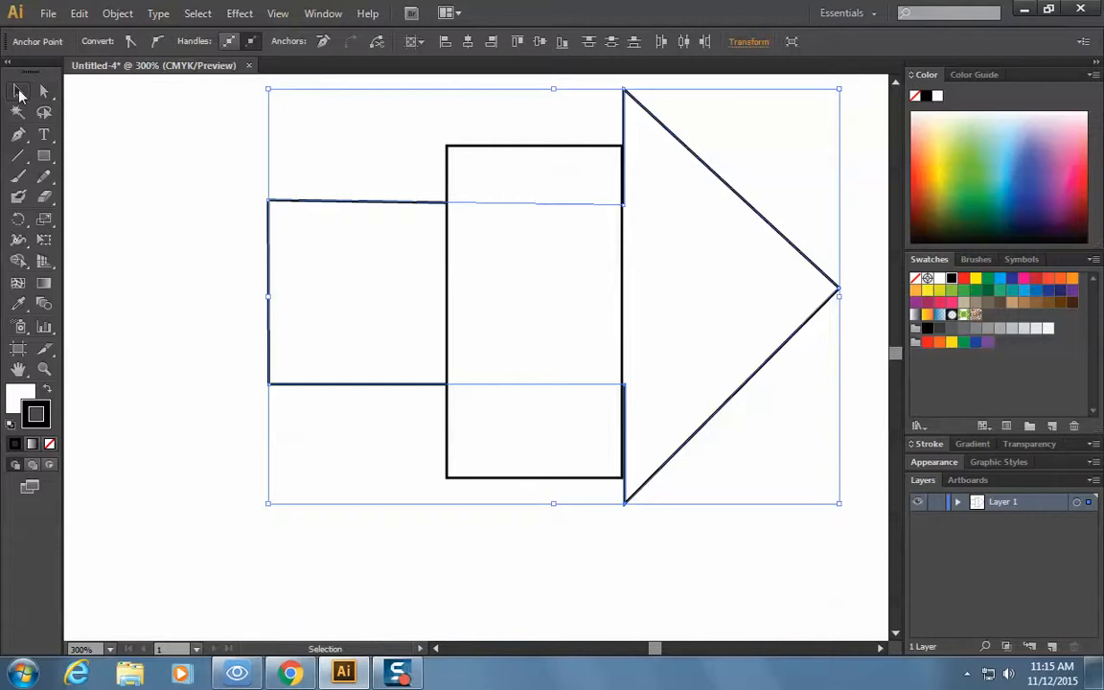
click(387, 139)
click(461, 150)
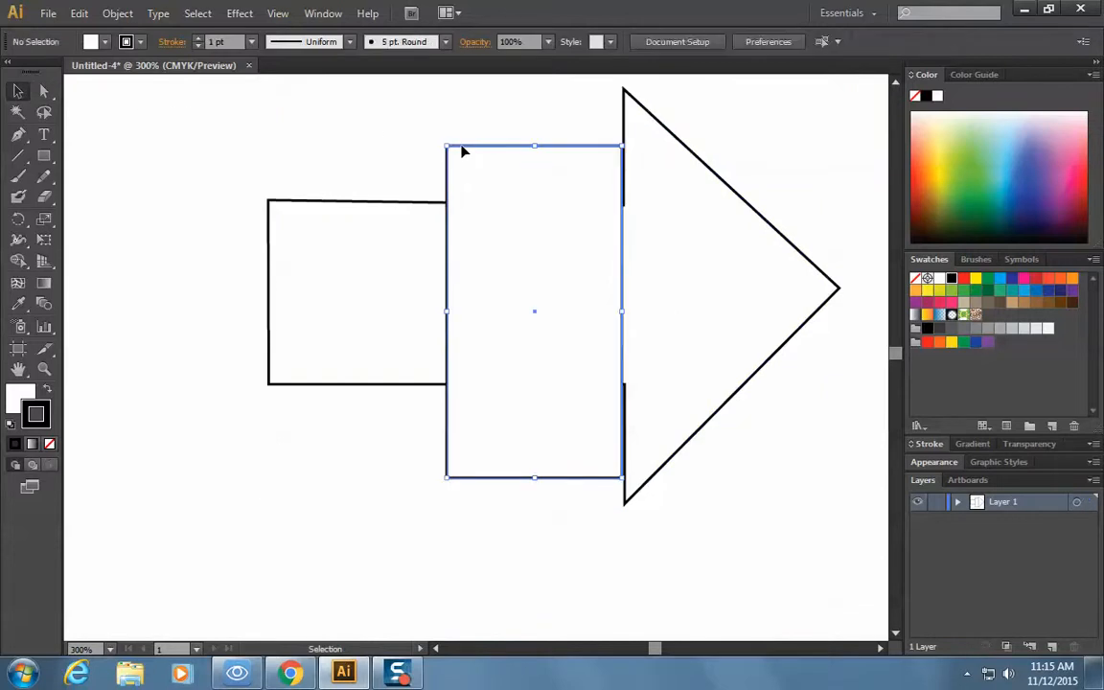
key(Delete)
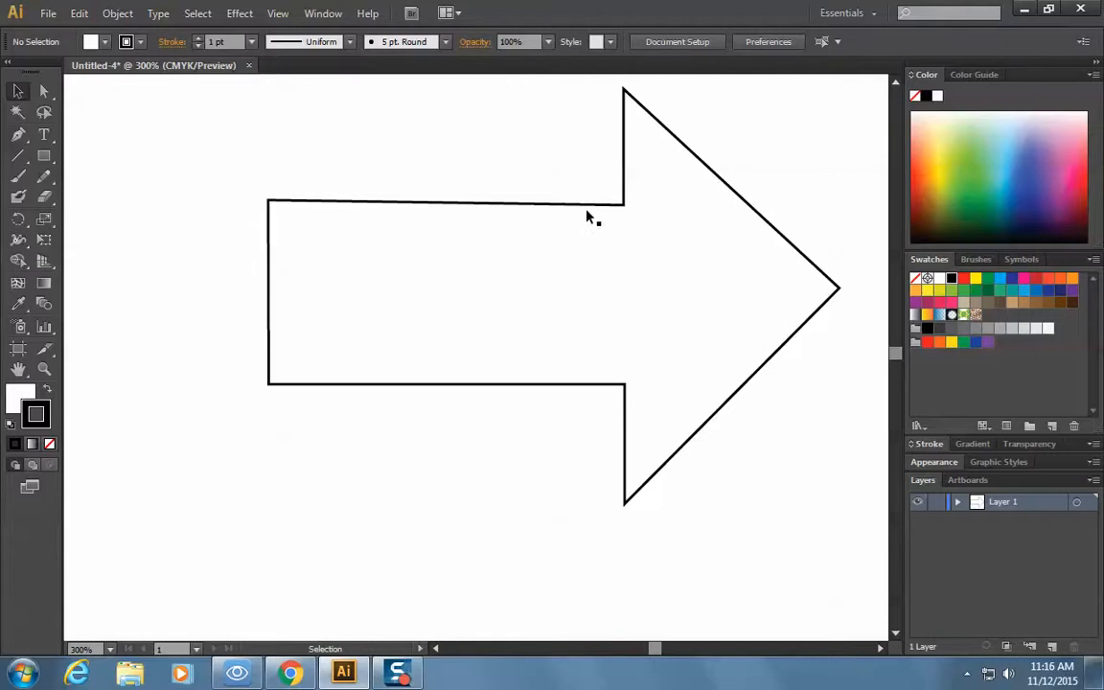
- Draw a wide rectangle just above the arrow's tail as a guide and nudge the tail's upper-left anchor point up to its lower edge
click(44, 156)
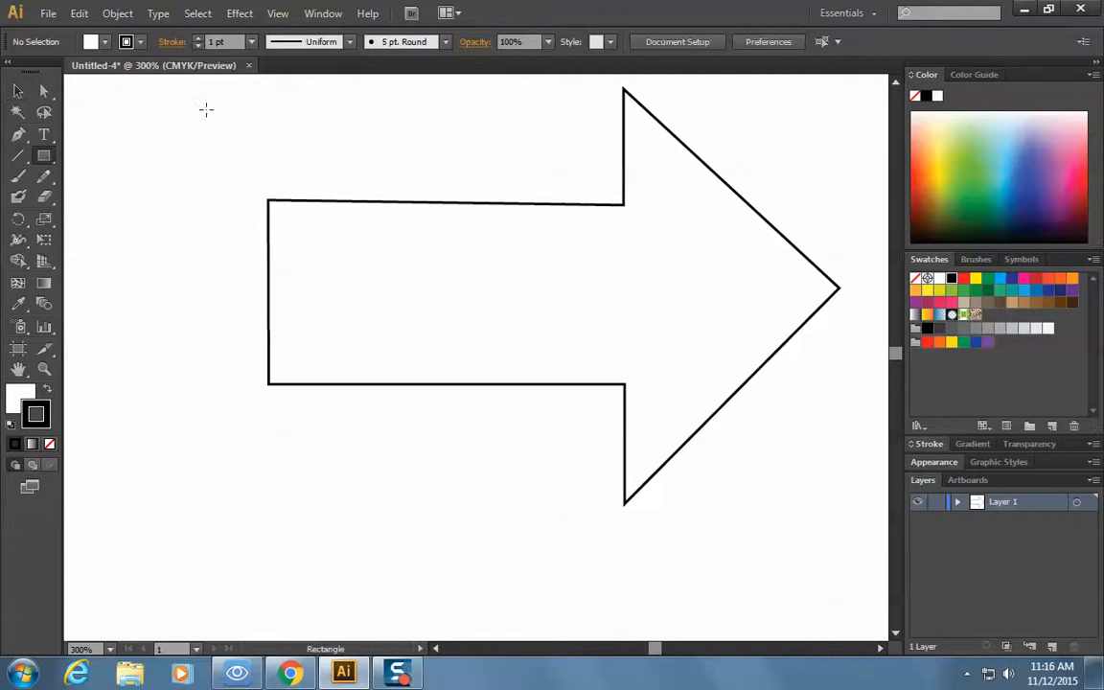
drag(206, 109, 706, 197)
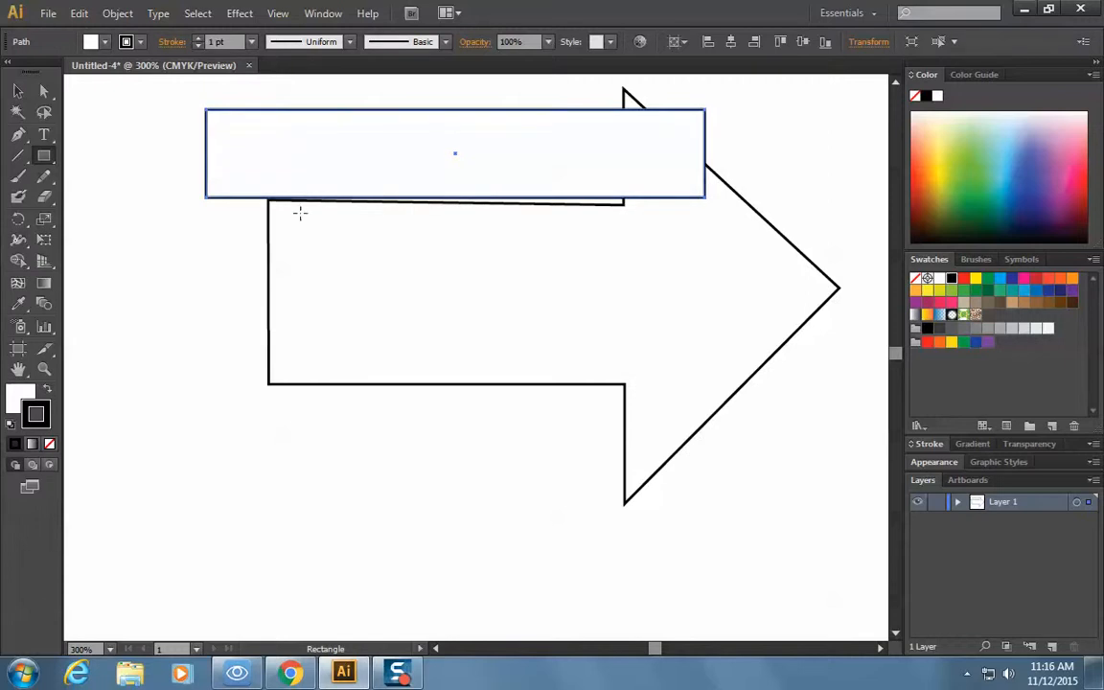
click(44, 91)
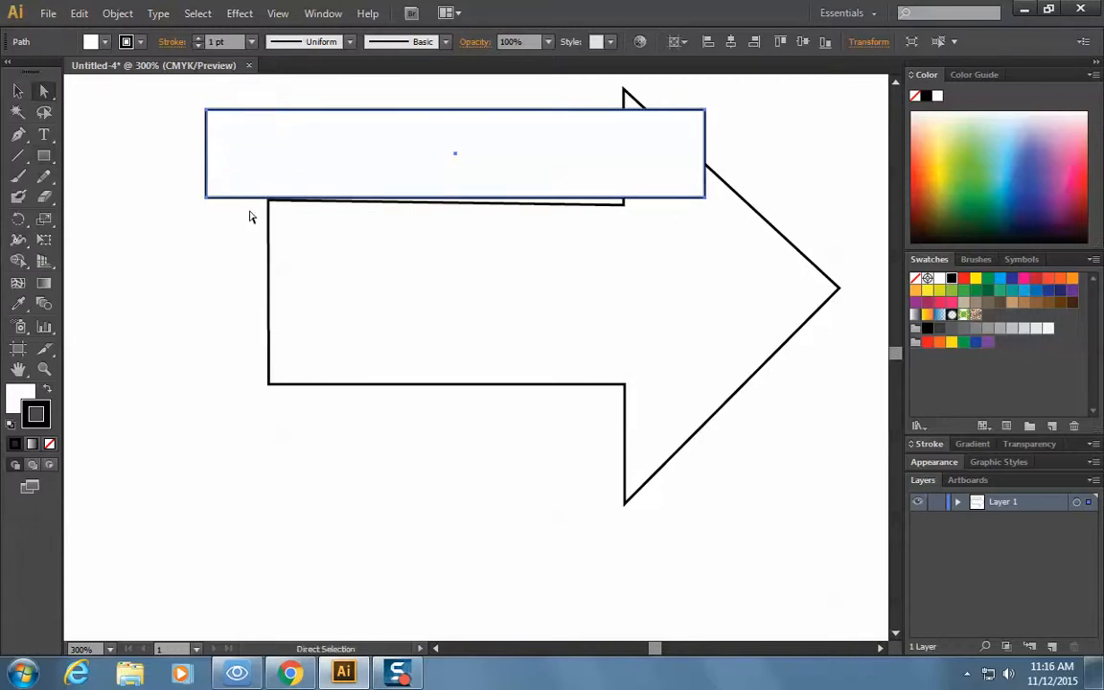
click(269, 202)
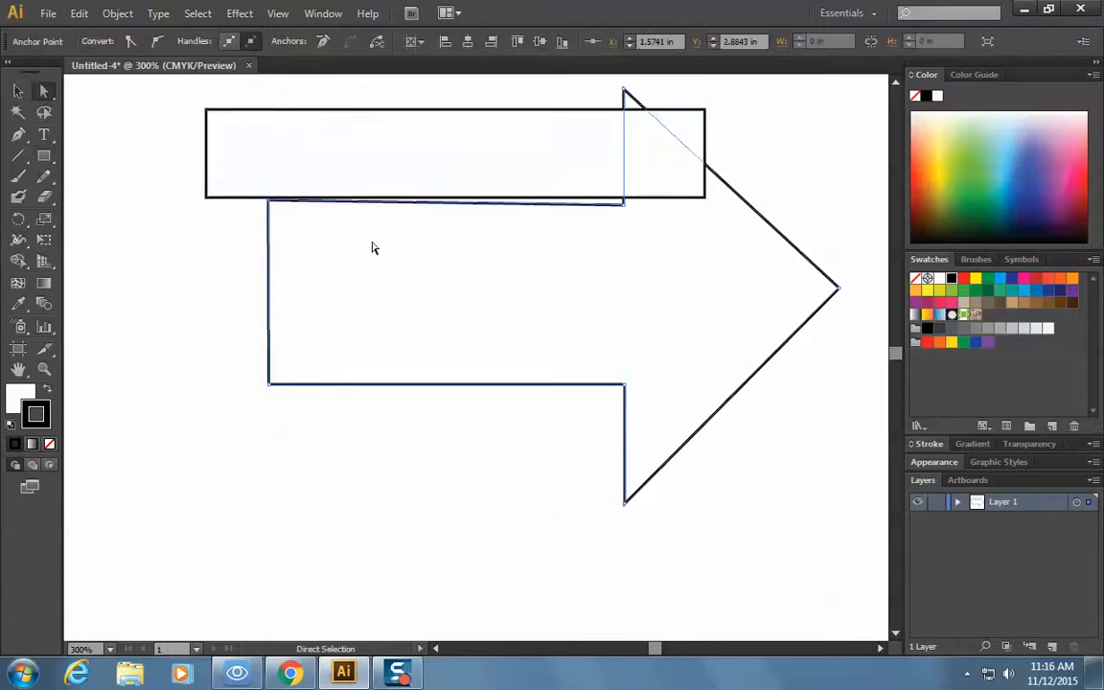
key(Up)
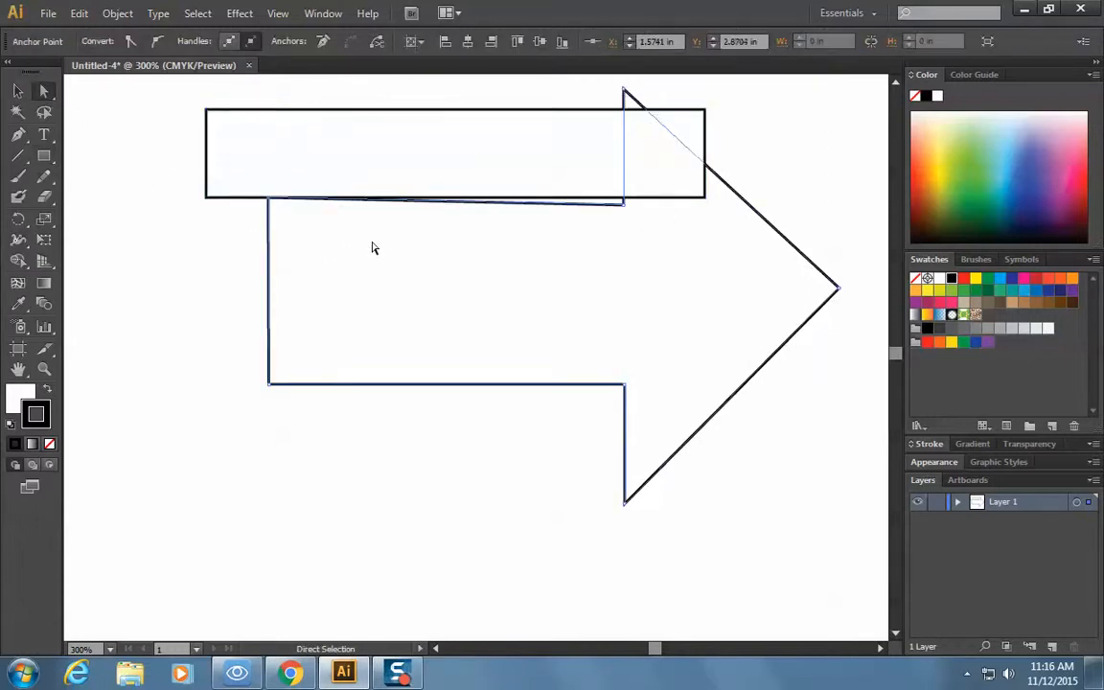
- Nudge the anchor point where the tail's upper edge meets the arrowhead up three steps to the guide rectangle's lower edge
click(624, 203)
key(Up)
key(Up)
key(Up)
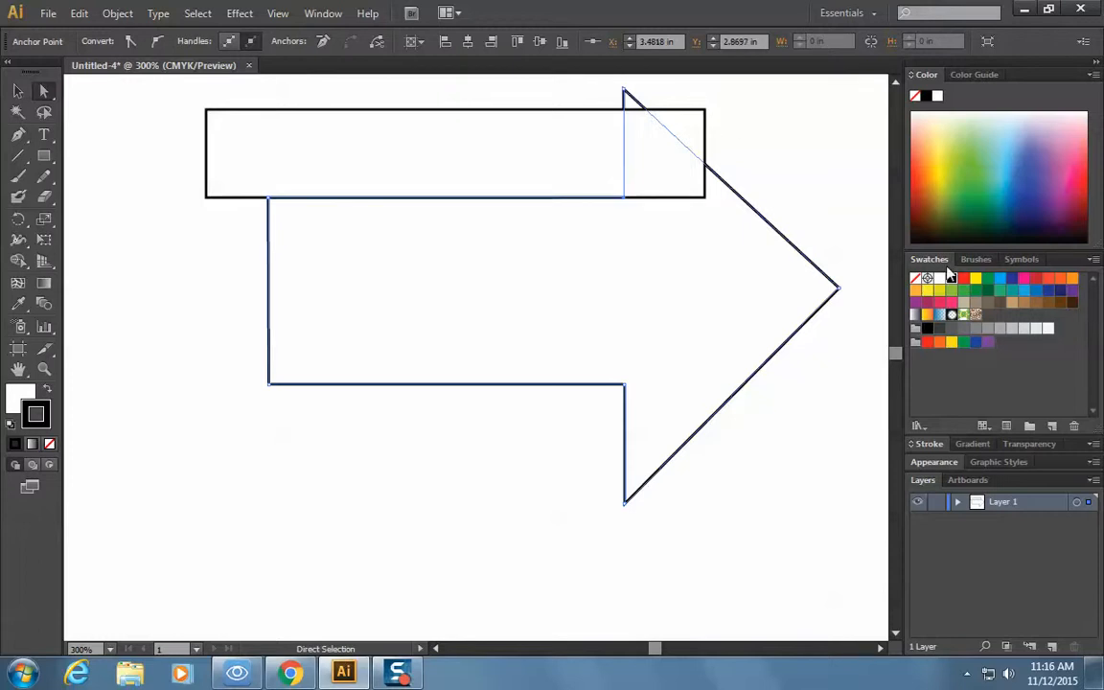
- Deselect the arrow and delete the wide guide rectangle
click(192, 307)
click(18, 91)
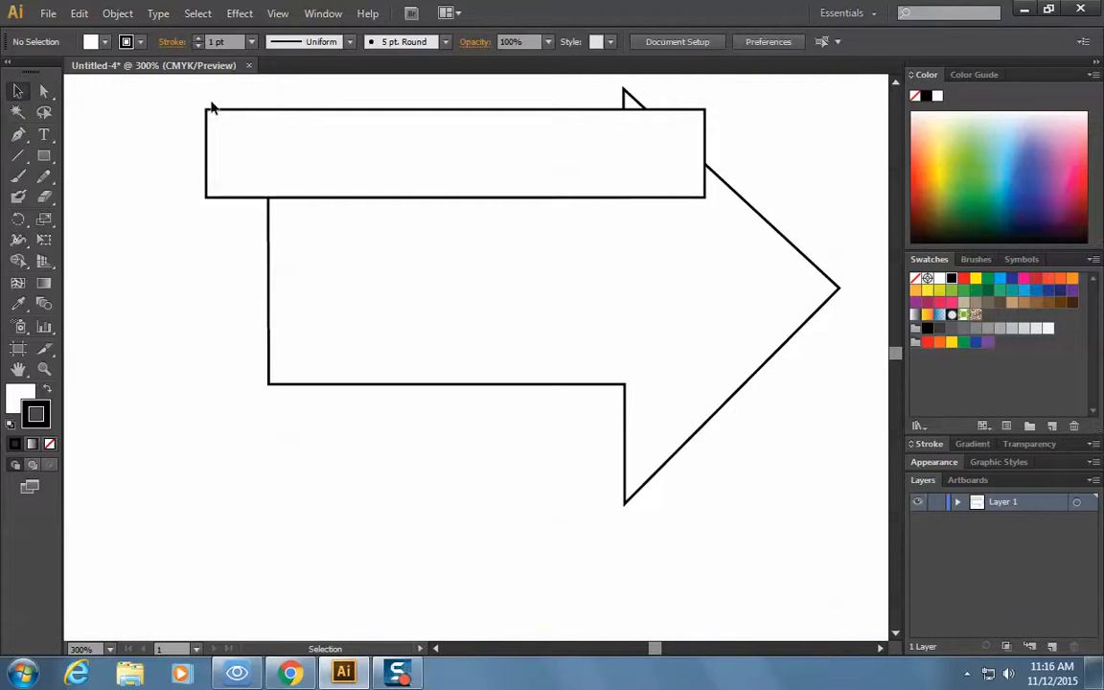
click(206, 109)
key(Delete)
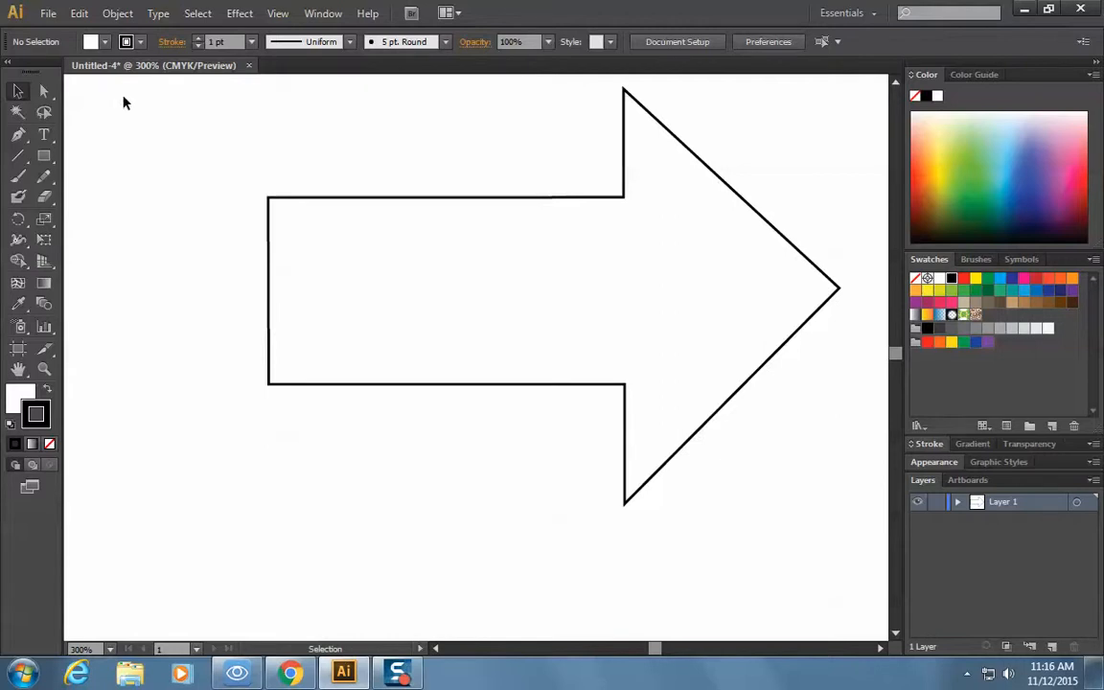
- Select the arrow and set both its stroke and its fill to None
click(50, 444)
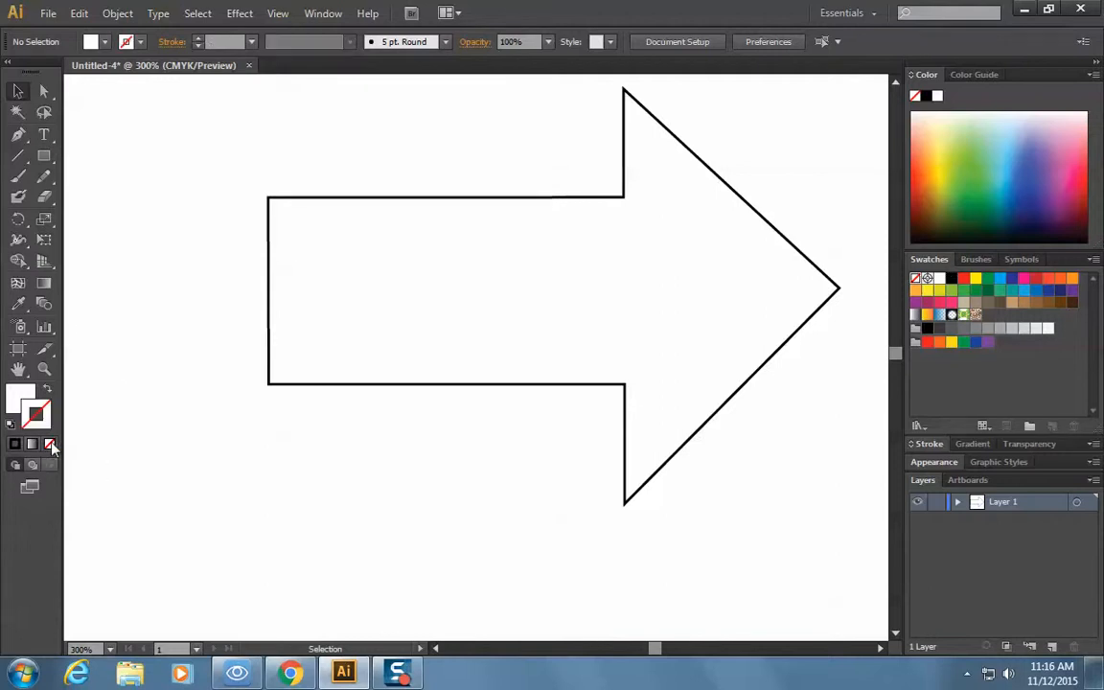
click(272, 200)
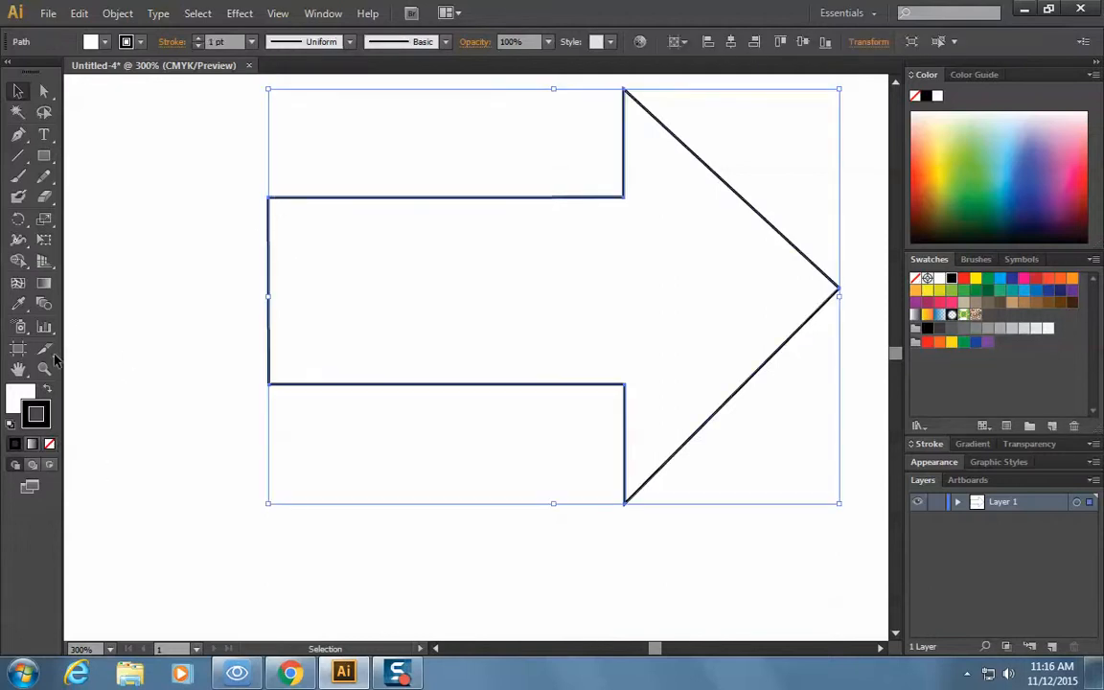
click(50, 444)
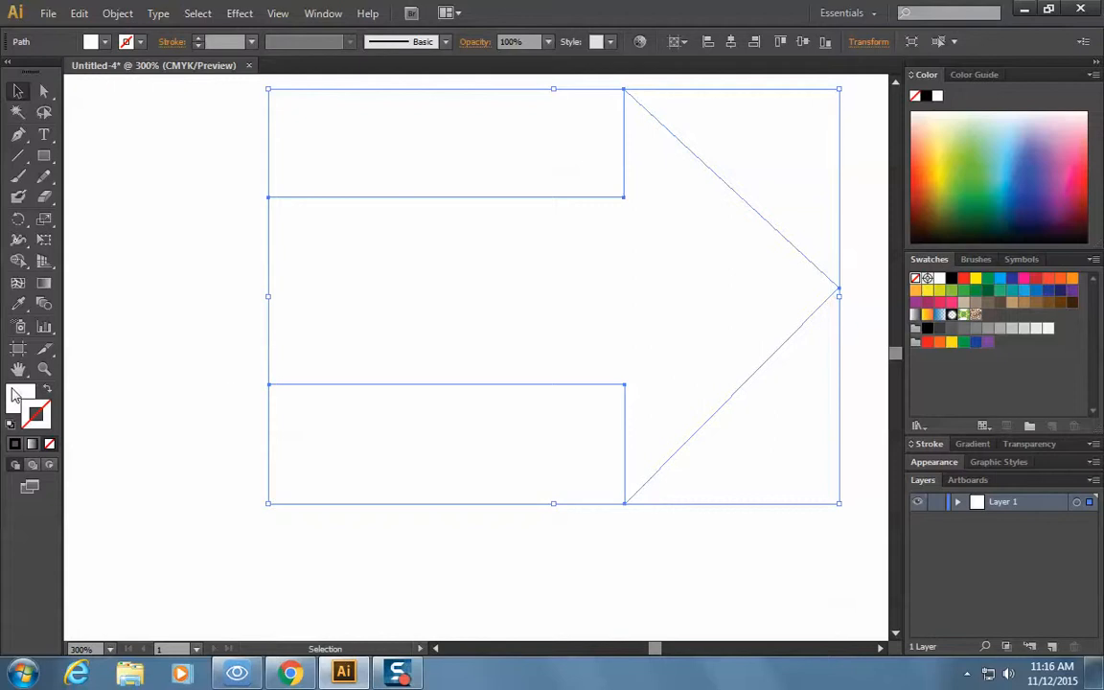
click(51, 443)
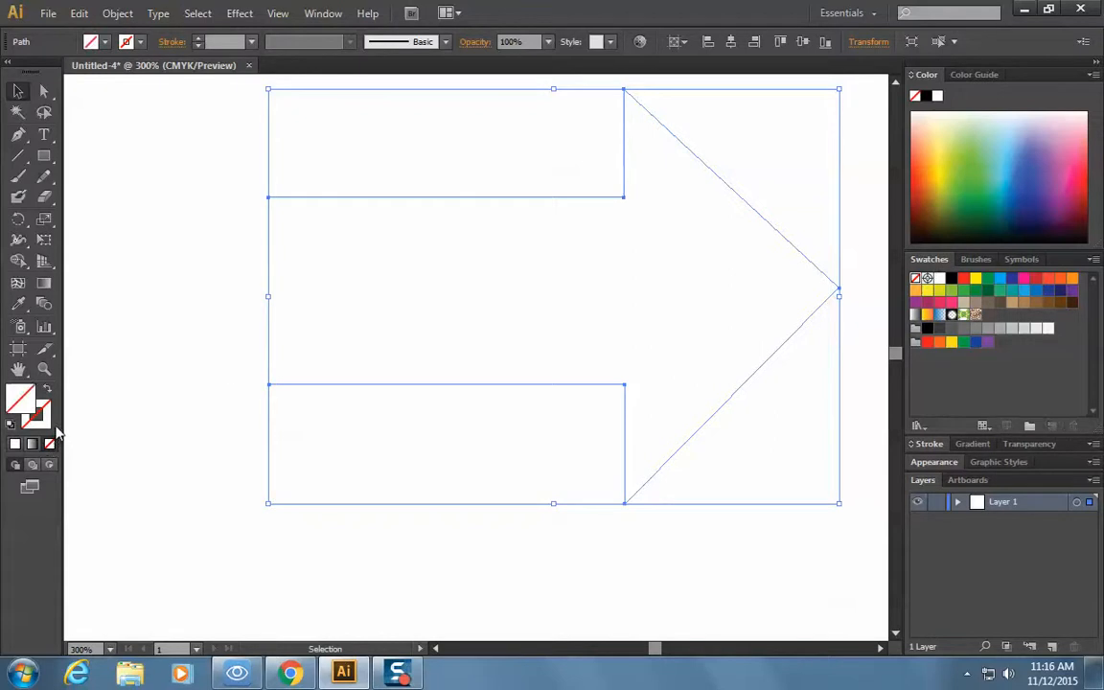
- Turn the arrow path into a text container with the Area Type tool and set the font size to 6 pt
click(44, 134)
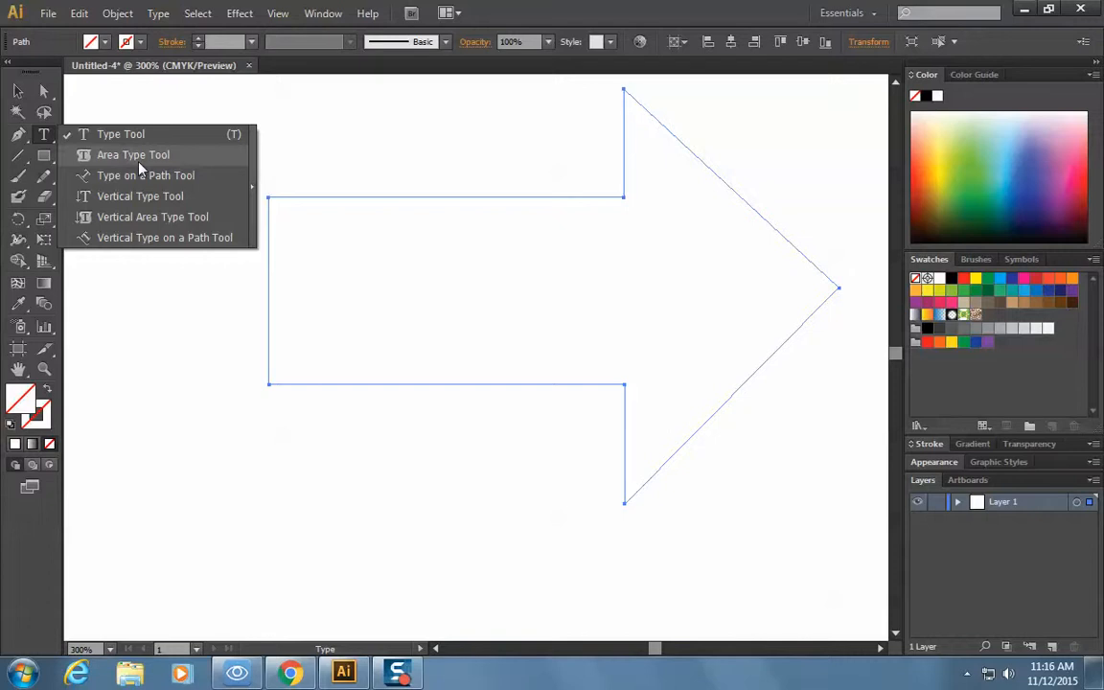
click(139, 159)
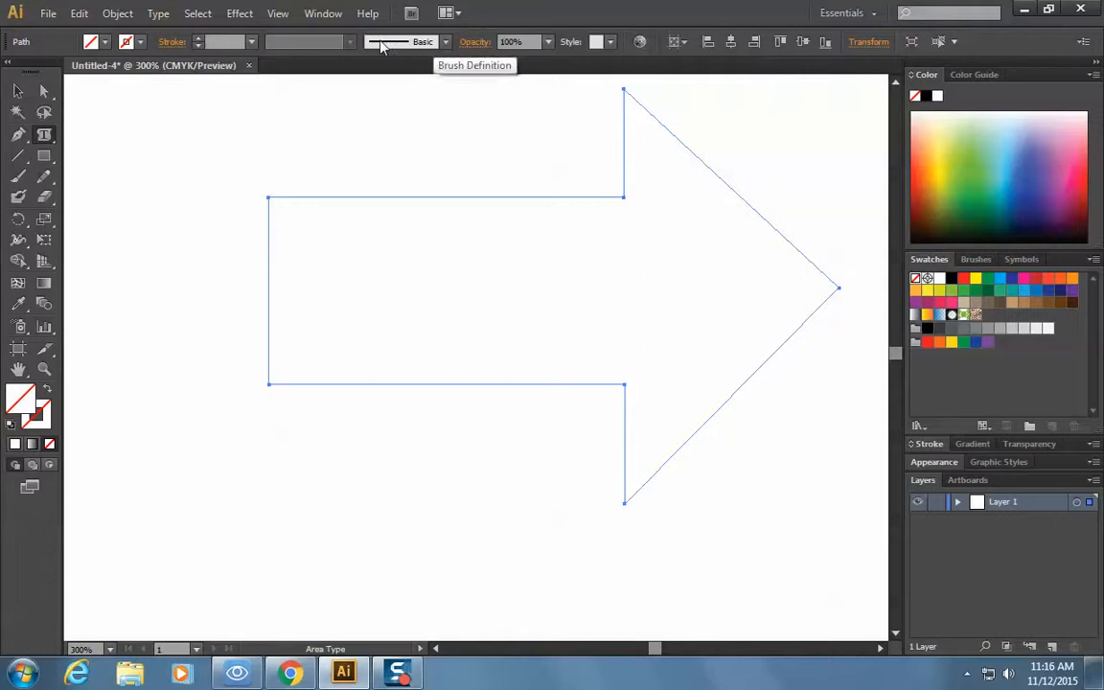
click(625, 129)
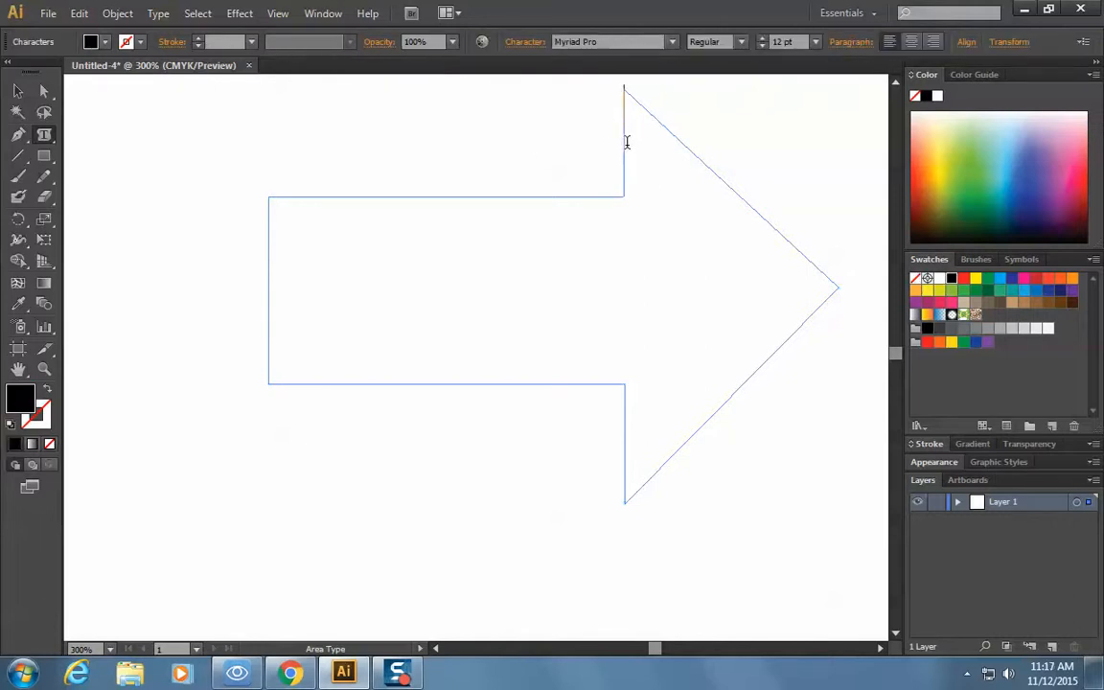
click(784, 41)
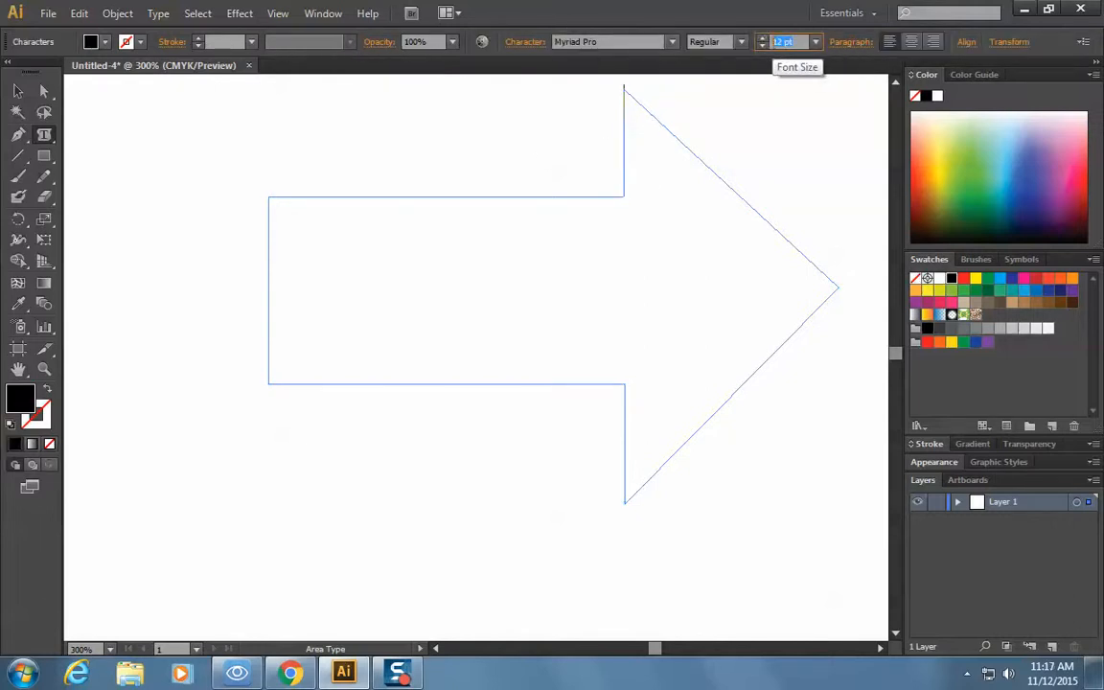
text(6)
key(Return)
- Set the font to Rosewood Std and enter the text "WHO" inside the arrow
click(575, 42)
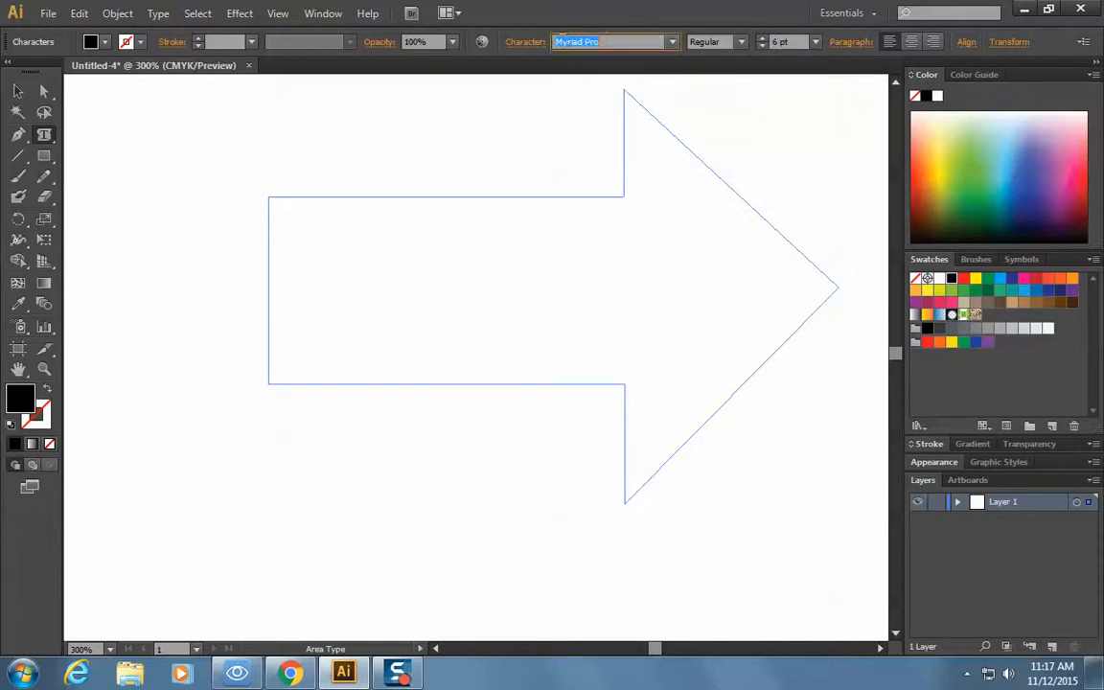
text(Rosewood Std)
key(Return)
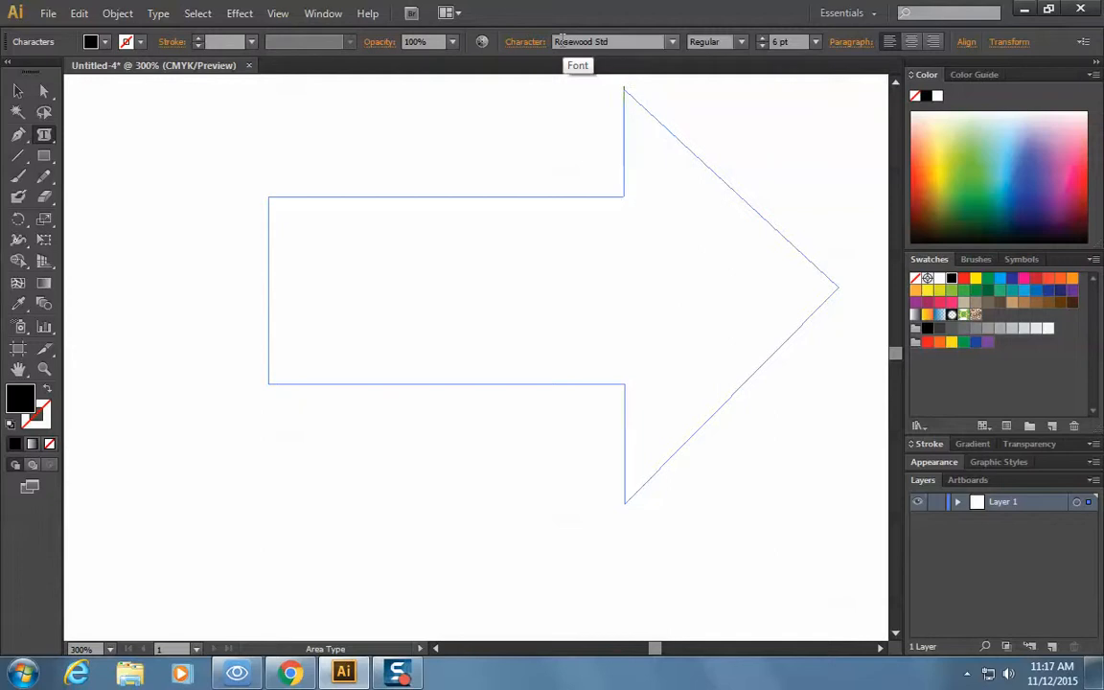
text(WHO)
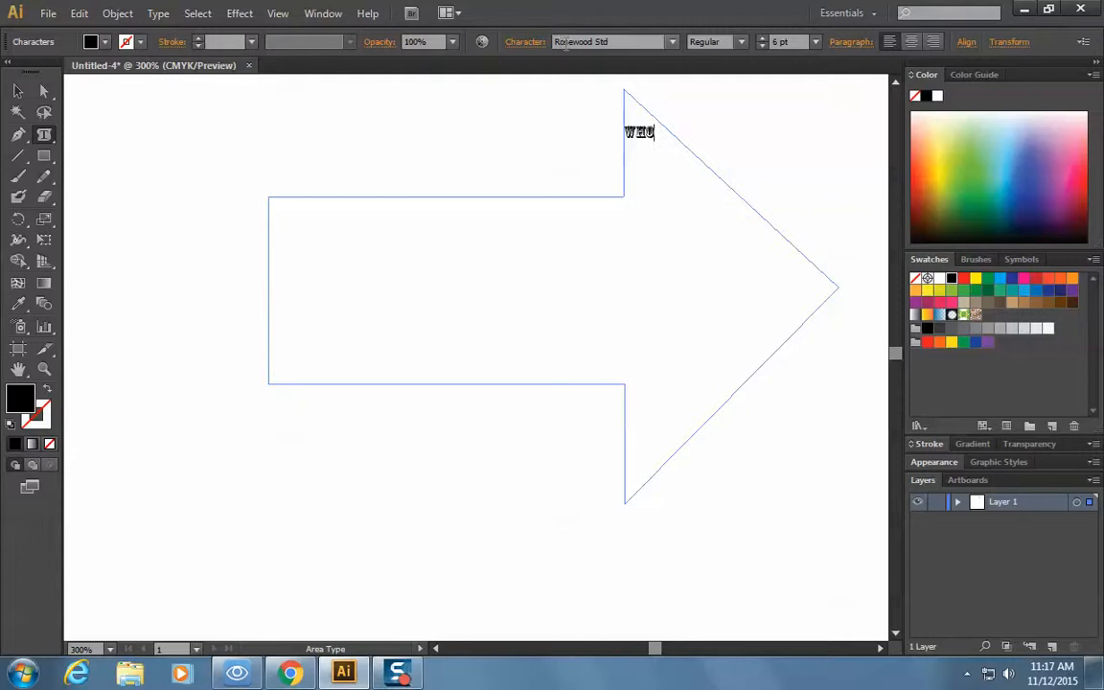
- Select the text "WHO" inside the arrow and change its font to Arial
click(673, 41)
scroll(647, 88, up, 3)
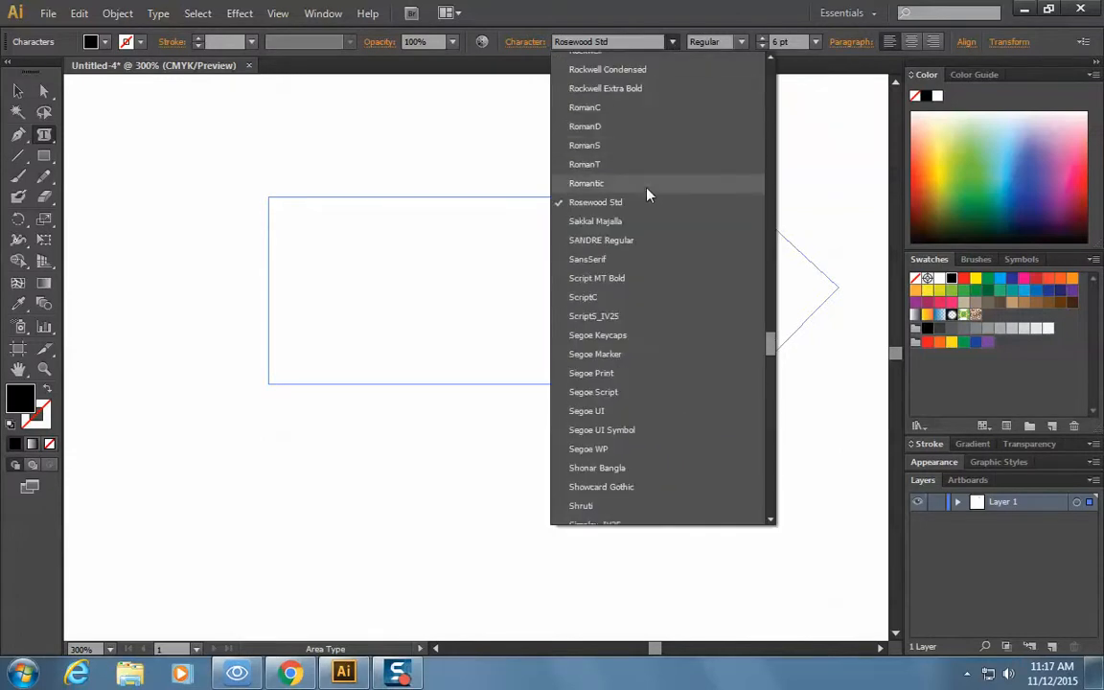
click(636, 41)
drag(661, 131, 609, 110)
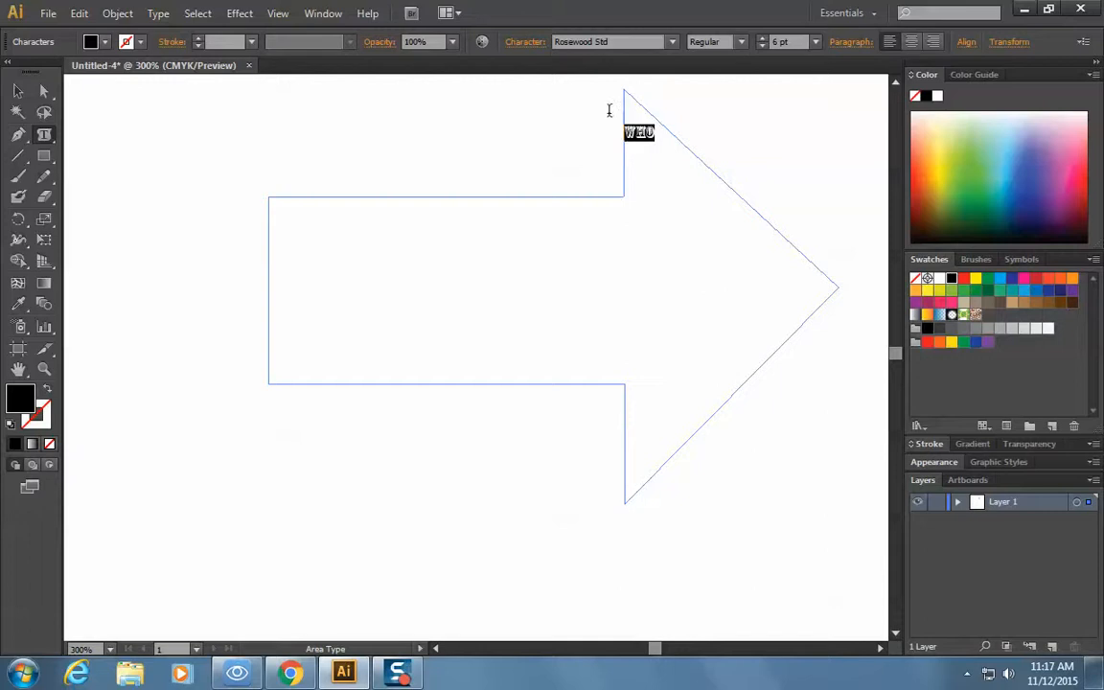
click(671, 42)
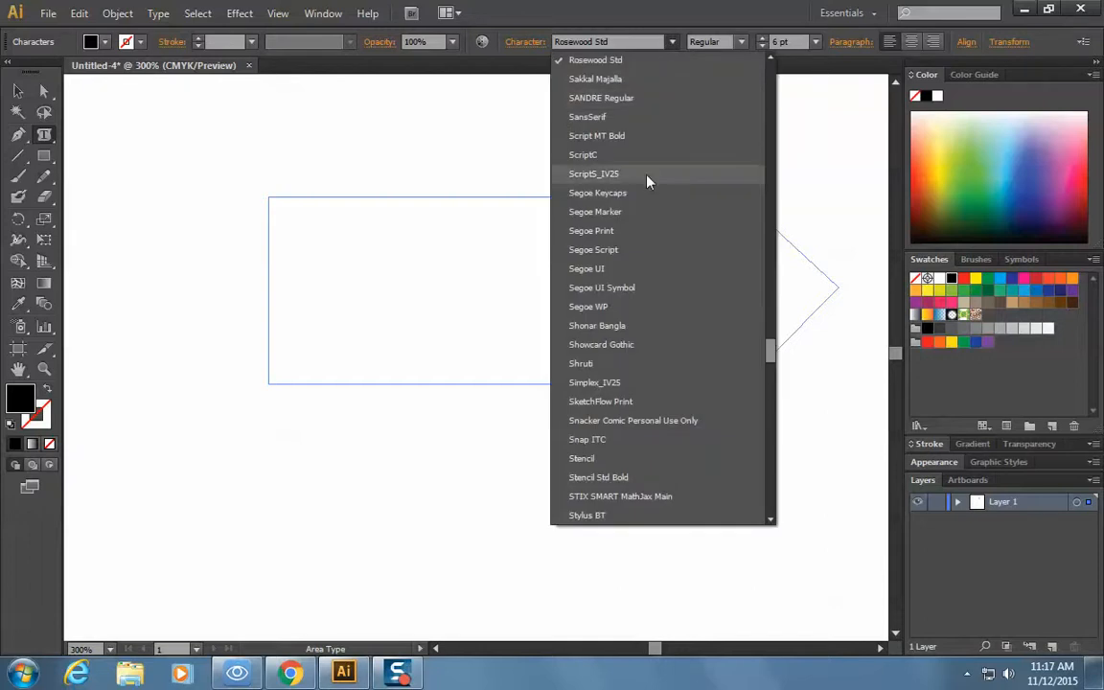
click(608, 41)
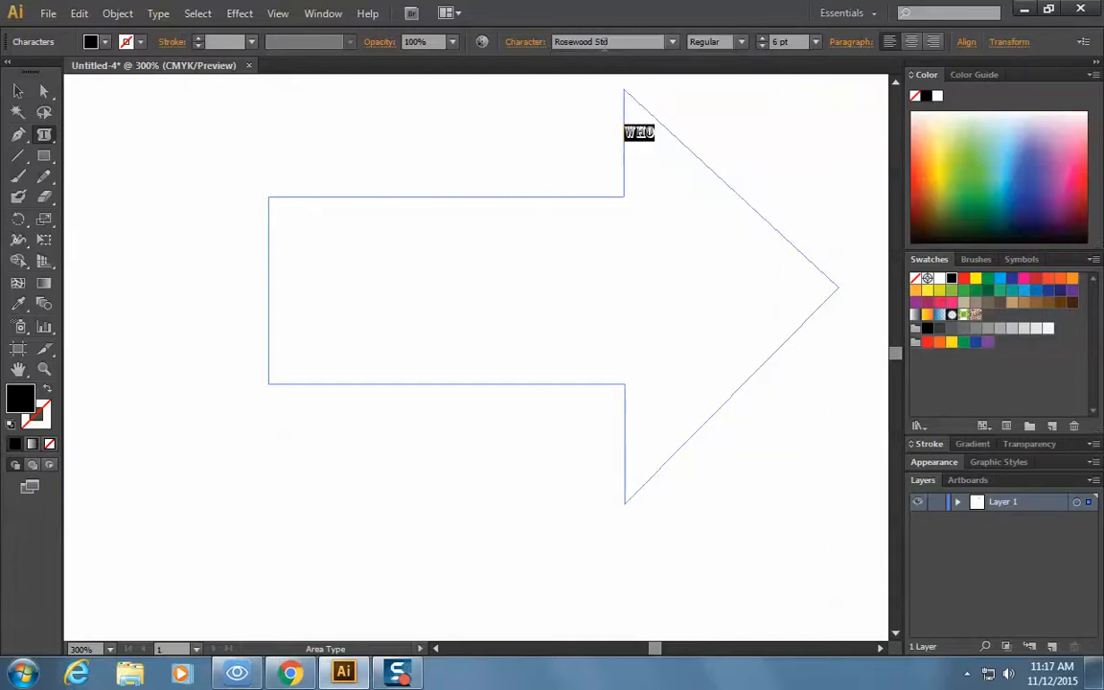
click(602, 46)
text(A)
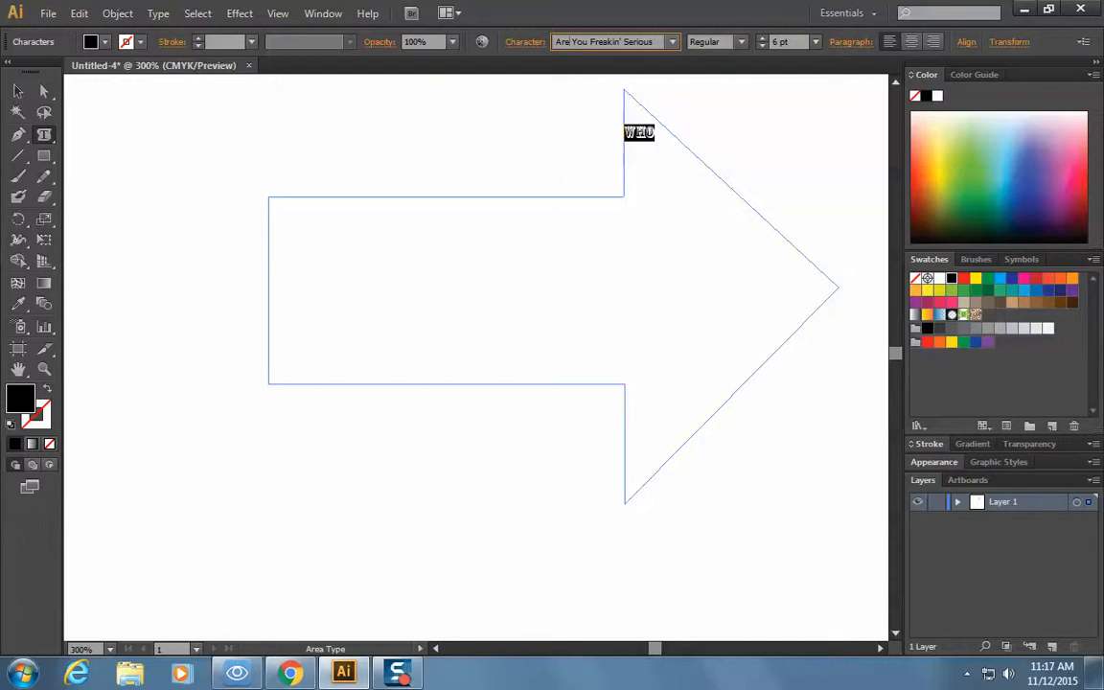
text(cadEref)
click(672, 41)
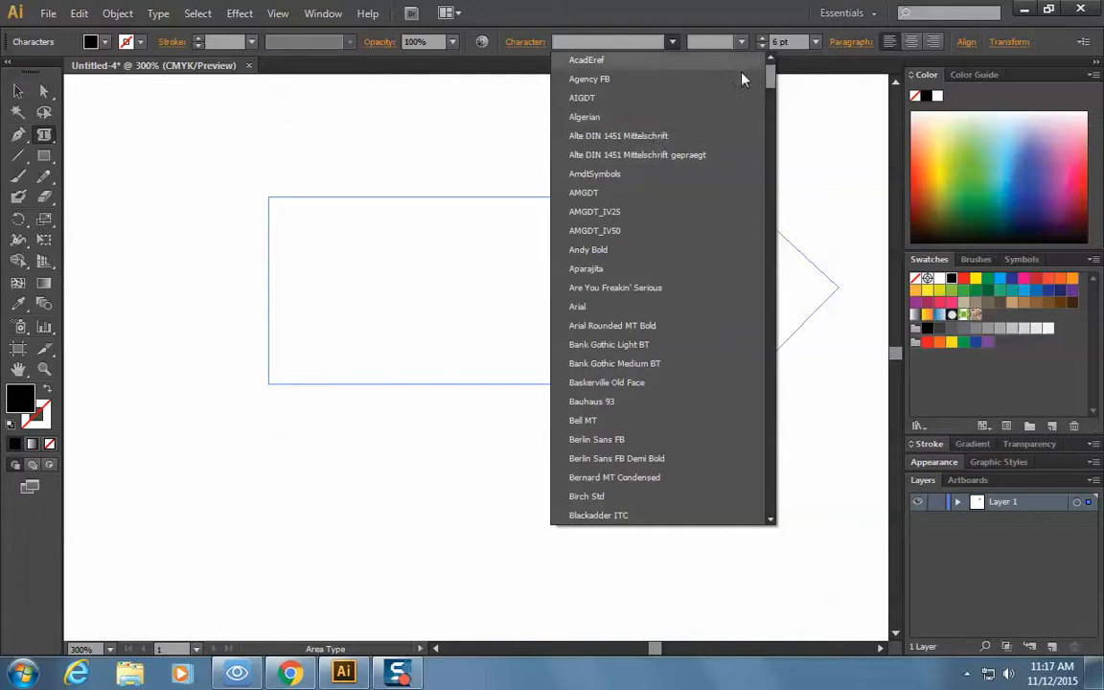
drag(772, 76, 772, 84)
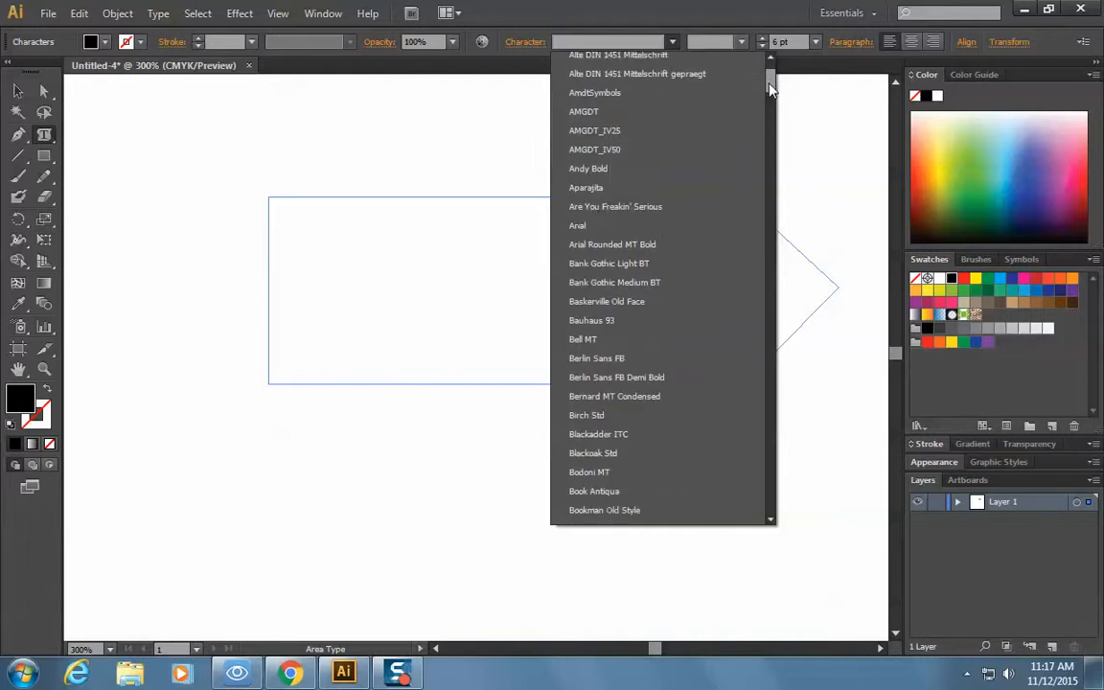
click(665, 227)
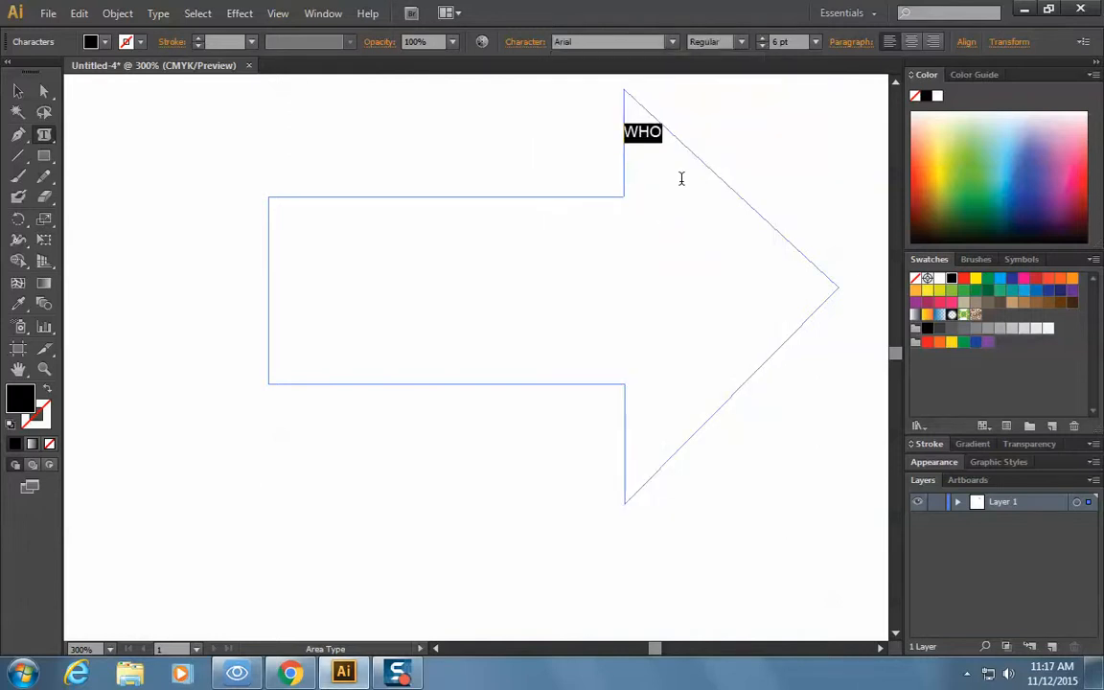
- Set "WHO" to Bold and extend the arrow text to "WHO ELSE IS GONNA BRING YOU A BROKEN ARROW?"
click(730, 42)
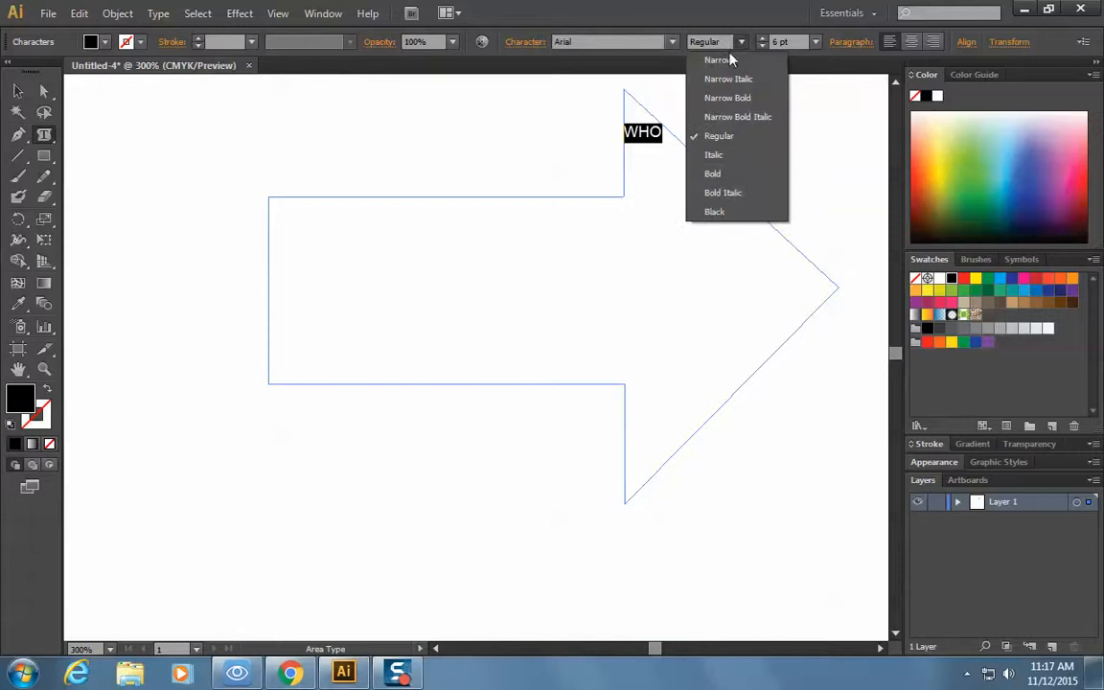
click(713, 173)
click(662, 141)
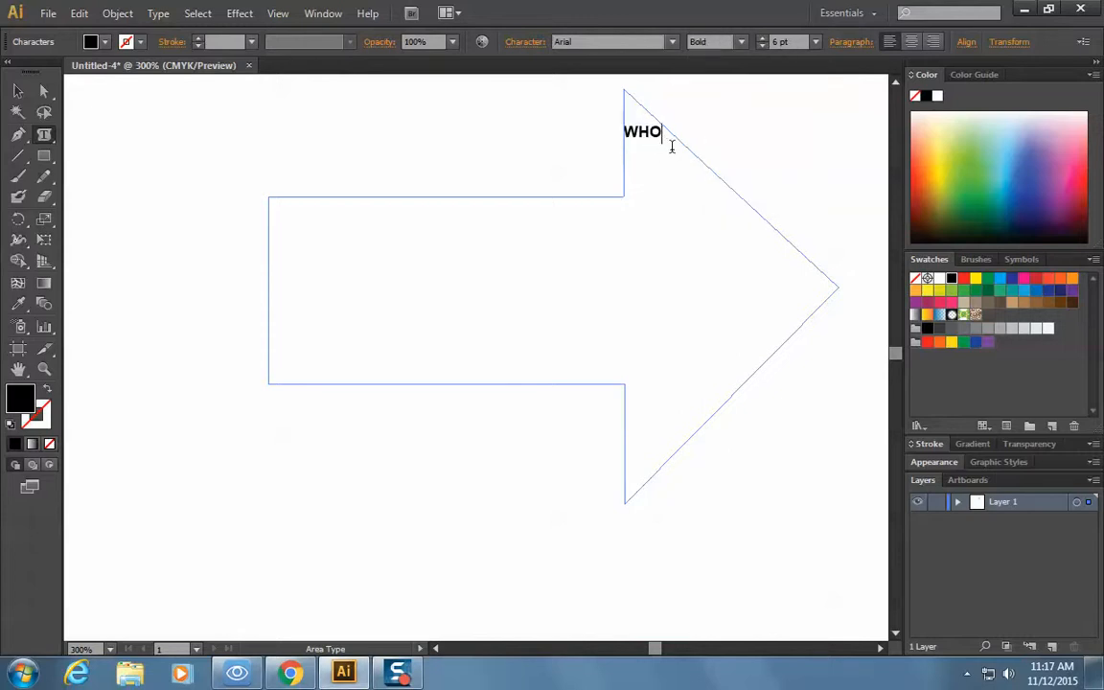
text(ELSE IS GONNA BRING YOU A)
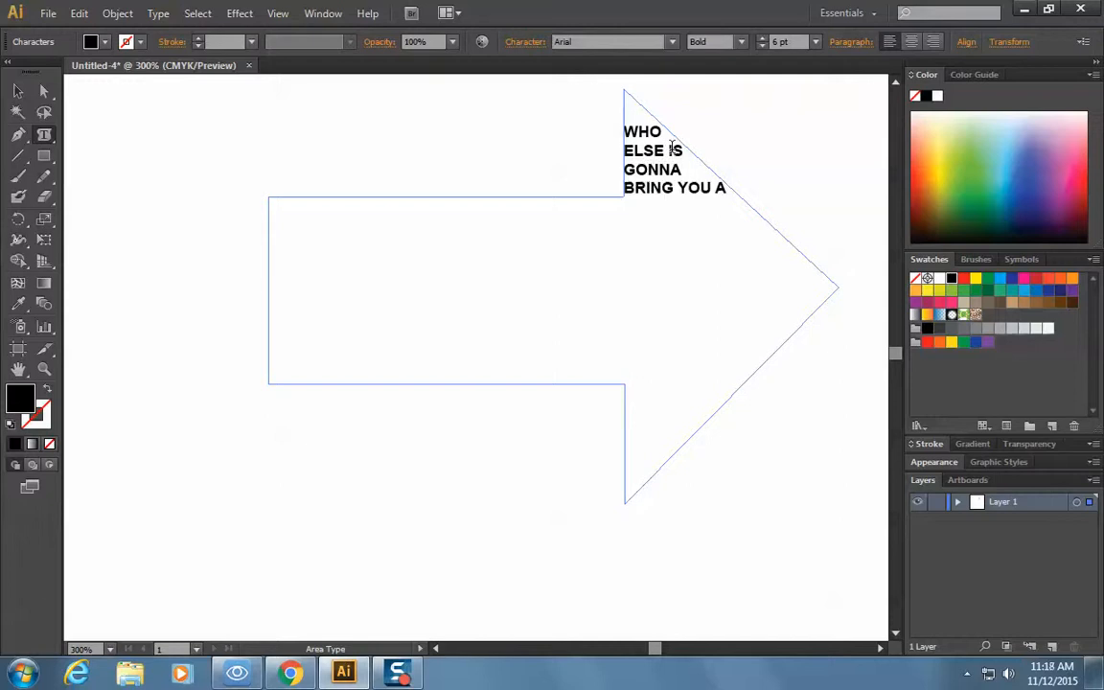
text( BROKEN ARROW?)
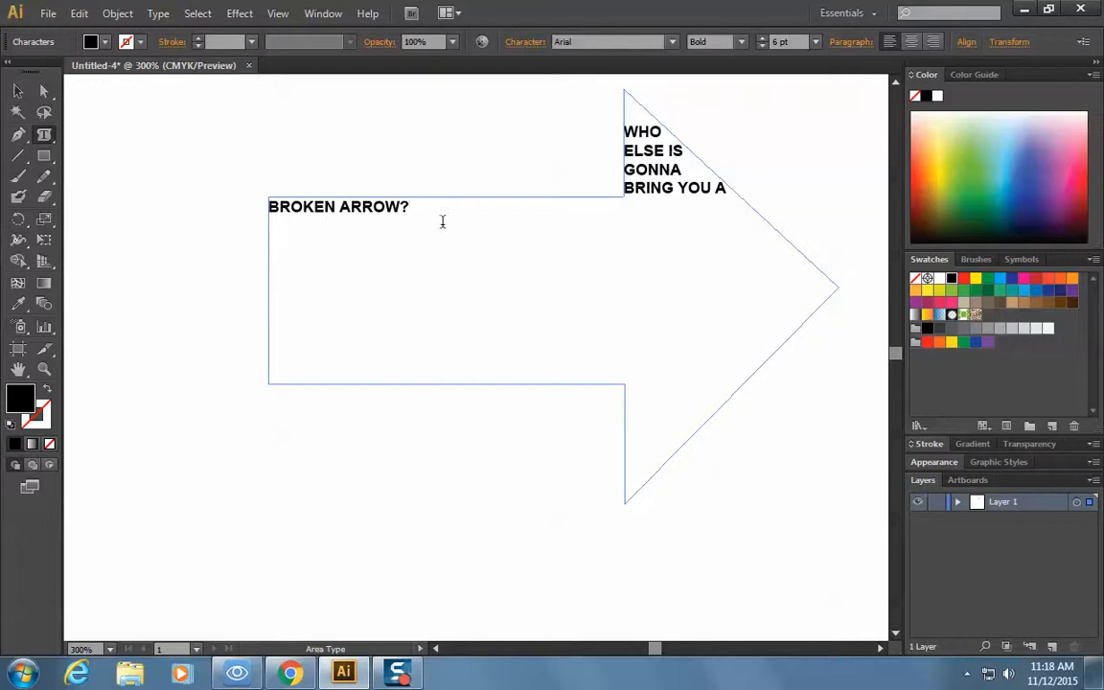
- Reduce the font size of all the text inside the arrow to 4 pt
key(ctrl+a)
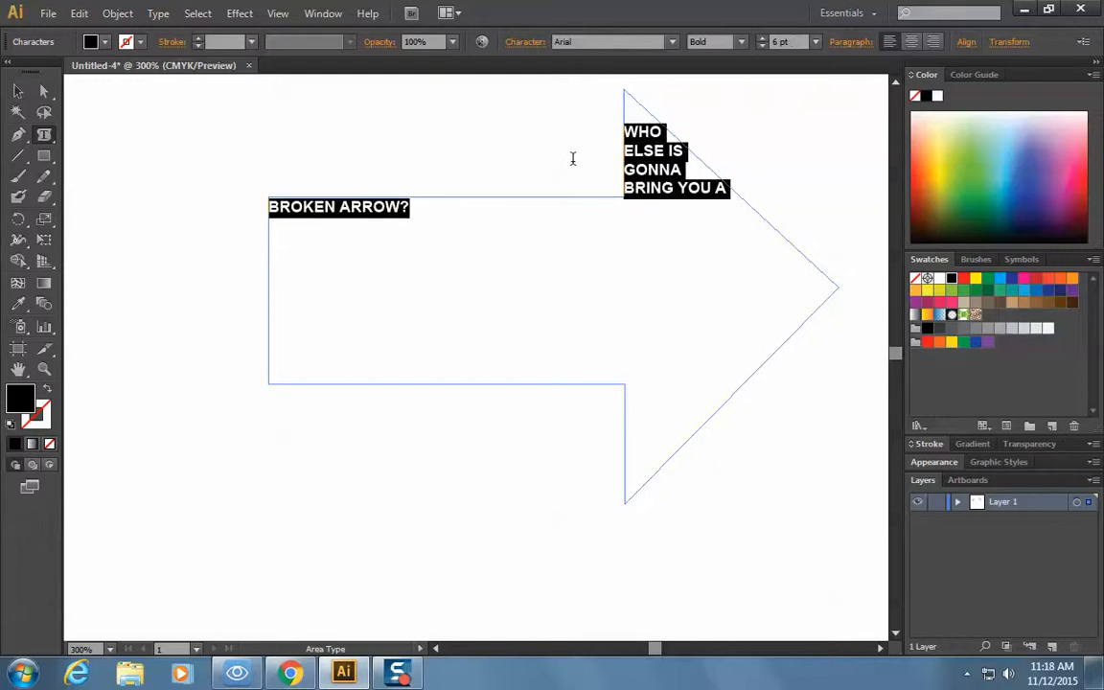
click(782, 41)
text(4)
key(Return)
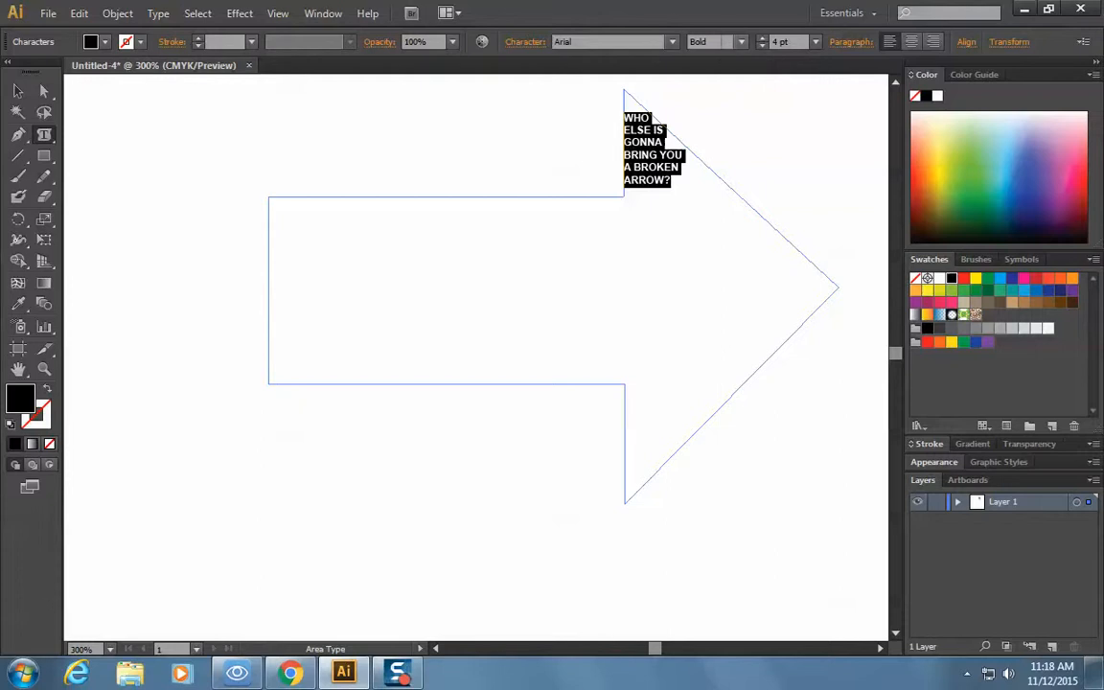
- Copy the whole sentence and paste it repeatedly after itself until the text fills the entire arrow shape
click(672, 180)
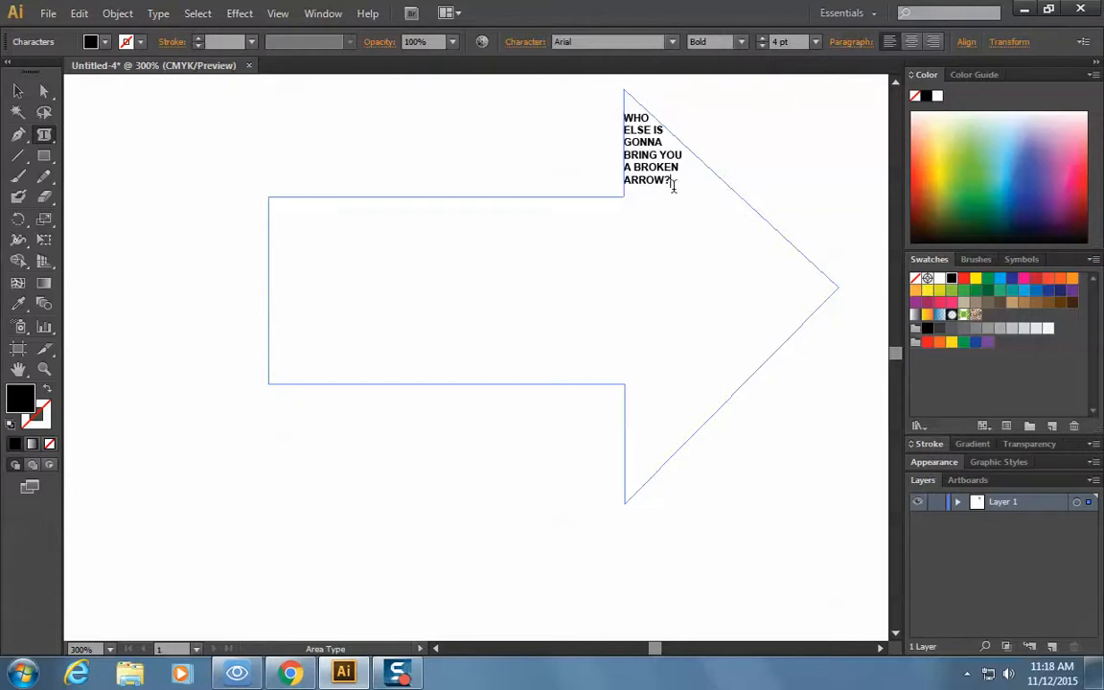
drag(687, 181, 612, 103)
key(ctrl+c)
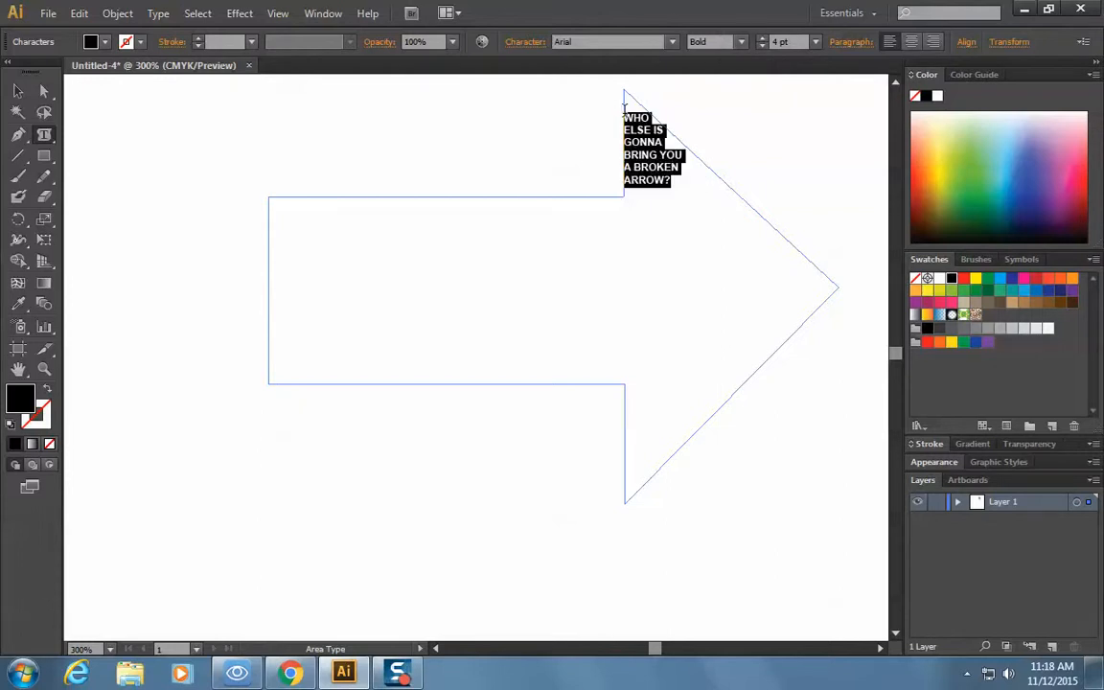
click(677, 180)
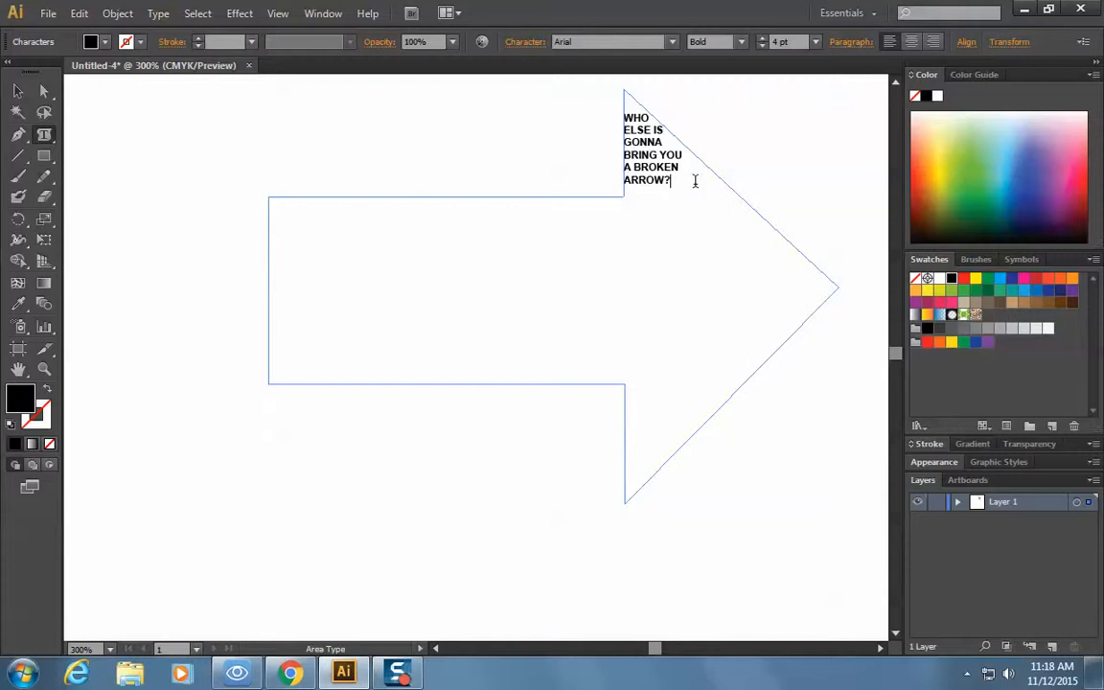
key(ctrl+v)
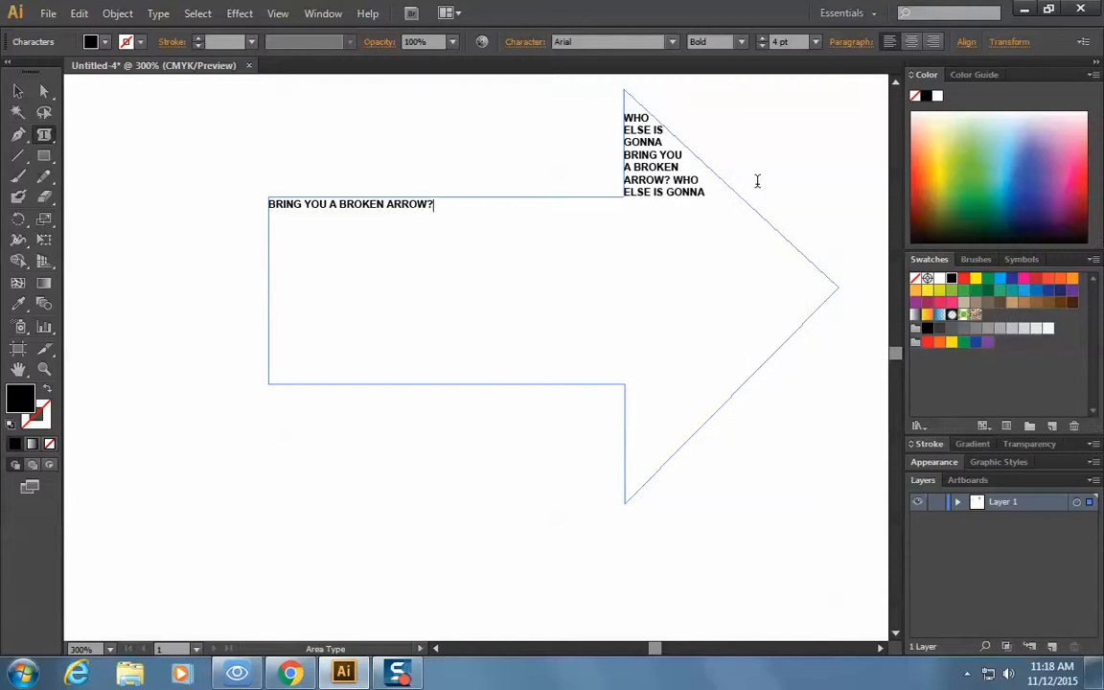
key(ctrl+v)
key(ctrl+v)
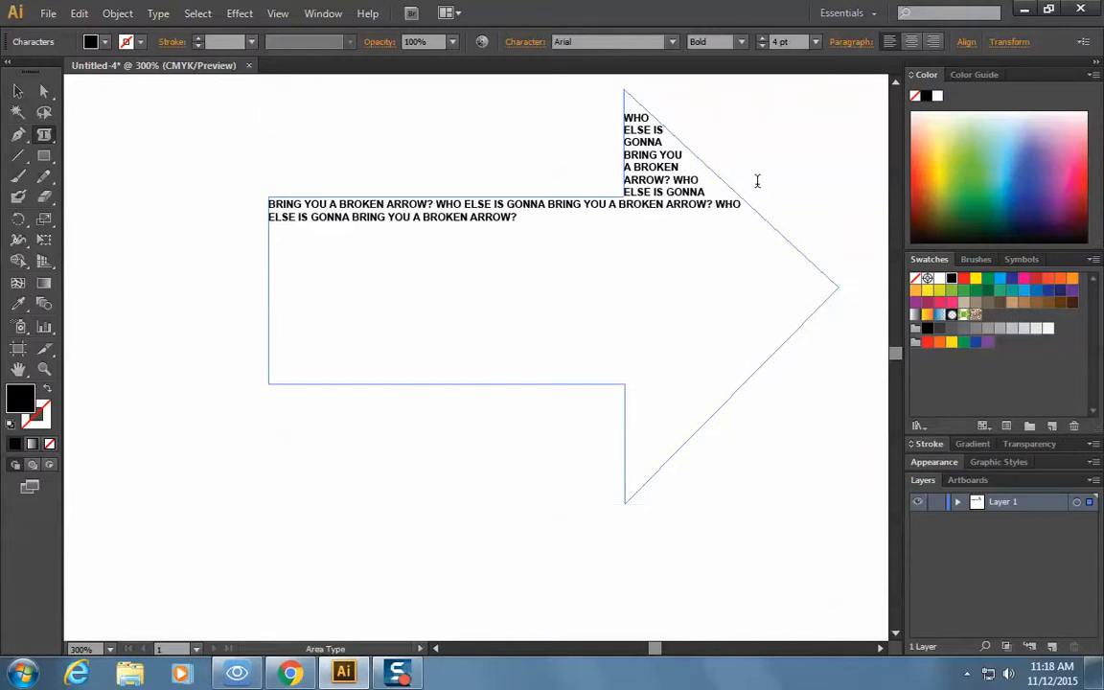
key(ctrl+v)
key(ctrl+v)
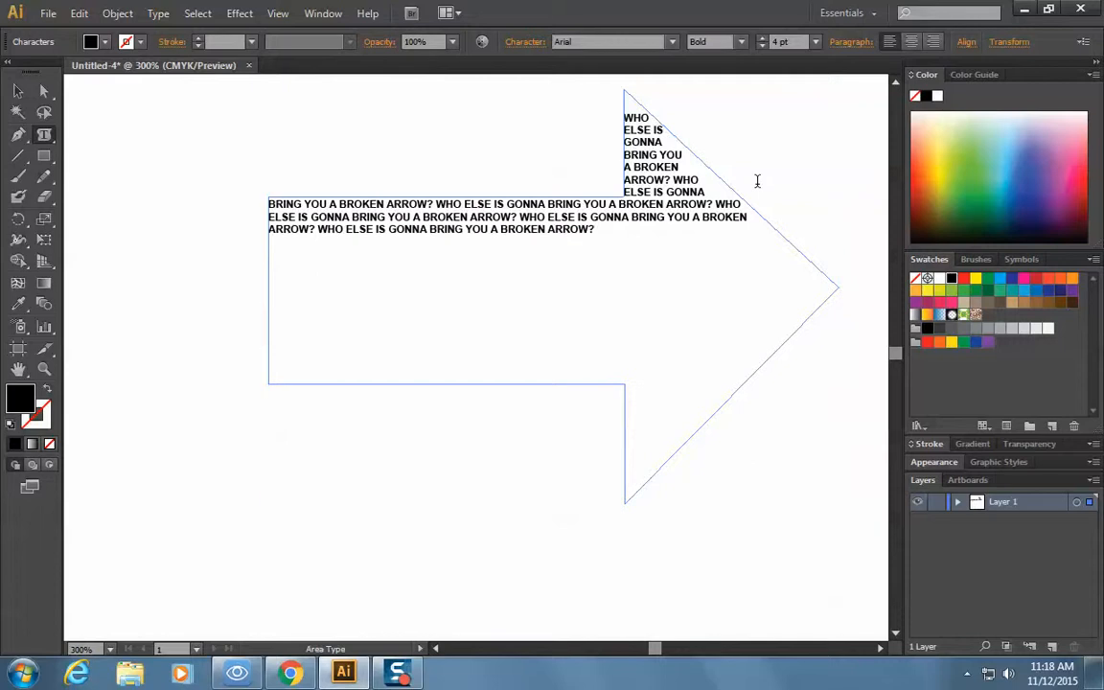
key(ctrl+v)
key(ctrl+v)
key(ctrl+v)
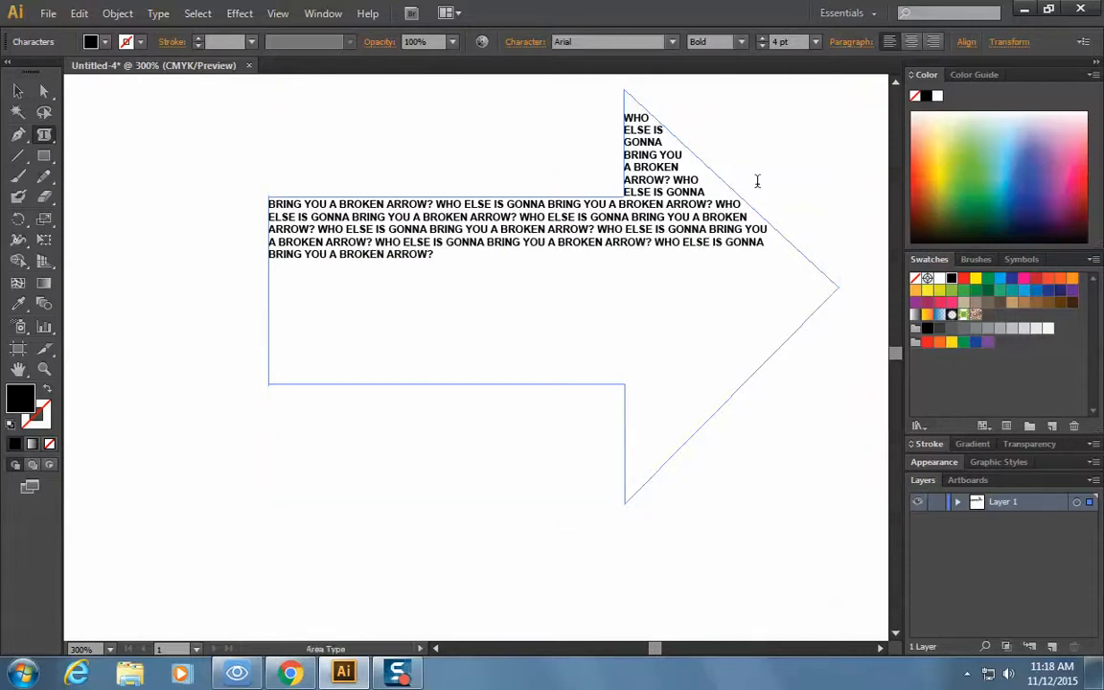
key(ctrl+v)
key(ctrl+v)
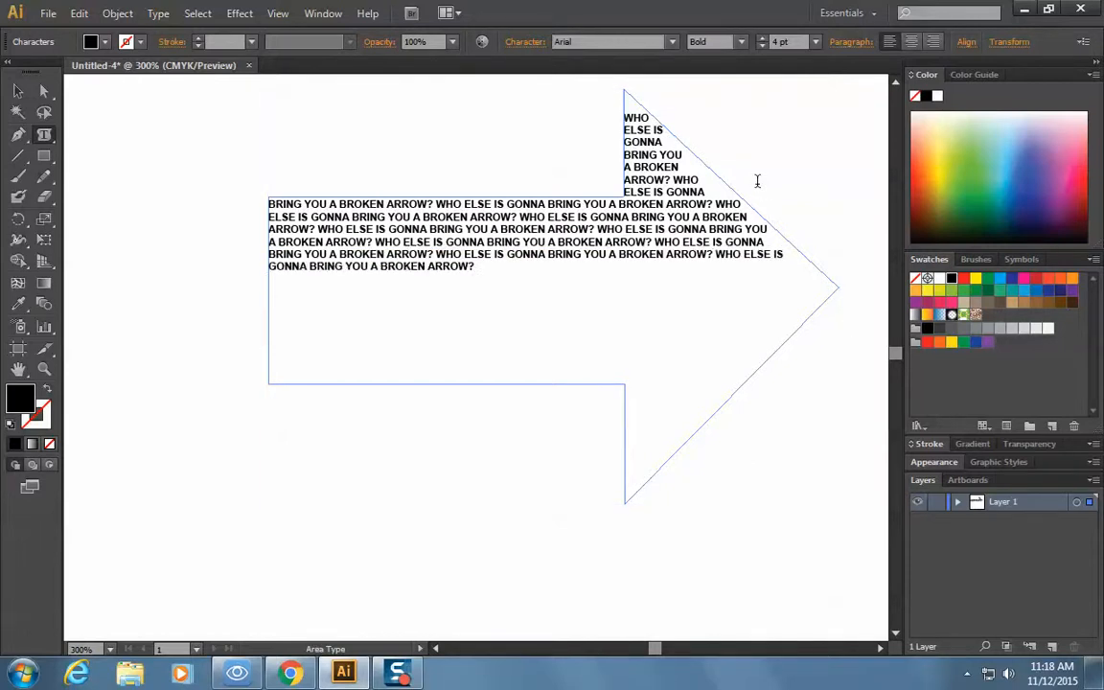
key(ctrl+v)
key(ctrl+v)
key(ctrl+v)
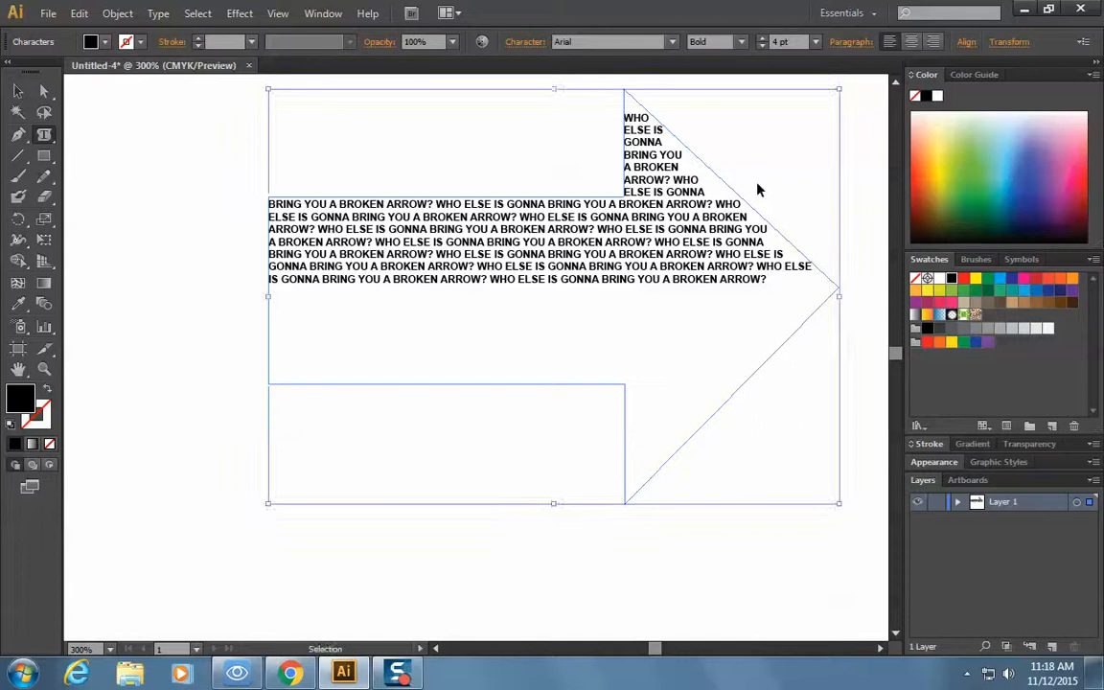
key(ctrl+v)
key(ctrl+v)
key(ctrl+v)
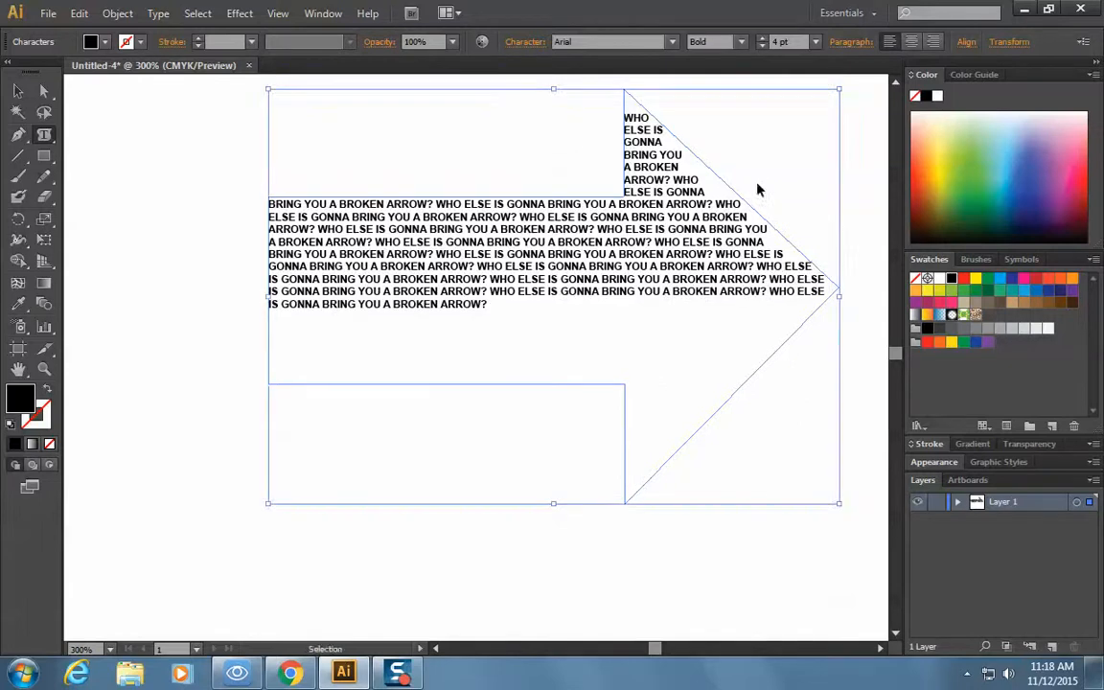
key(ctrl+v)
key(ctrl+v)
key(ctrl+v)
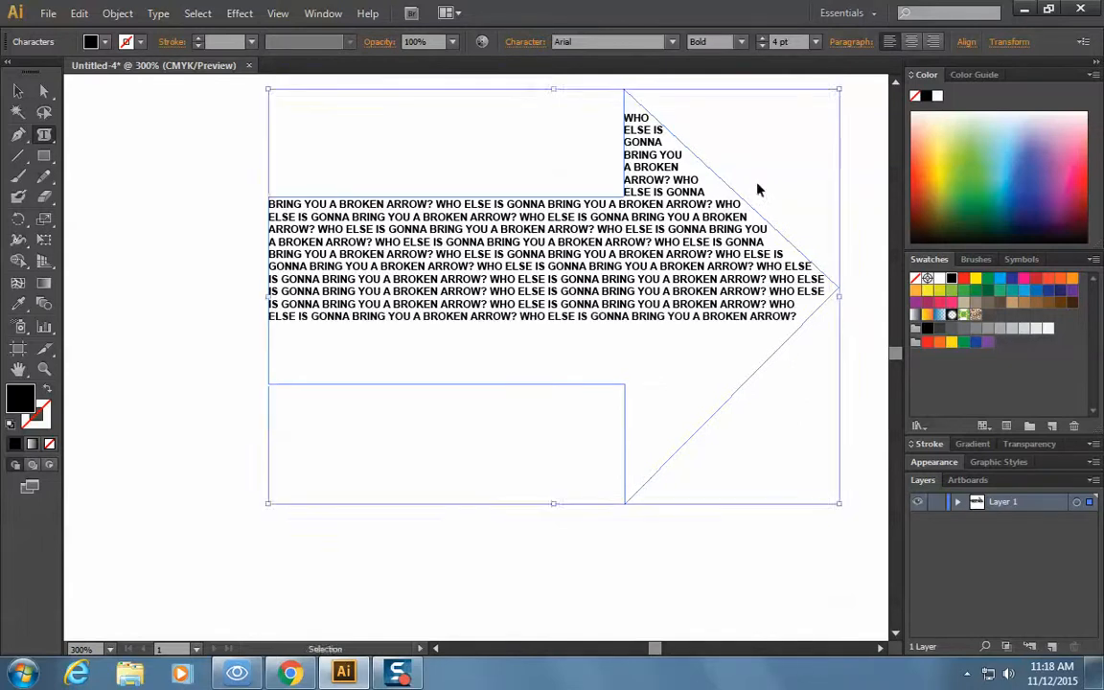
key(ctrl+v)
key(ctrl+v)
key(ctrl+v)
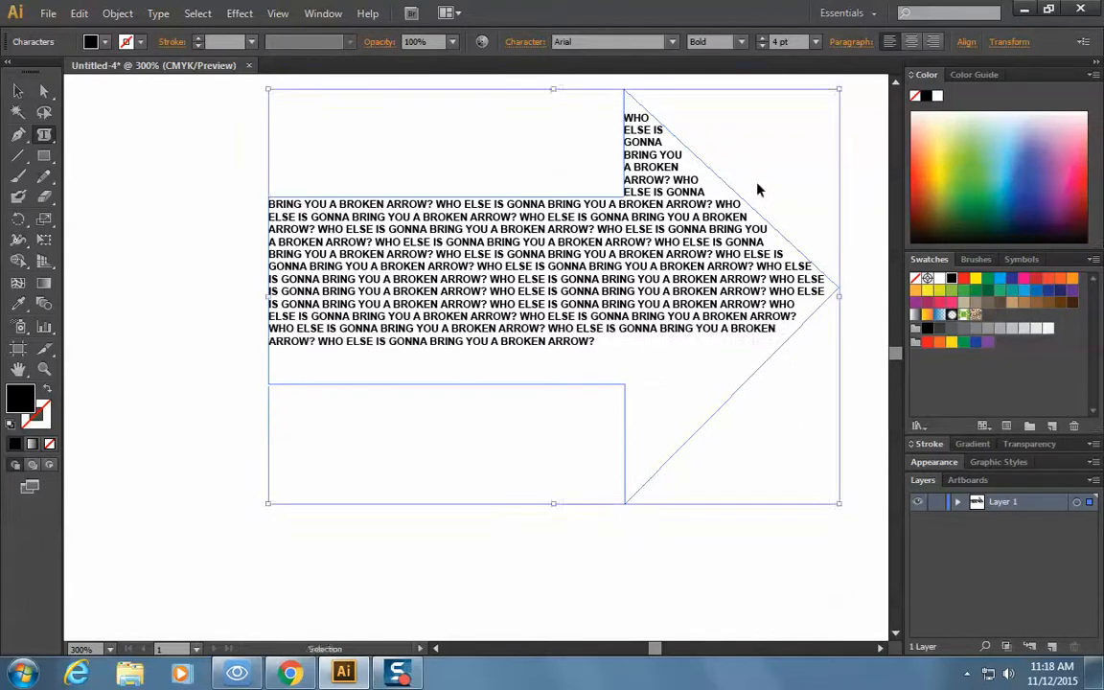
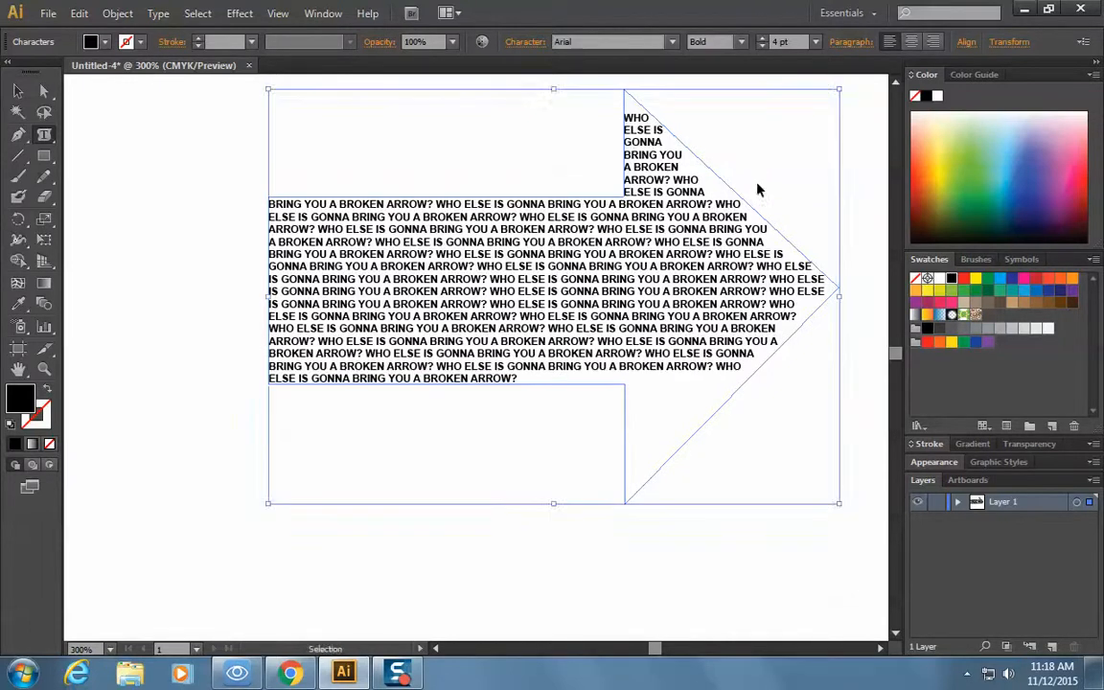
text(WHO ELSE IS GONNA BRING YOU A BROKEN ARROW?)
text(WHO ELSE IS GONNA BRING YOU A BROKEN ARROW?)
text(WHO ELSE IS GONNA BRING YOU A BROKEN ARROW?)
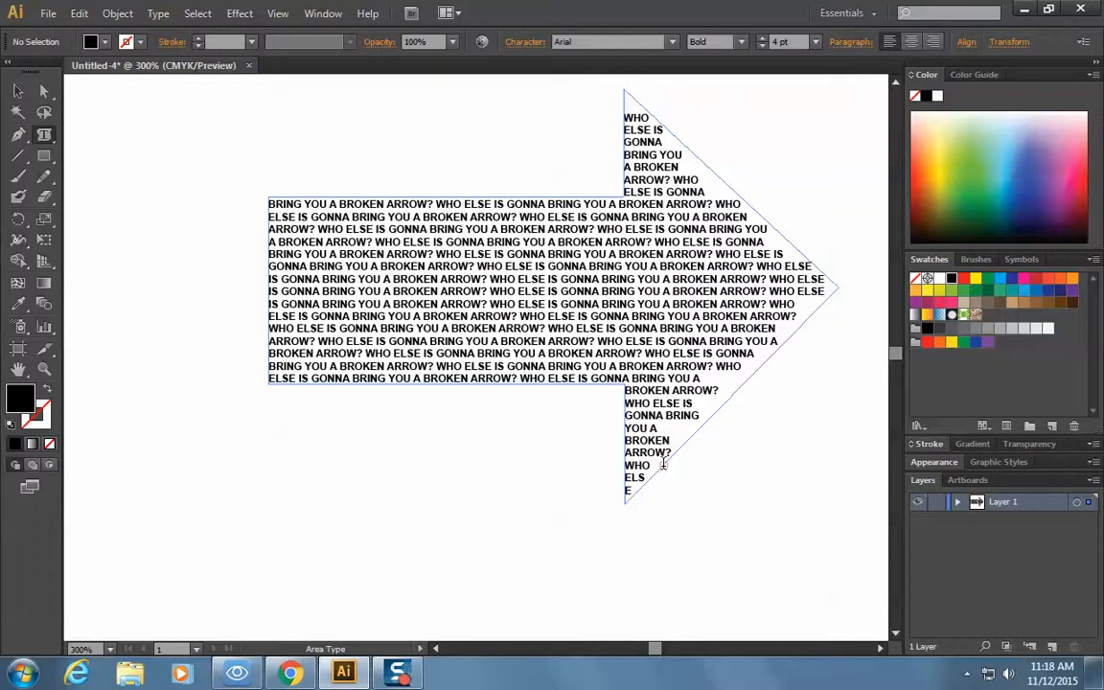
- Delete the split word "ELSE" at the end of the text so it ends with "WHO"
key(BackSpace)
key(BackSpace)
key(BackSpace)
key(BackSpace)
- Try right alignment on all the arrow text, return it to left alignment and deselect it
drag(609, 425, 457, 103)
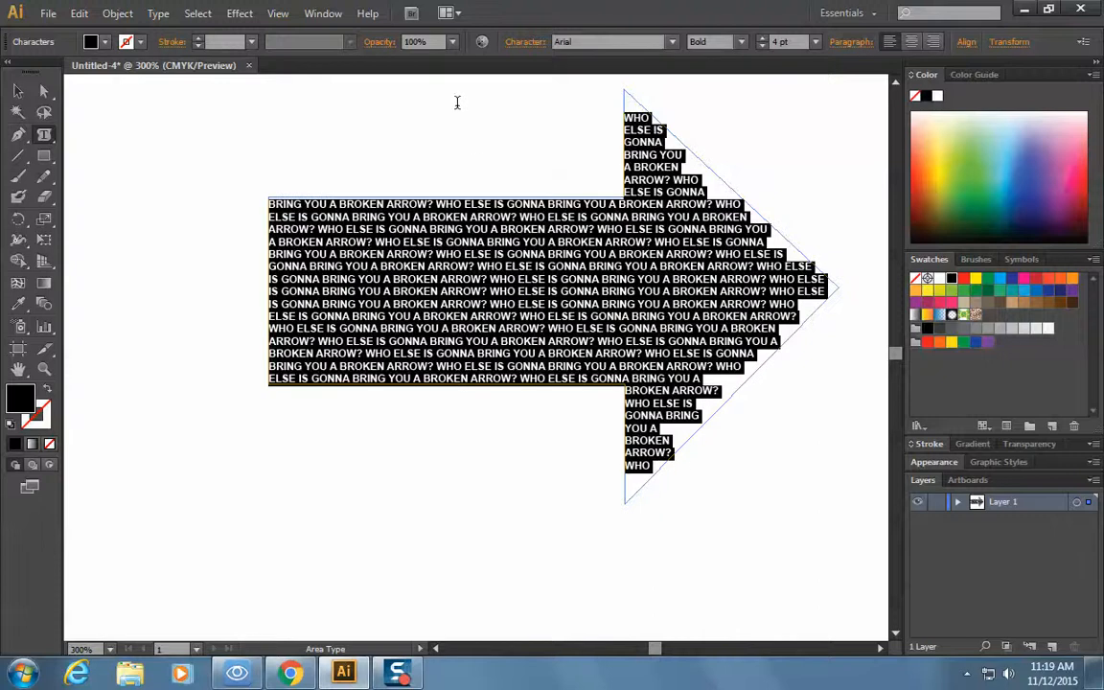
click(934, 42)
click(799, 464)
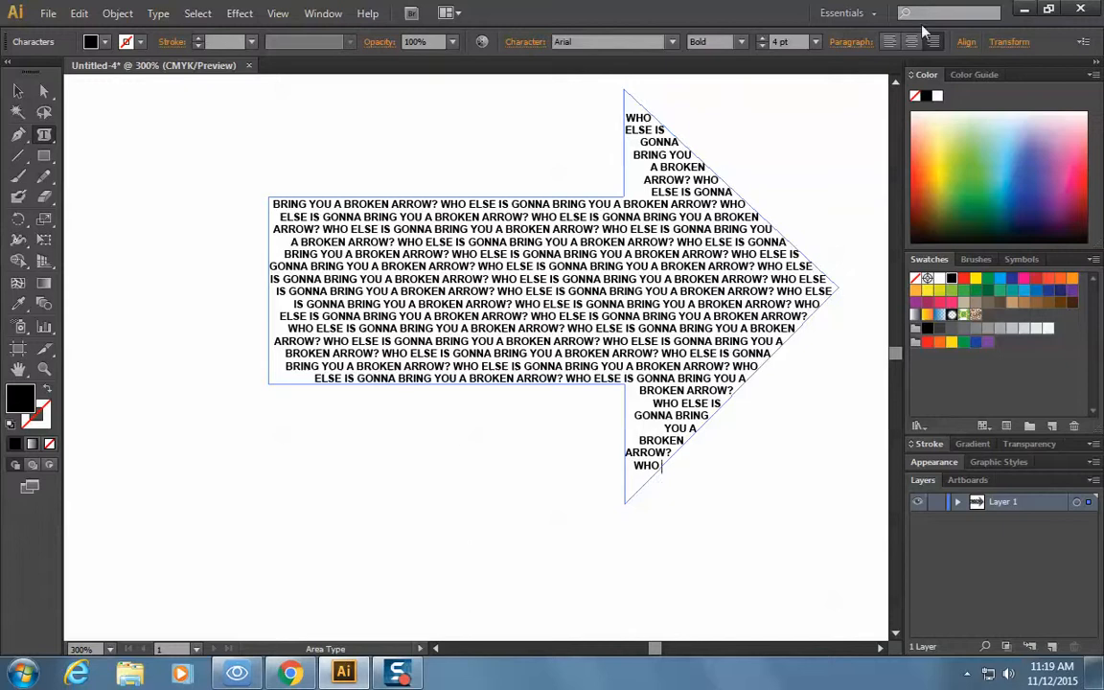
click(892, 42)
click(890, 42)
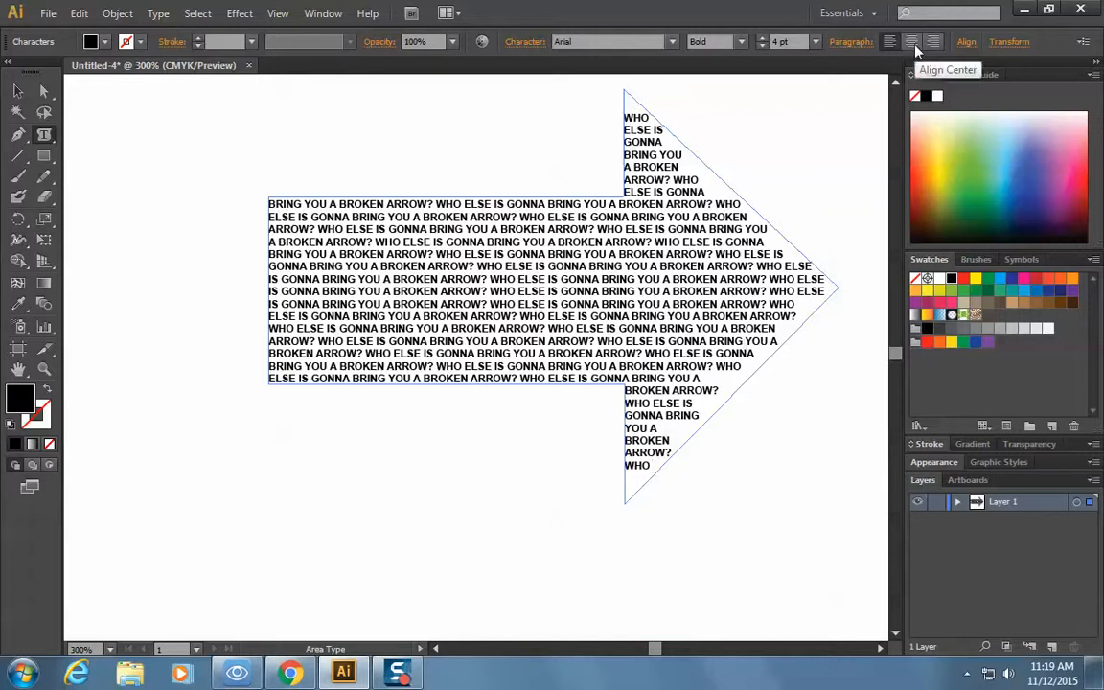
click(17, 91)
click(148, 189)
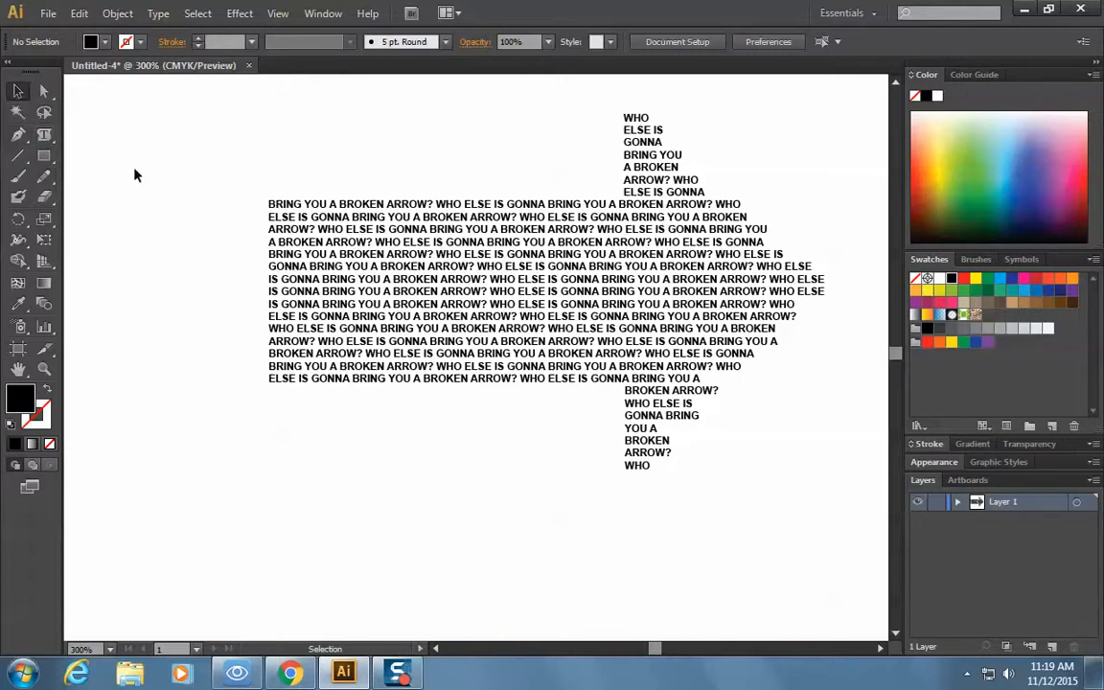
- Right-align the text inside the arrow and deselect it
click(456, 254)
click(456, 254)
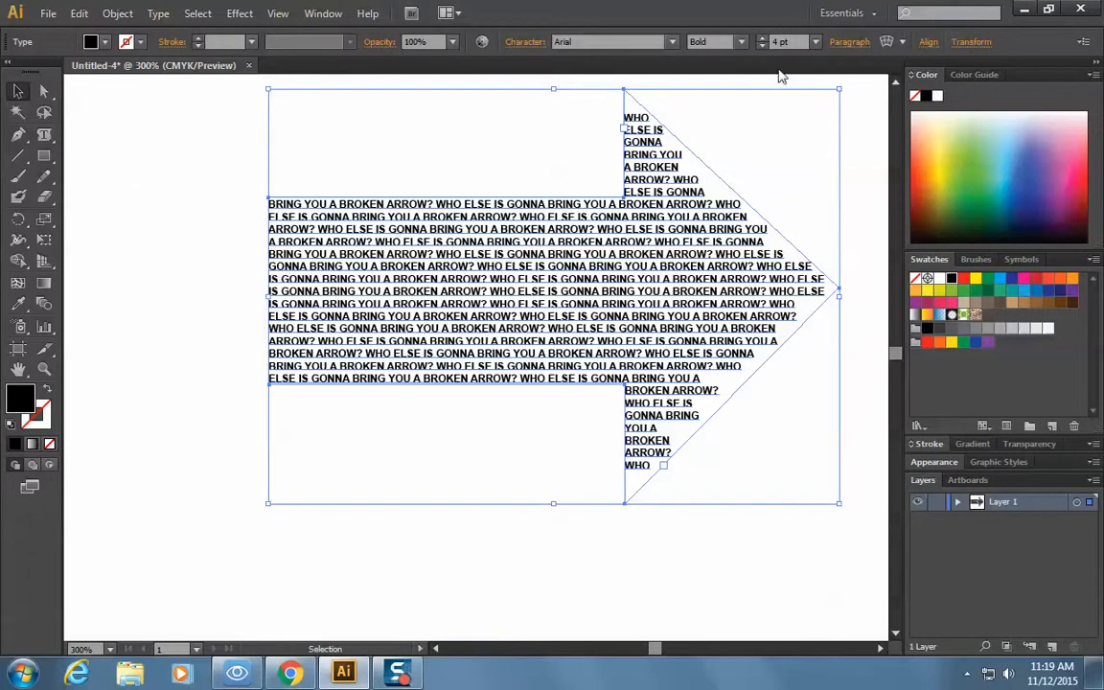
click(43, 135)
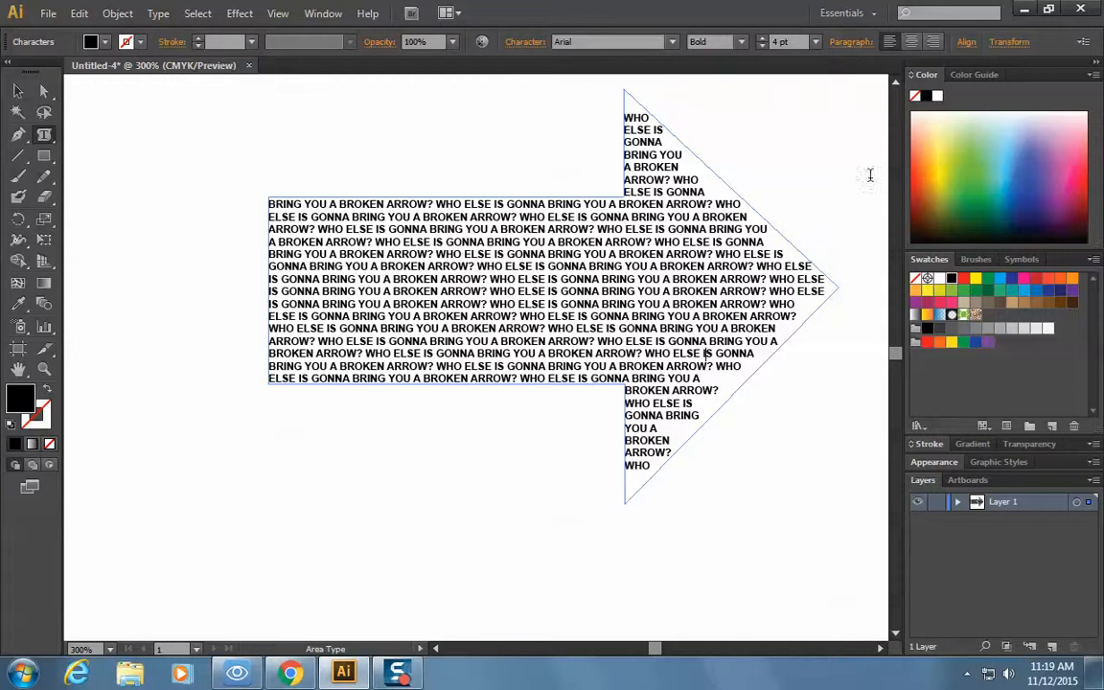
click(911, 41)
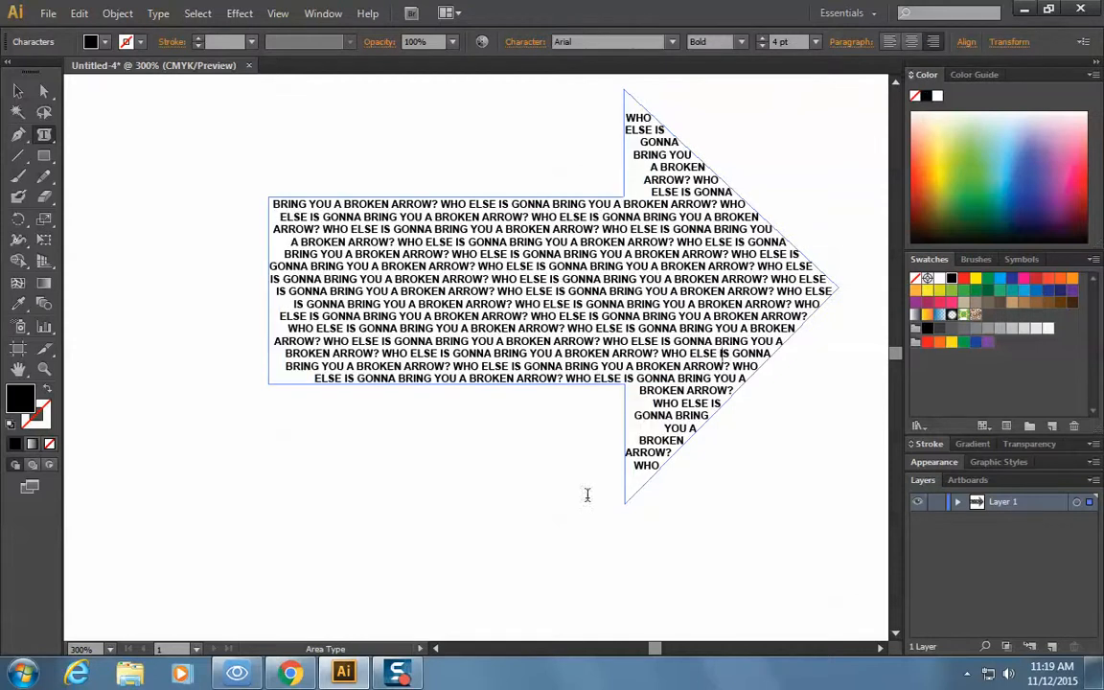
click(17, 91)
click(172, 188)
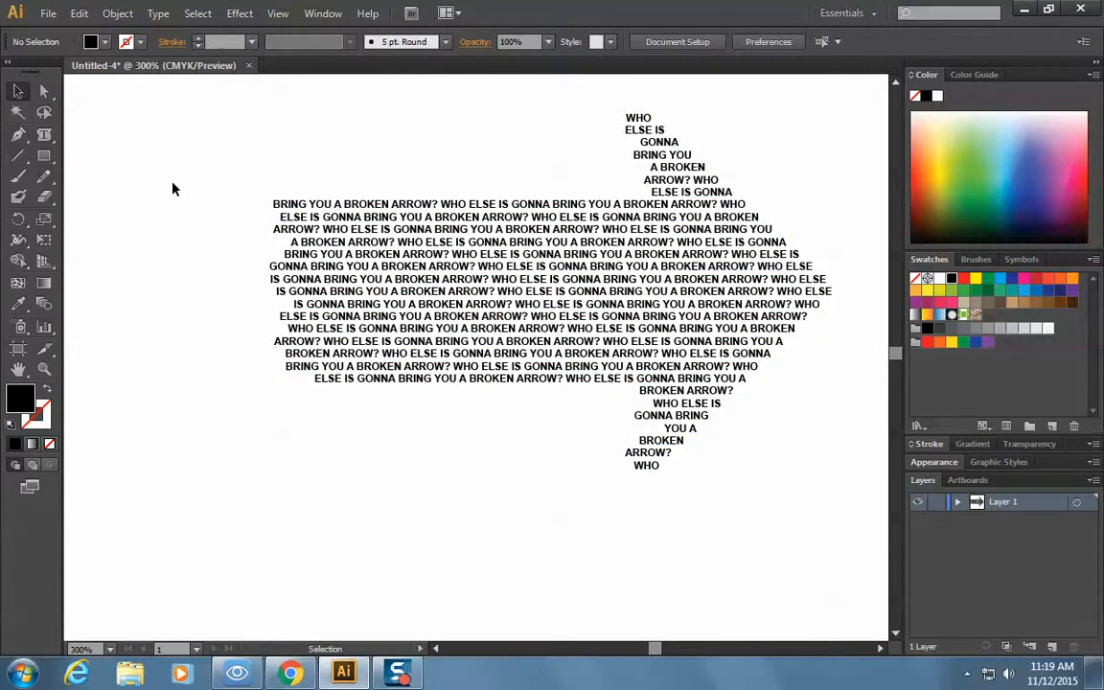
- Select the whole text arrow and move it close to the left edge of the artboard
key(ctrl+minus)
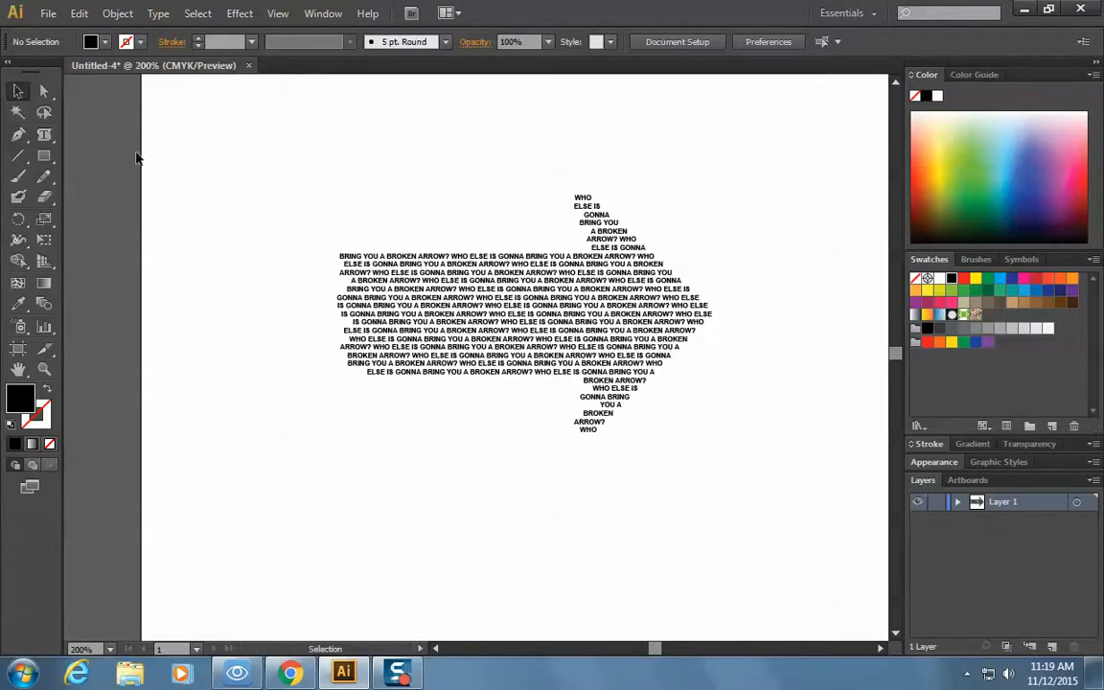
drag(259, 160, 781, 500)
drag(581, 337, 403, 334)
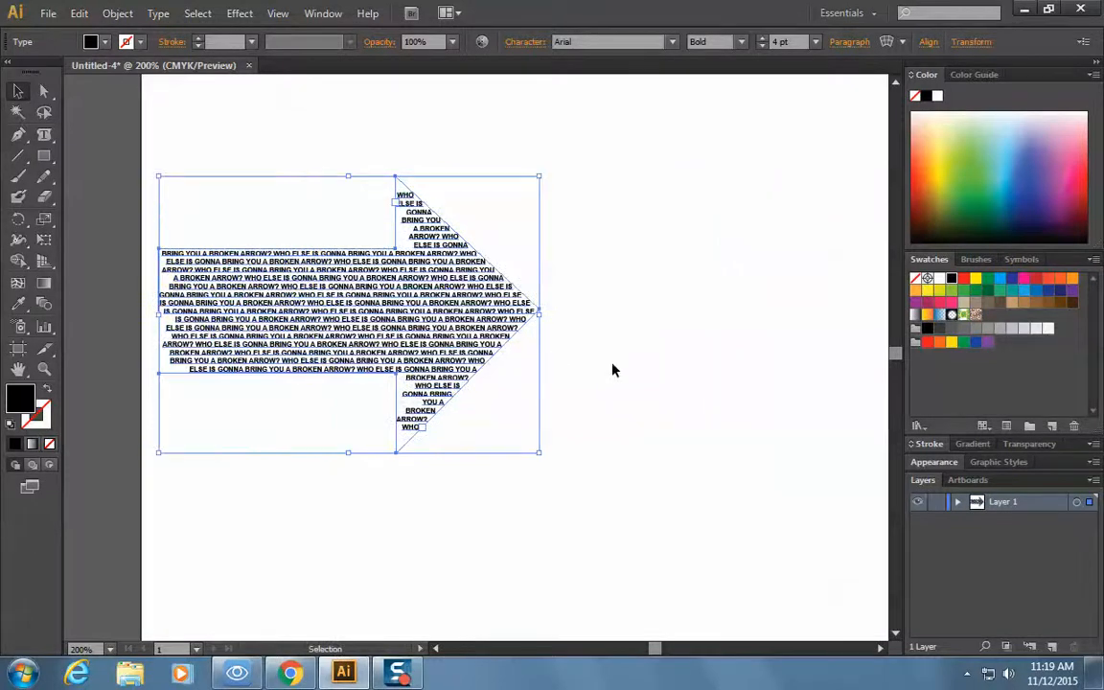
- Copy the text arrow and paste a duplicate of it onto the artboard
click(78, 14)
click(134, 97)
click(79, 13)
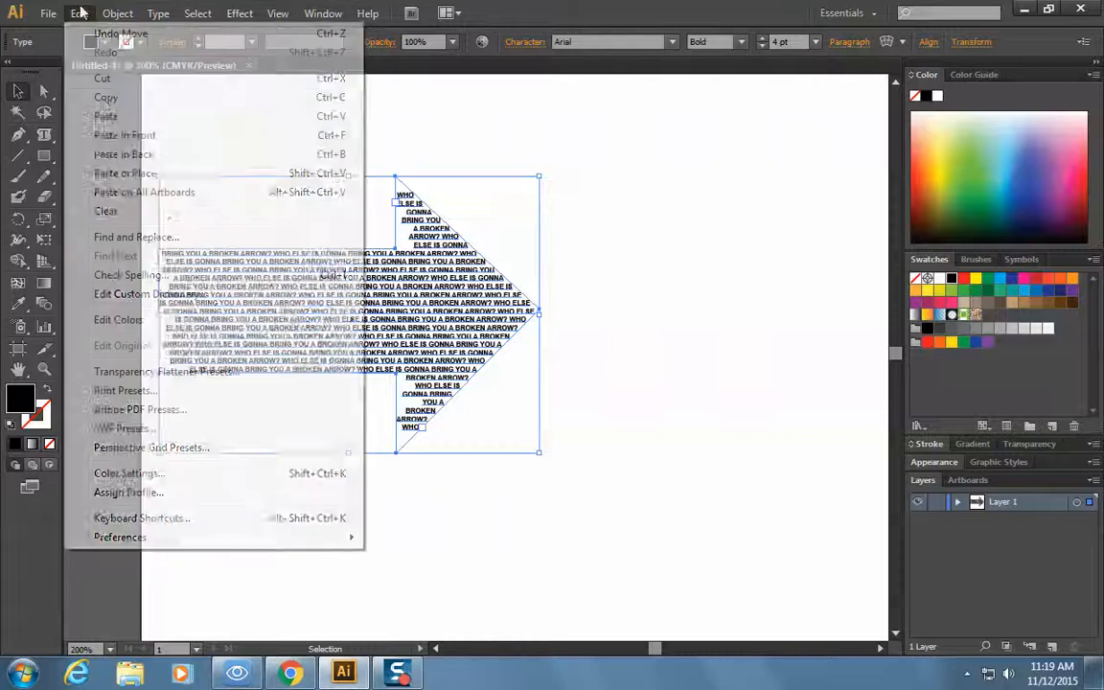
click(106, 116)
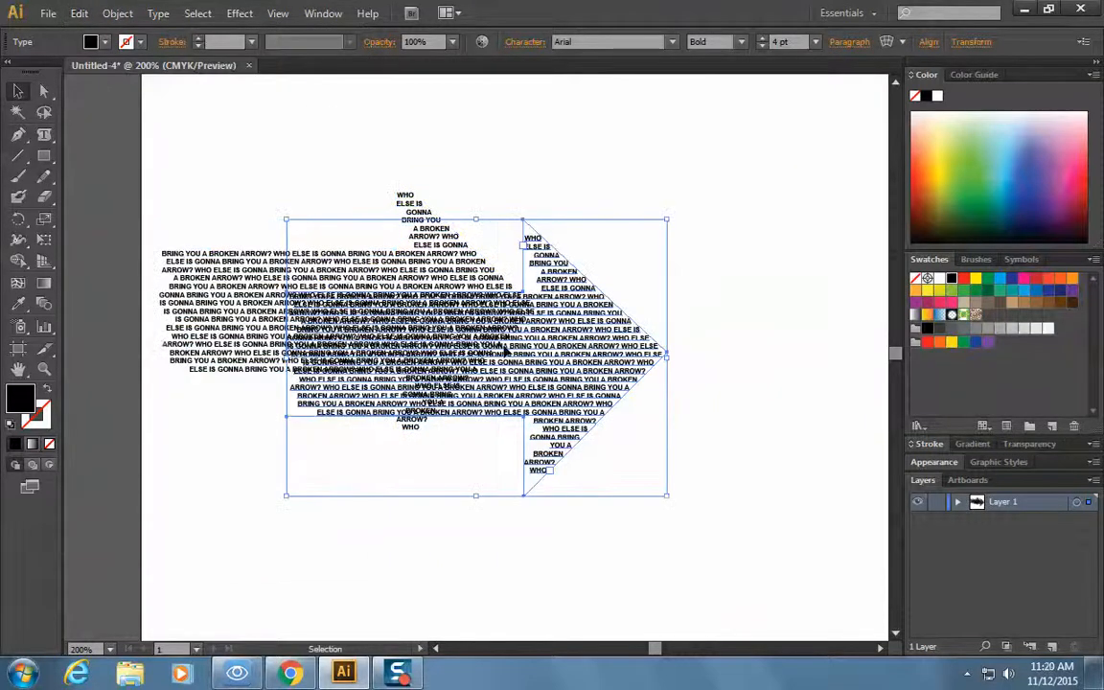
- Rotate the pasted arrow 180° and place it opposite the original so their tips face each other
click(79, 13)
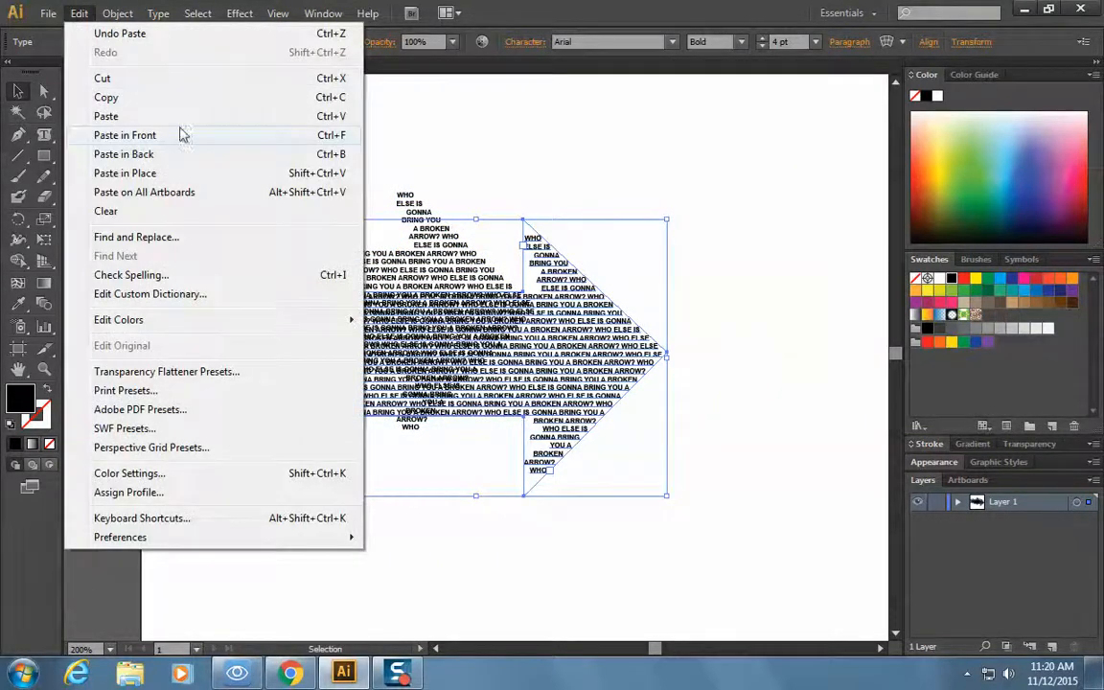
click(123, 14)
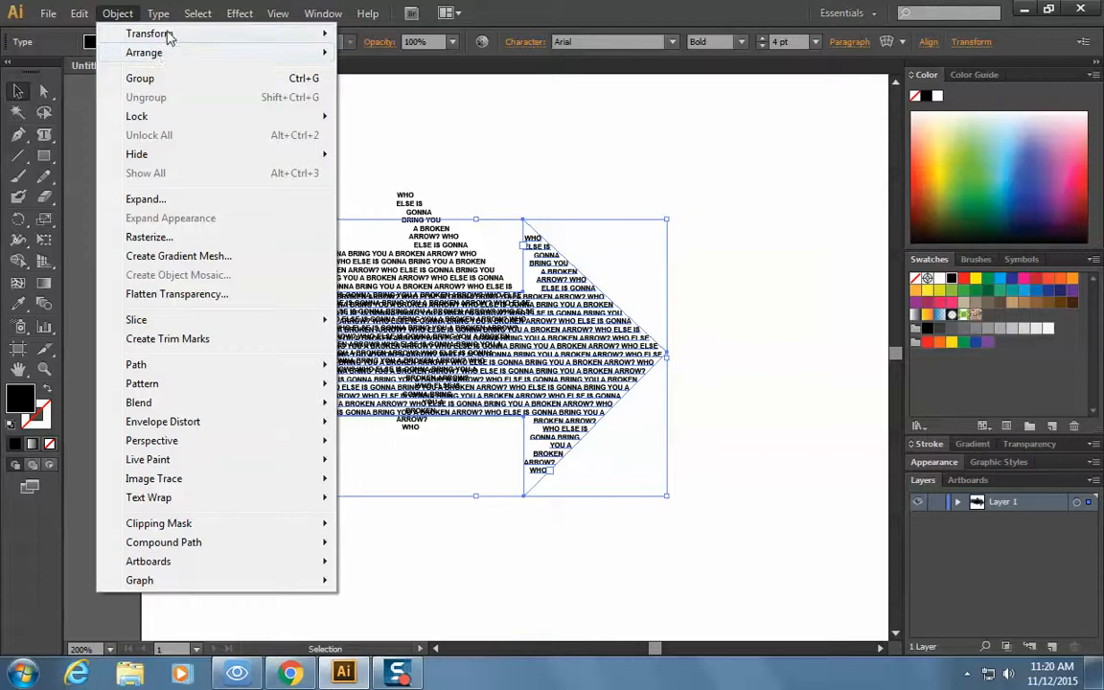
mouse_move(168, 33)
click(479, 81)
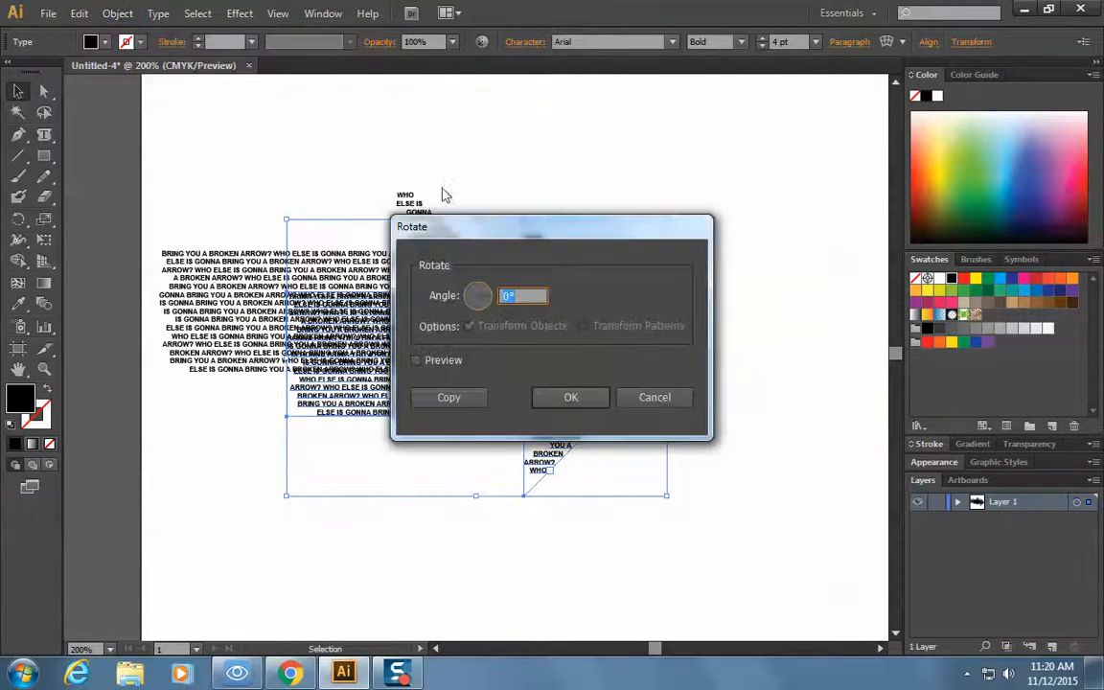
text(180)
key(Return)
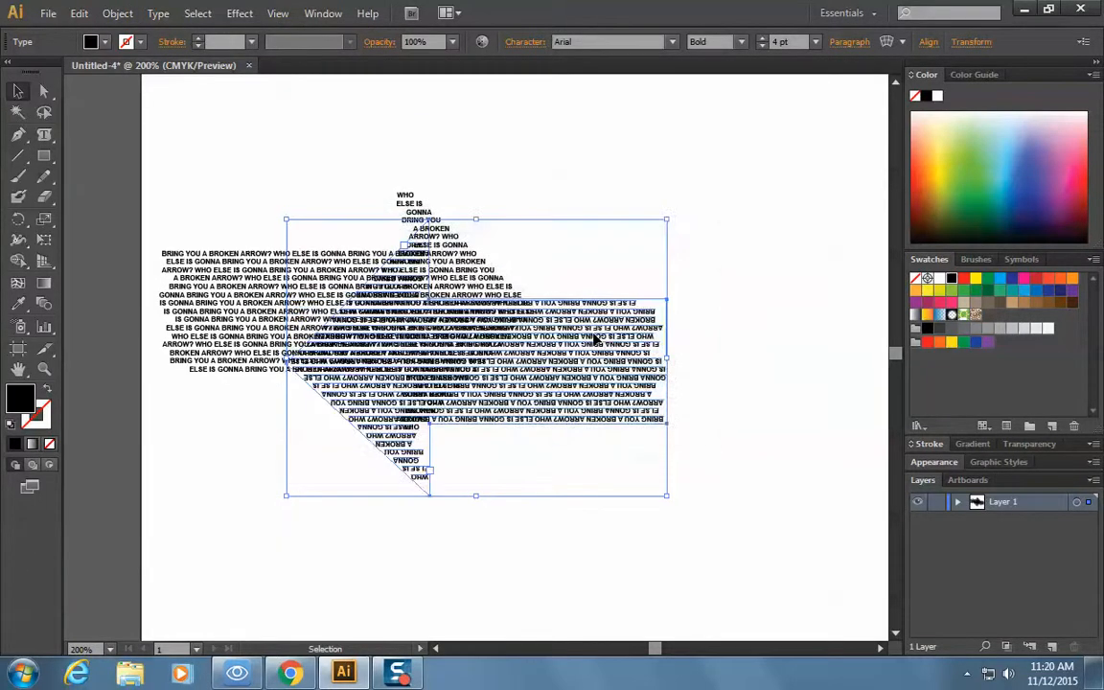
drag(370, 365, 640, 315)
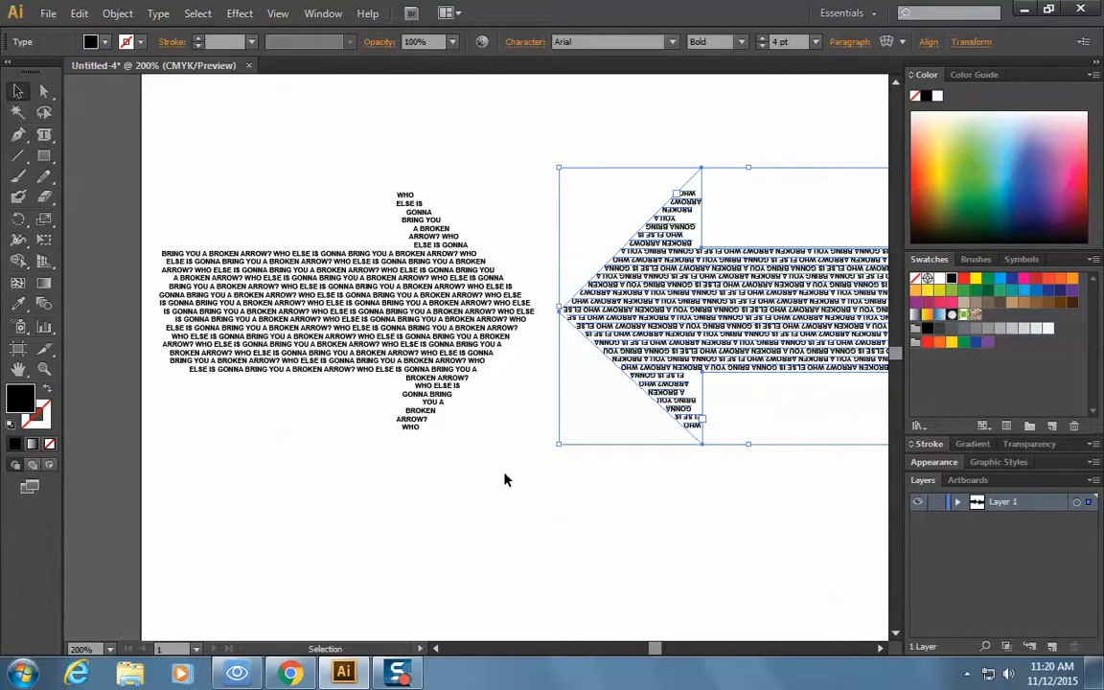
- Paste another copy of the text arrow and rotate it 90° so it points downward
key(ctrl+v)
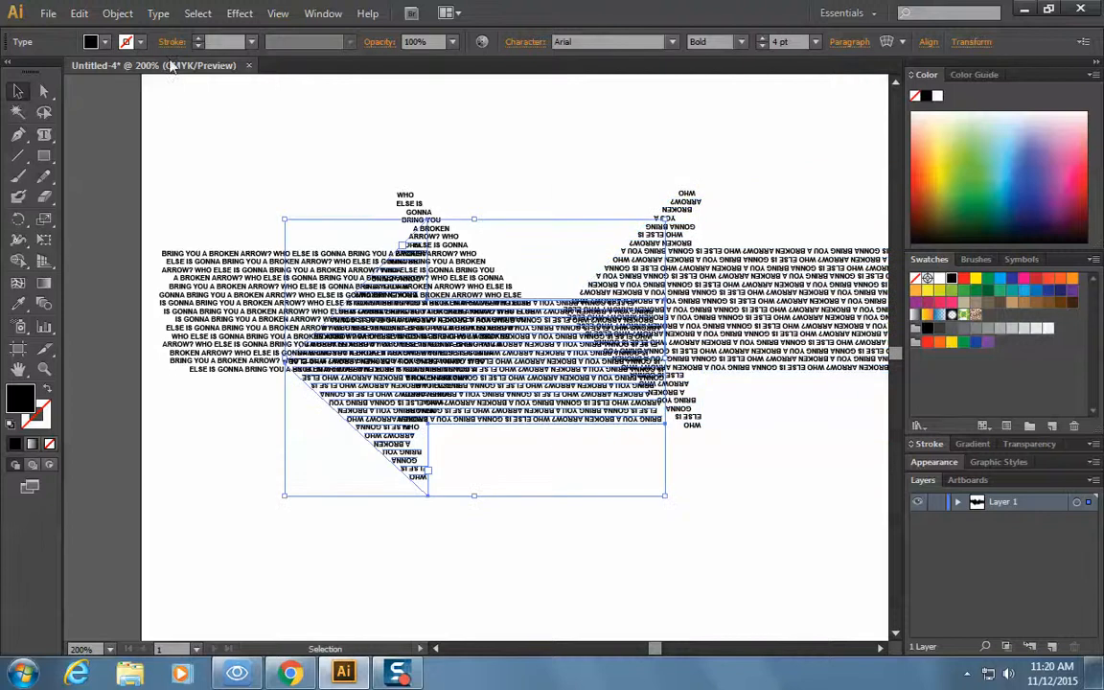
click(113, 14)
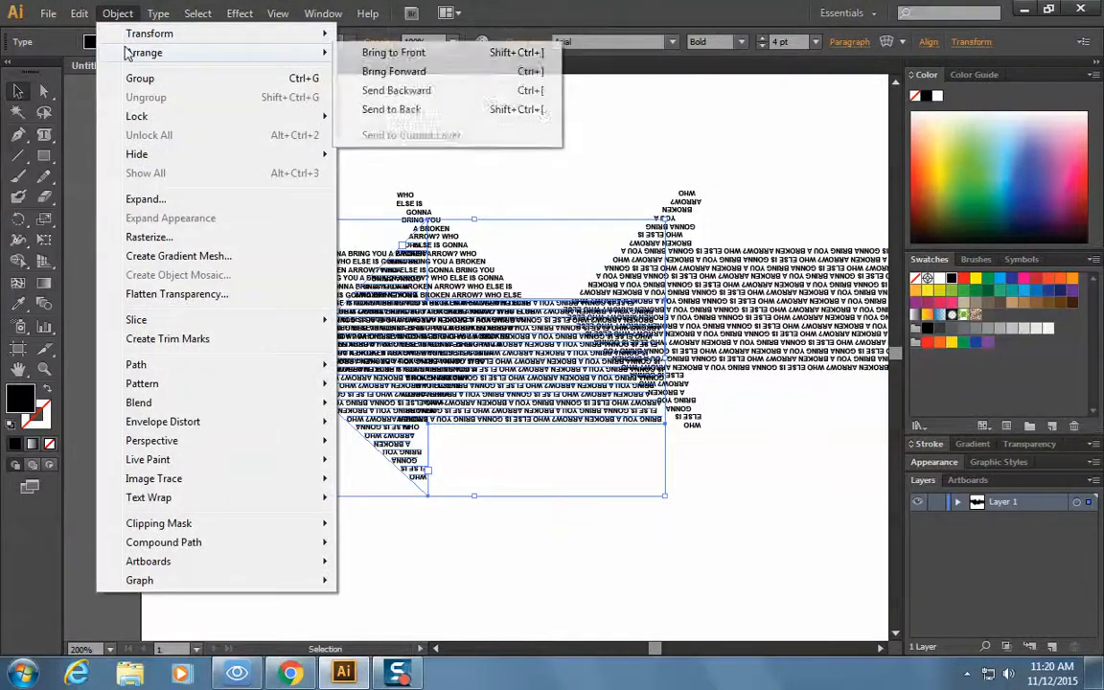
mouse_move(196, 34)
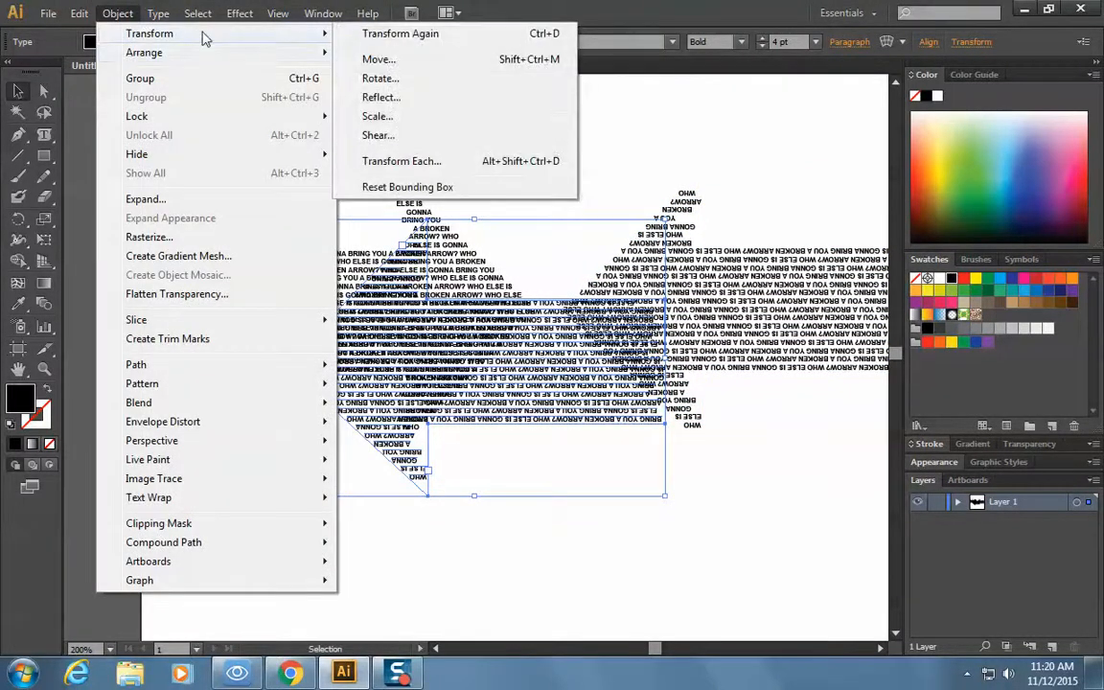
click(395, 80)
text(90)
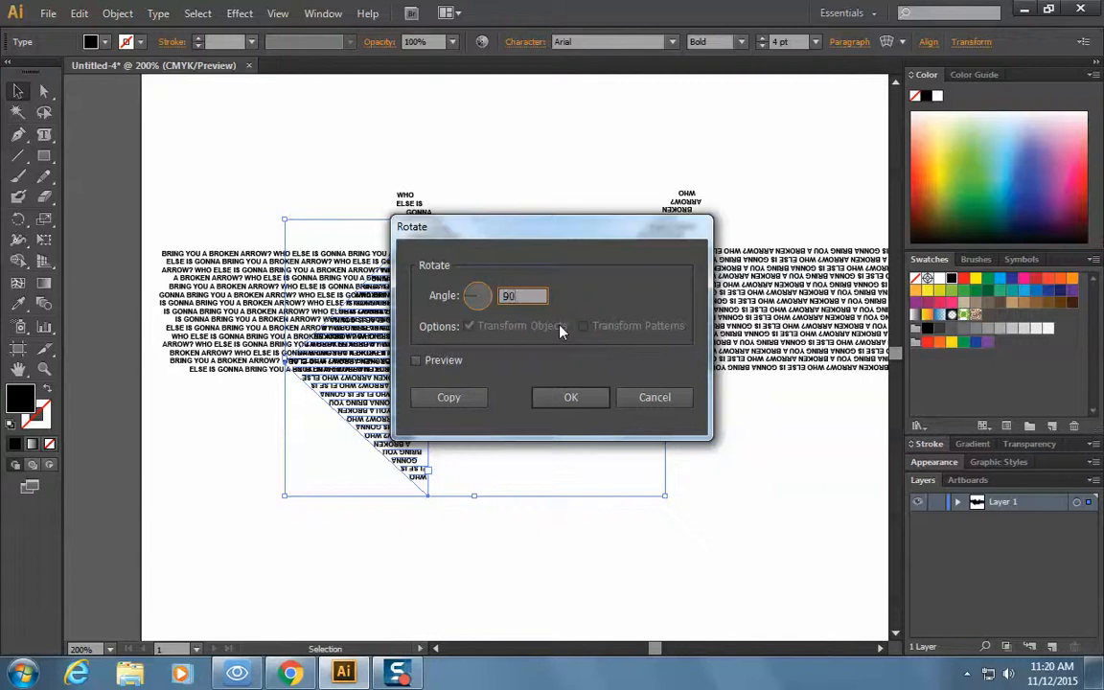
key(Return)
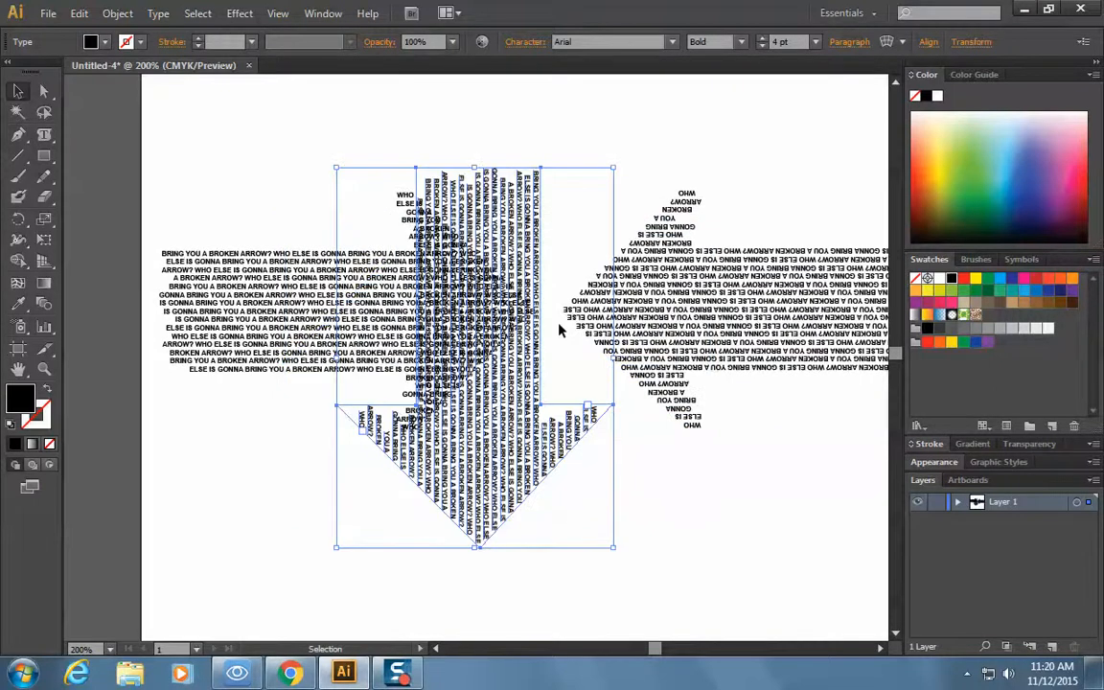
- Move the downward arrow into the gap above the two facing arrowheads and deselect it
drag(463, 458, 508, 365)
drag(522, 287, 533, 215)
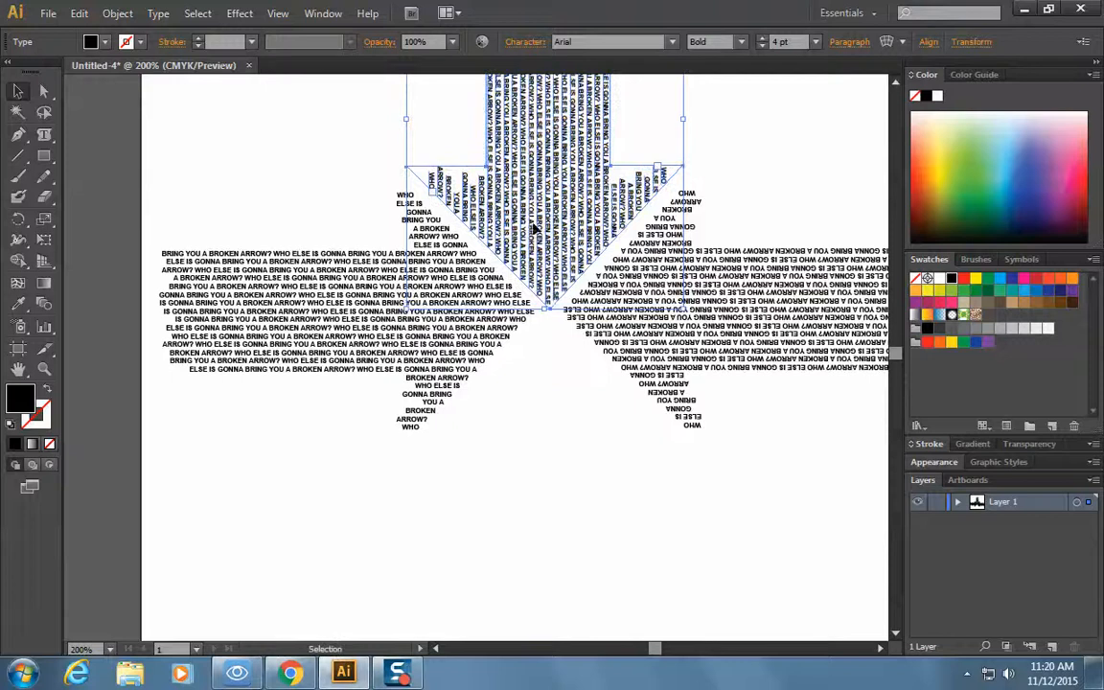
click(578, 479)
- Select all three text arrows, shift them together toward the artboard's horizontal centre, and deselect them
scroll(597, 461, up, 3)
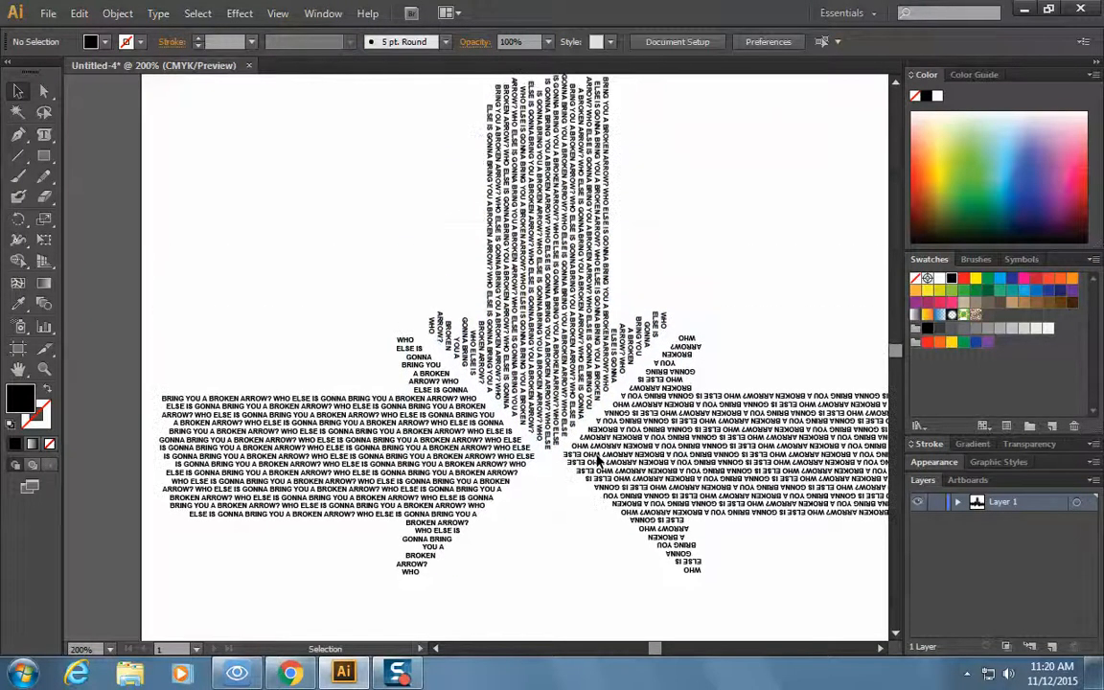
scroll(596, 461, down, 2)
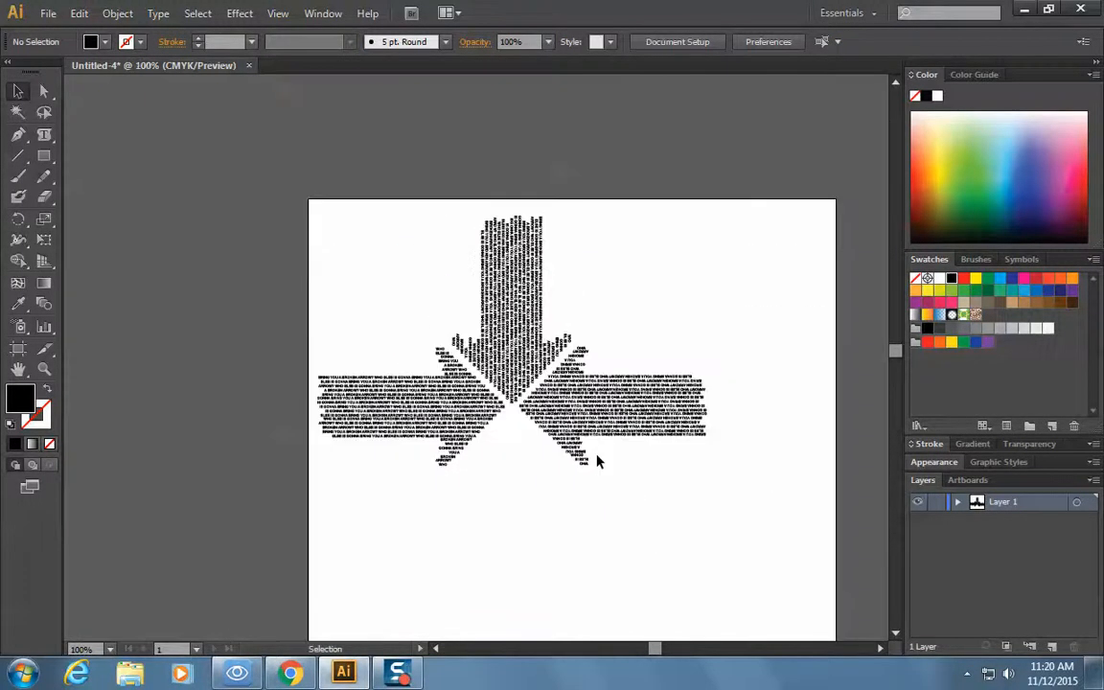
drag(771, 491, 288, 233)
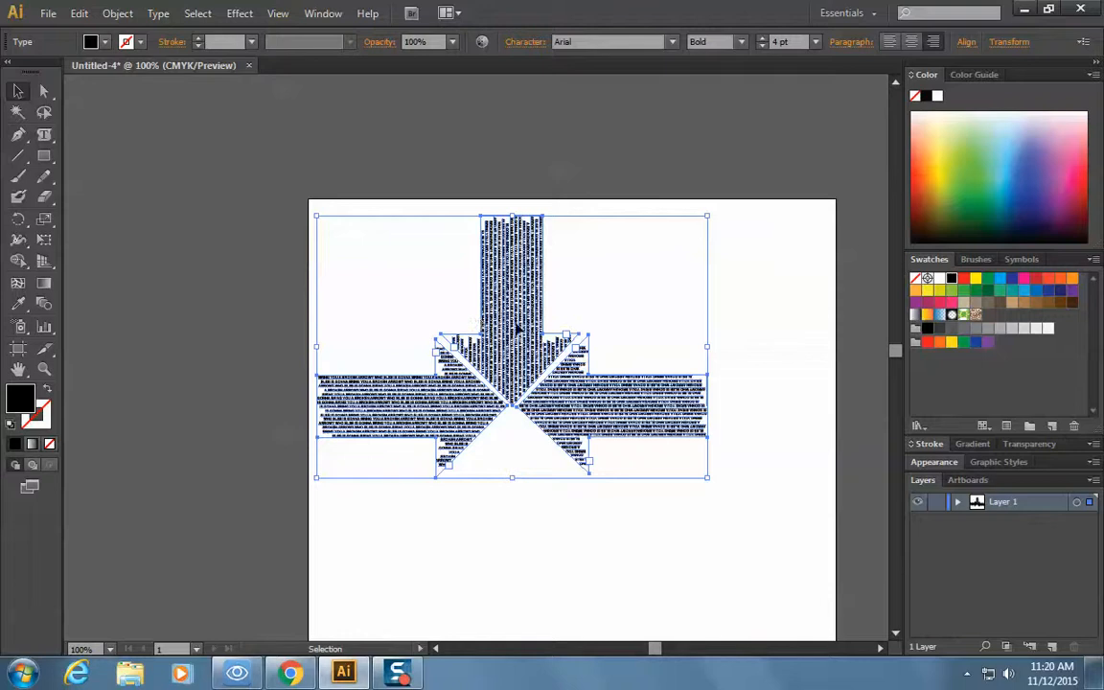
drag(518, 327, 580, 357)
click(337, 337)
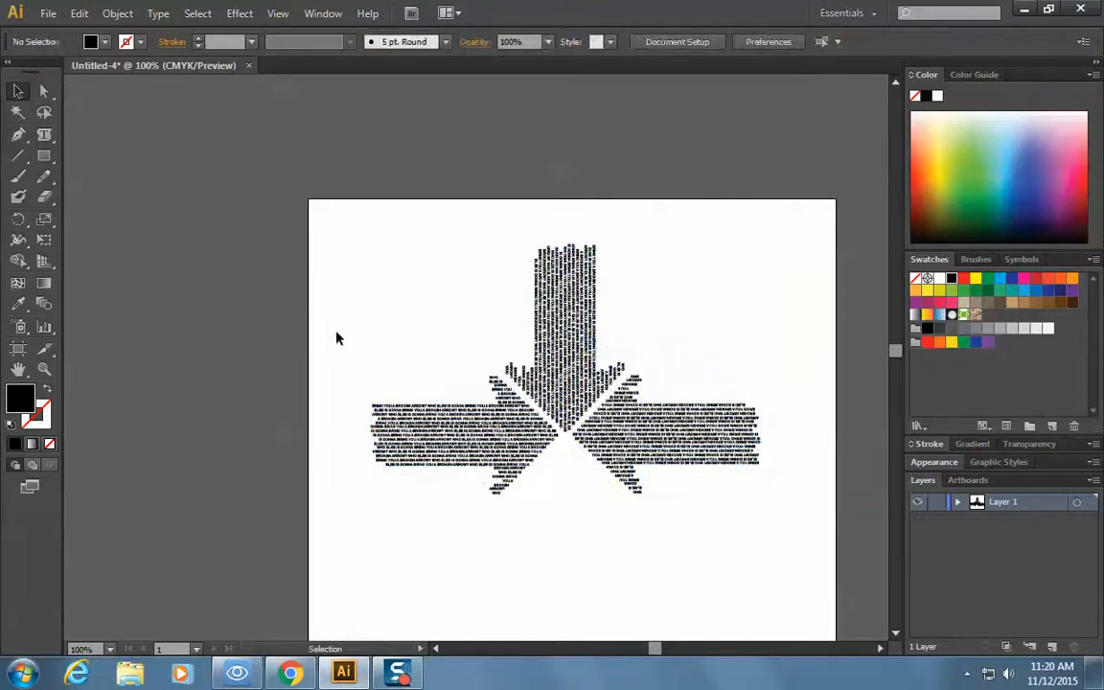
- Copy the downward-pointing text arrow and paste a duplicate of it
click(547, 372)
key(ctrl+c)
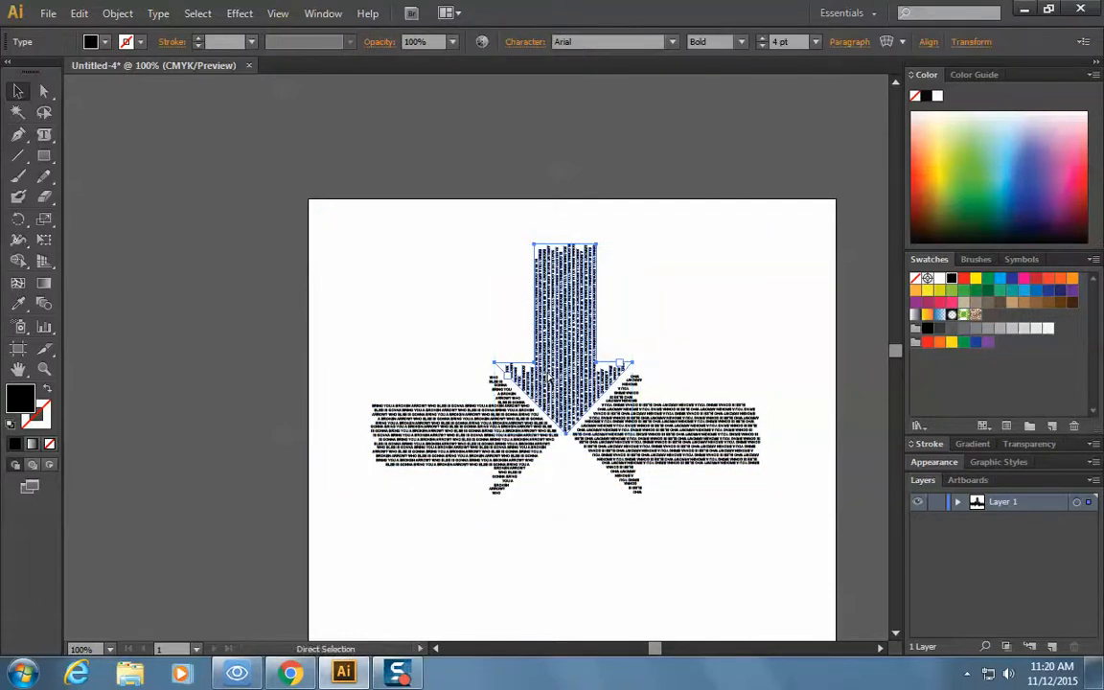
key(ctrl+v)
- Rotate the duplicate 180° and position it below the other arrowheads to complete a four-arrow cross
click(116, 12)
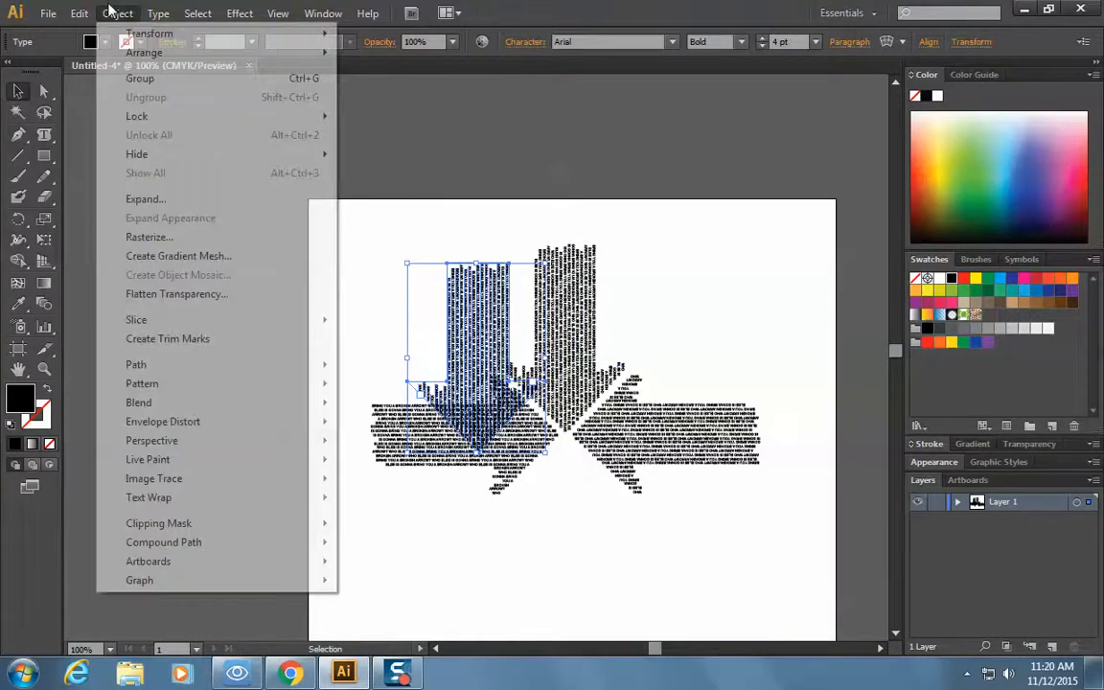
mouse_move(135, 34)
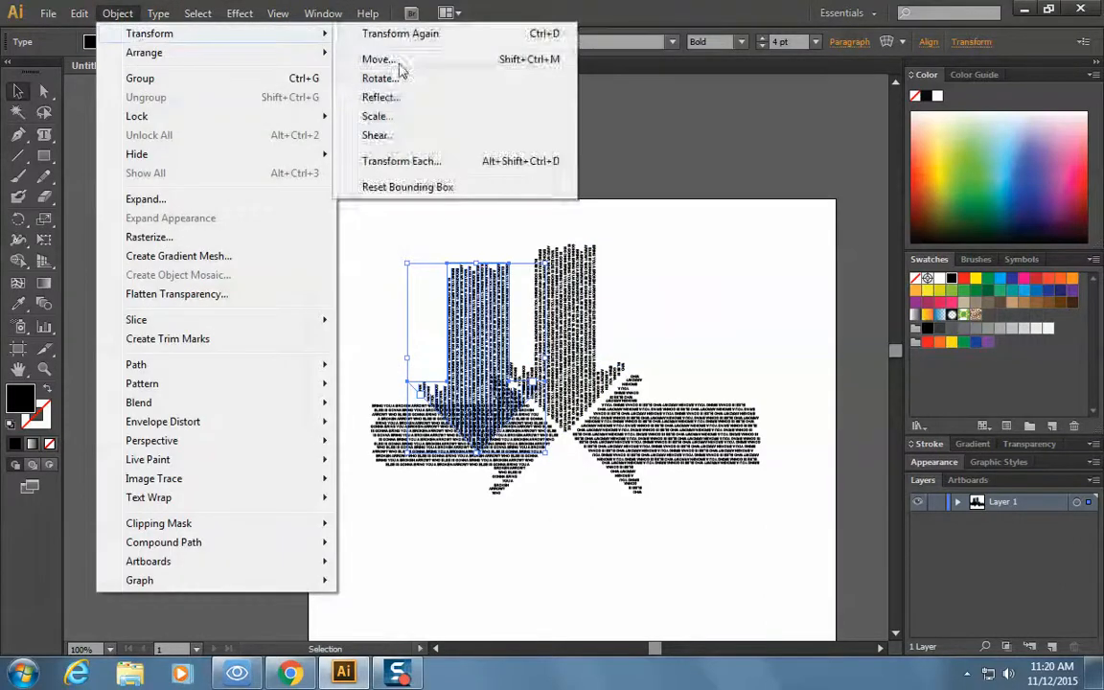
click(426, 86)
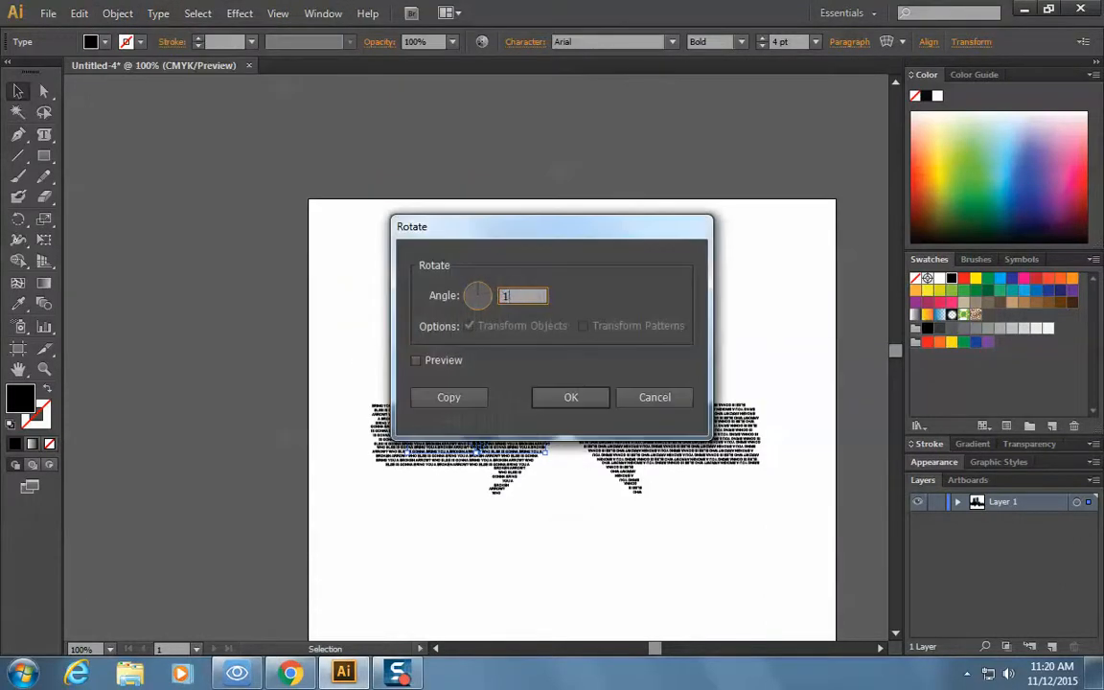
text(180)
key(Return)
drag(489, 343, 582, 512)
click(761, 256)
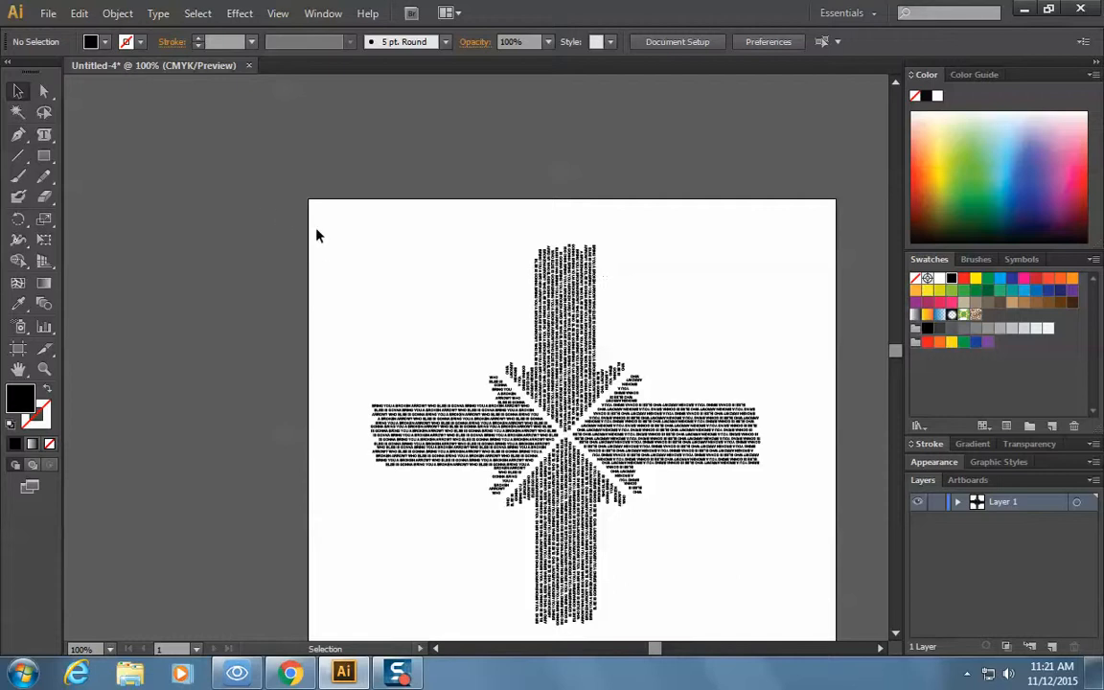
- Select all four arrows, rotate them together into a diagonal X and shift the group slightly upward on the artboard
drag(251, 169, 872, 635)
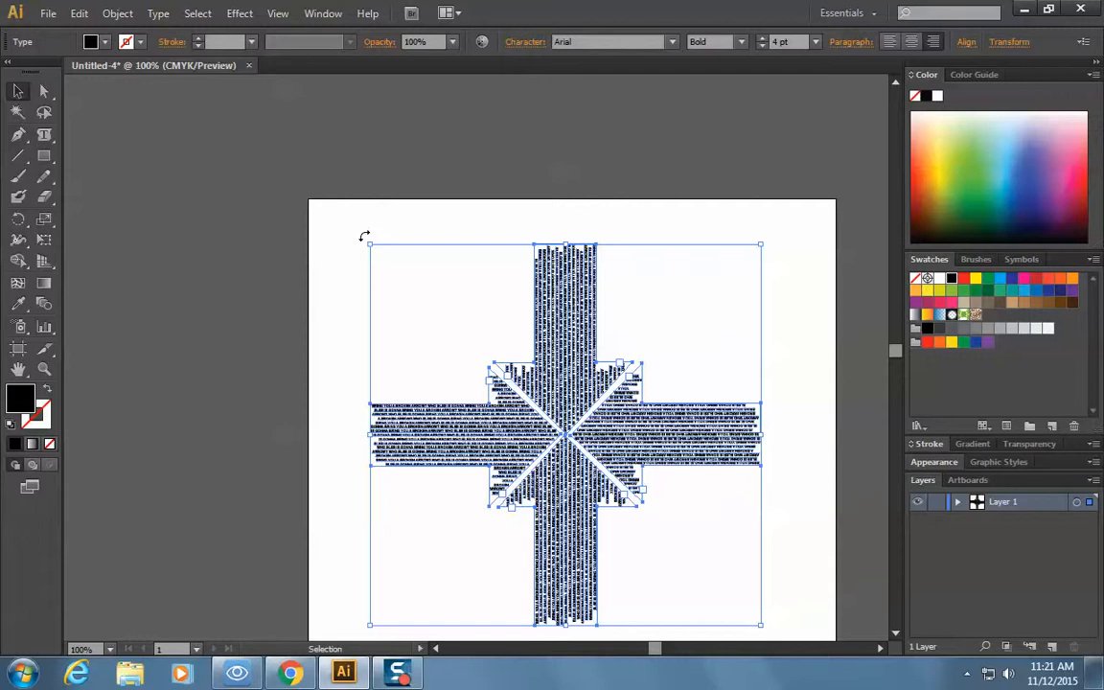
key(ctrl+shift+o)
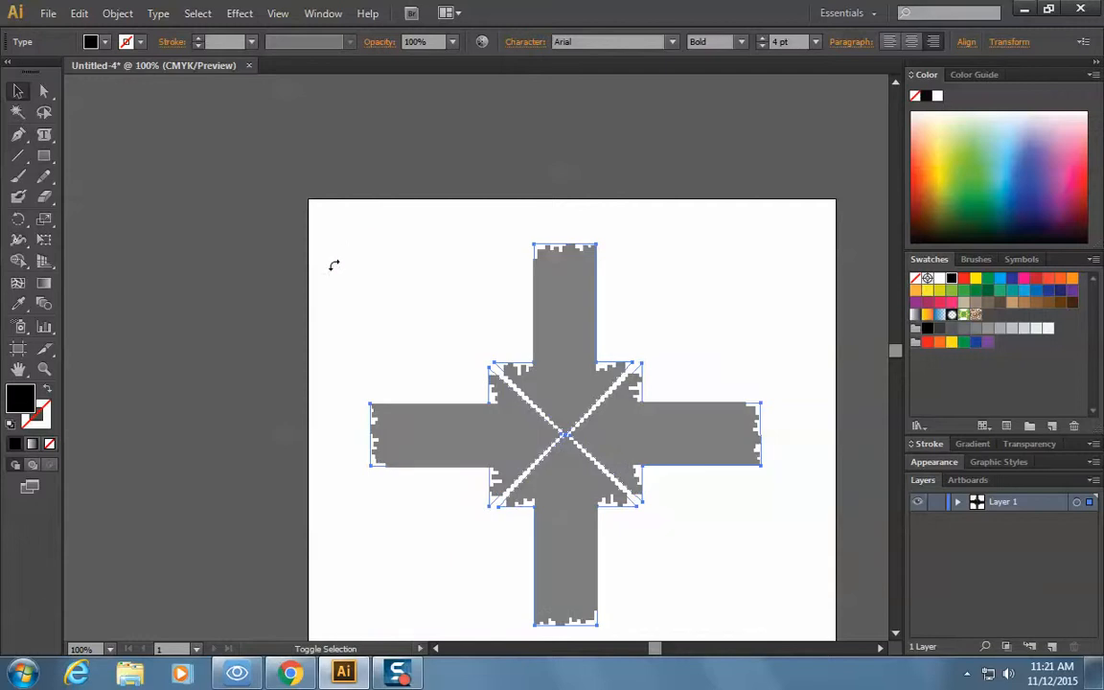
drag(306, 338, 291, 380)
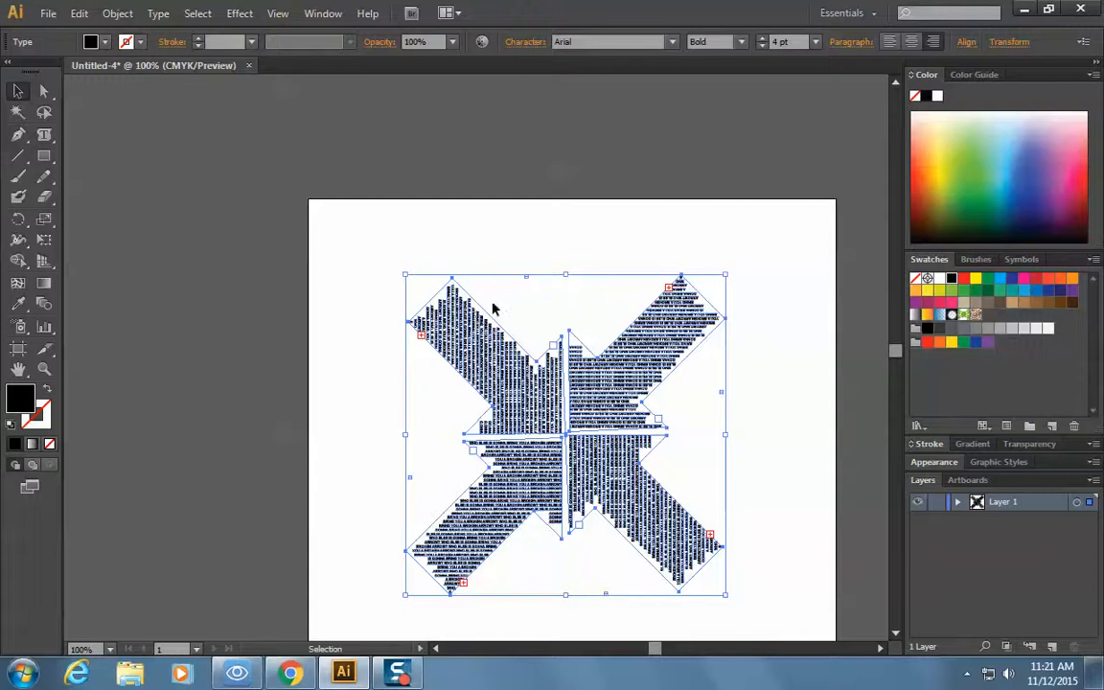
drag(456, 347, 463, 312)
click(468, 156)
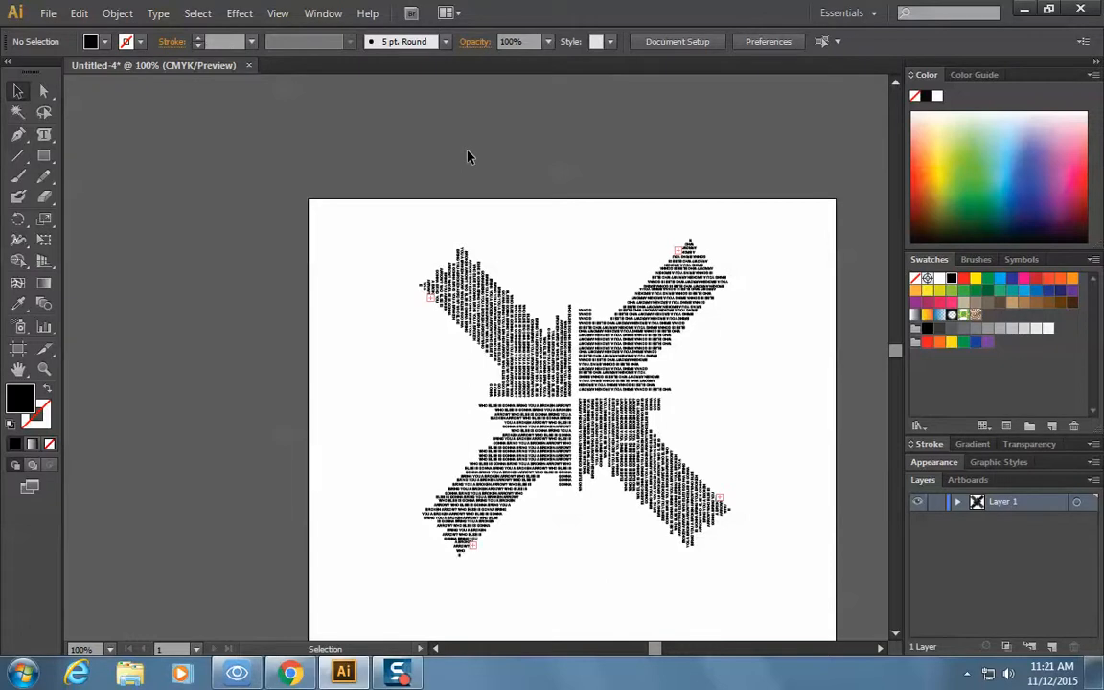
- Switch to the Area Type tool and dismiss the alert
drag(45, 135, 123, 163)
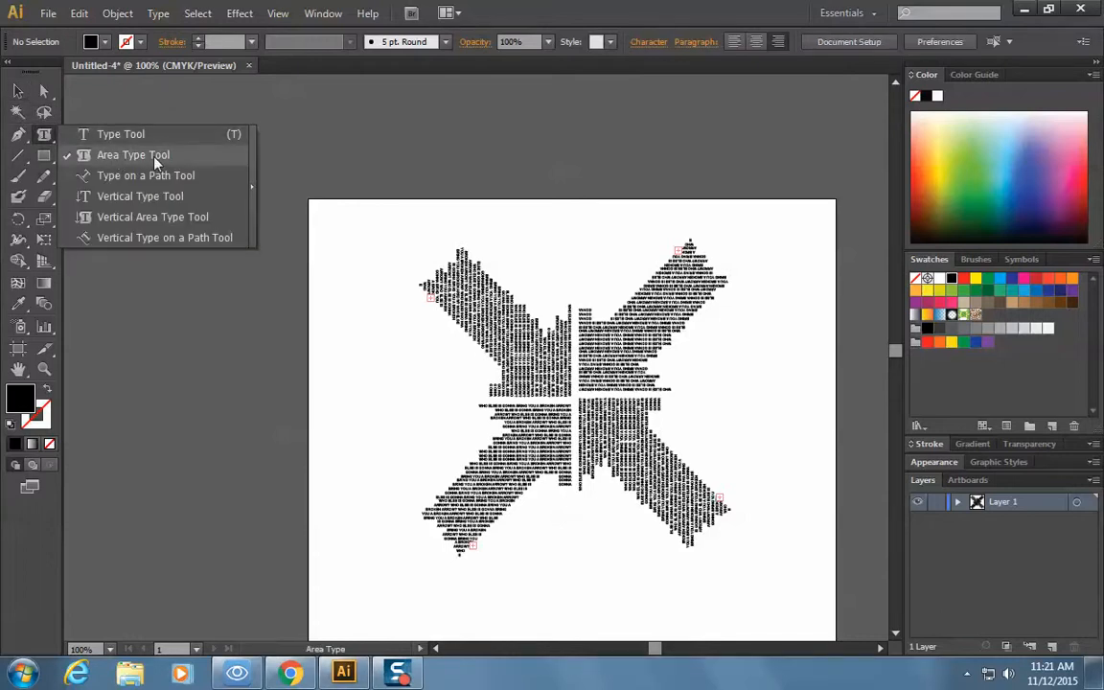
drag(154, 162, 153, 163)
click(153, 163)
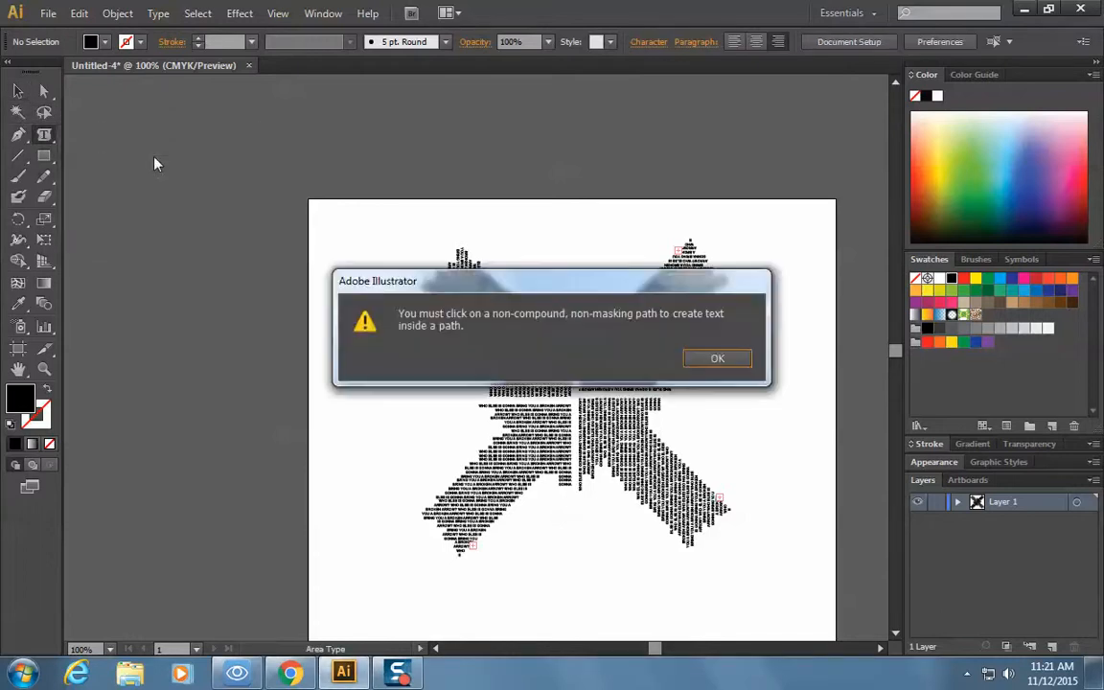
click(717, 358)
- Examine the text filling the rotated arrows, both in close detail and as an overall composition
key(ctrl+plus)
key(ctrl+plus)
key(ctrl+plus)
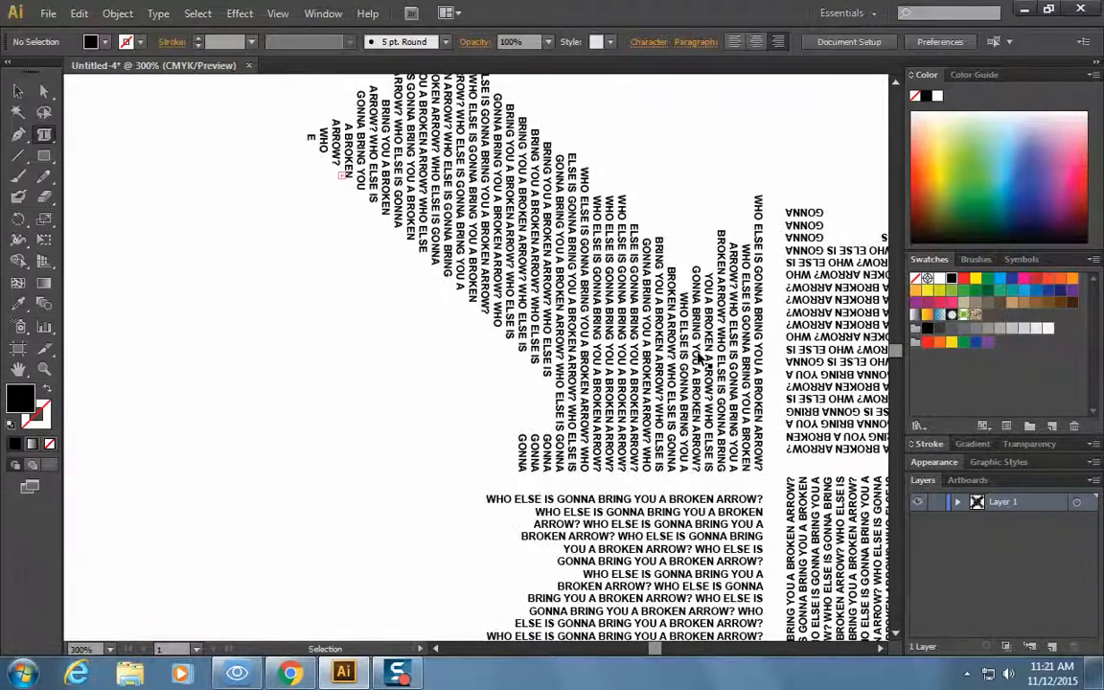
key(ctrl+minus)
key(ctrl+minus)
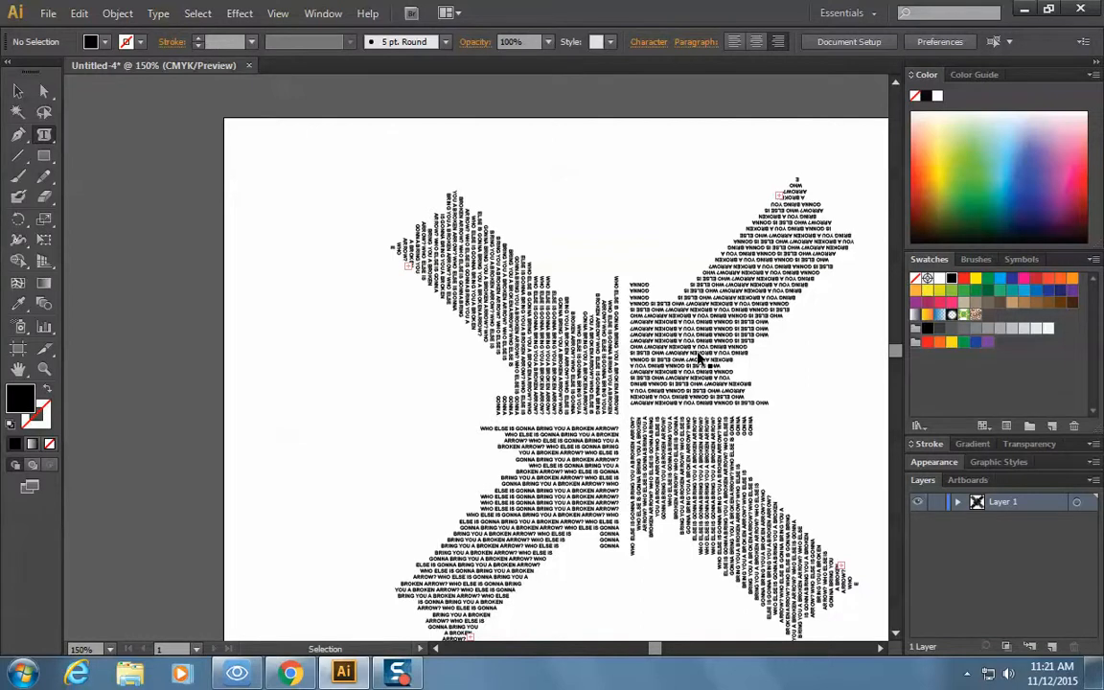
key(ctrl+minus)
key(ctrl+plus)
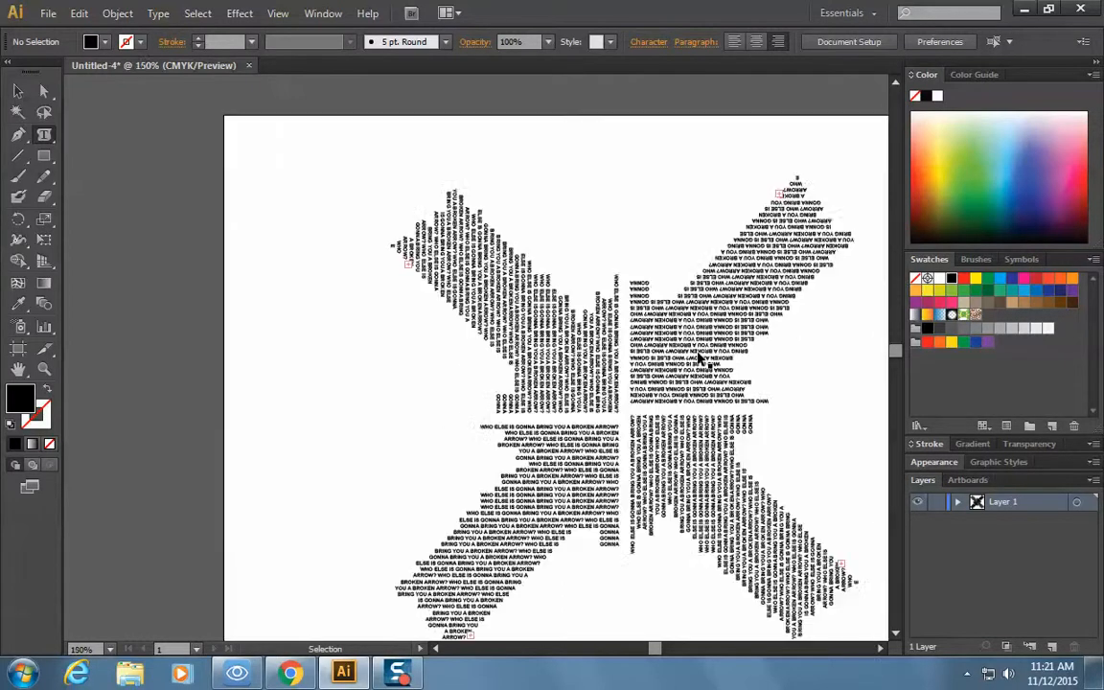
key(ctrl+minus)
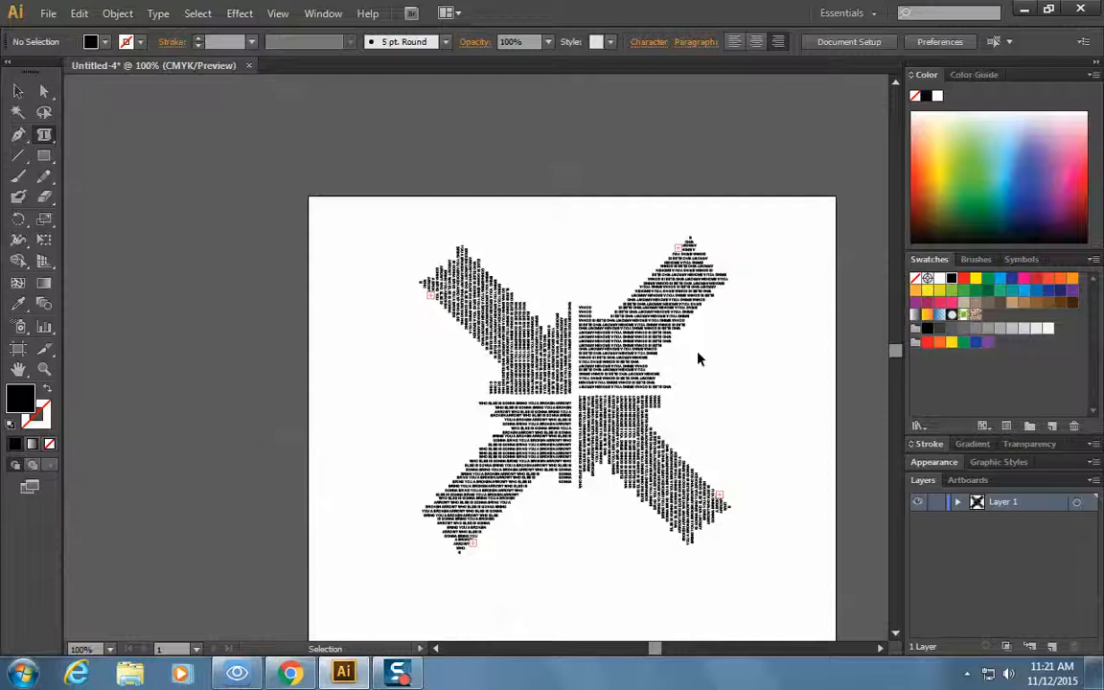
key(ctrl+plus)
key(ctrl+plus)
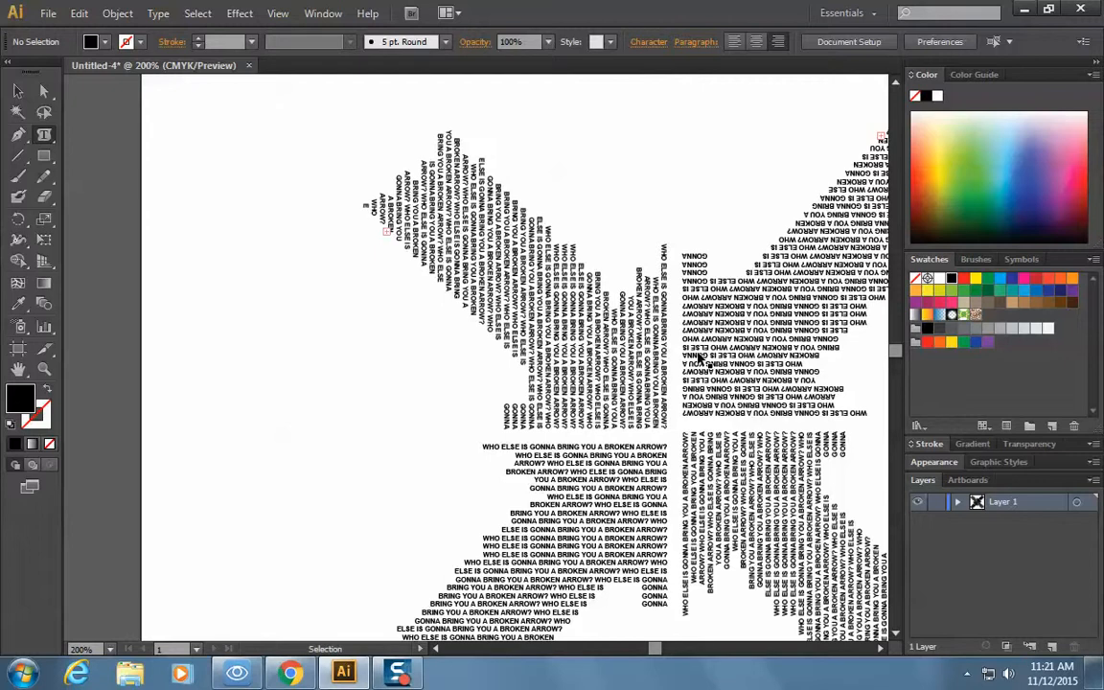
key(ctrl+minus)
key(ctrl+minus)
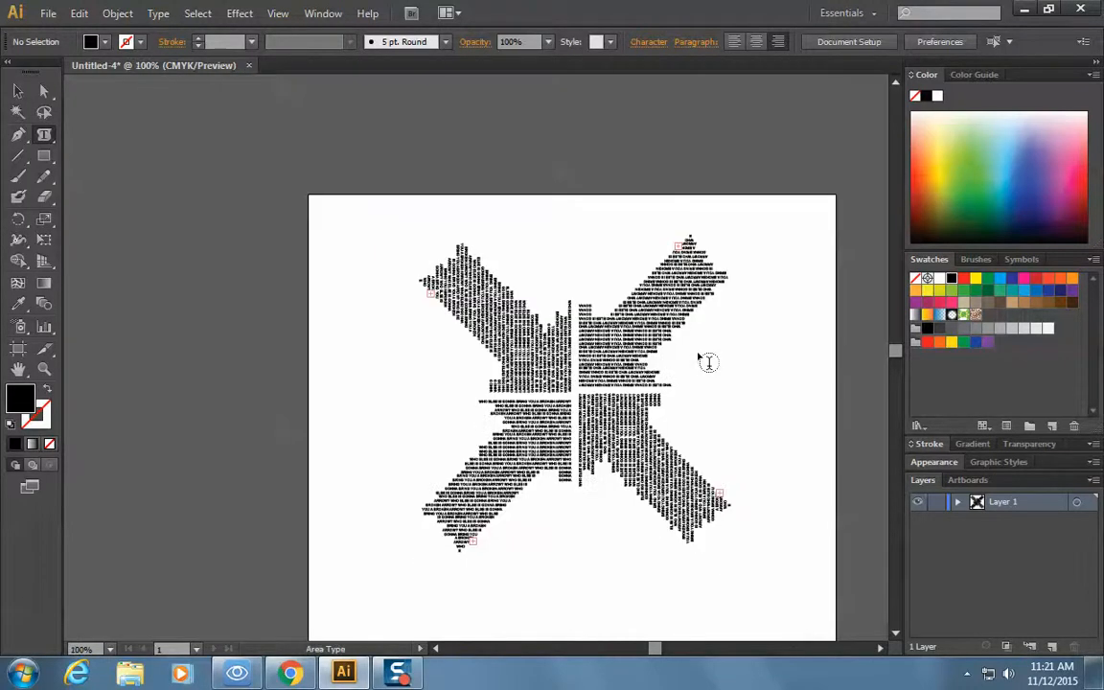